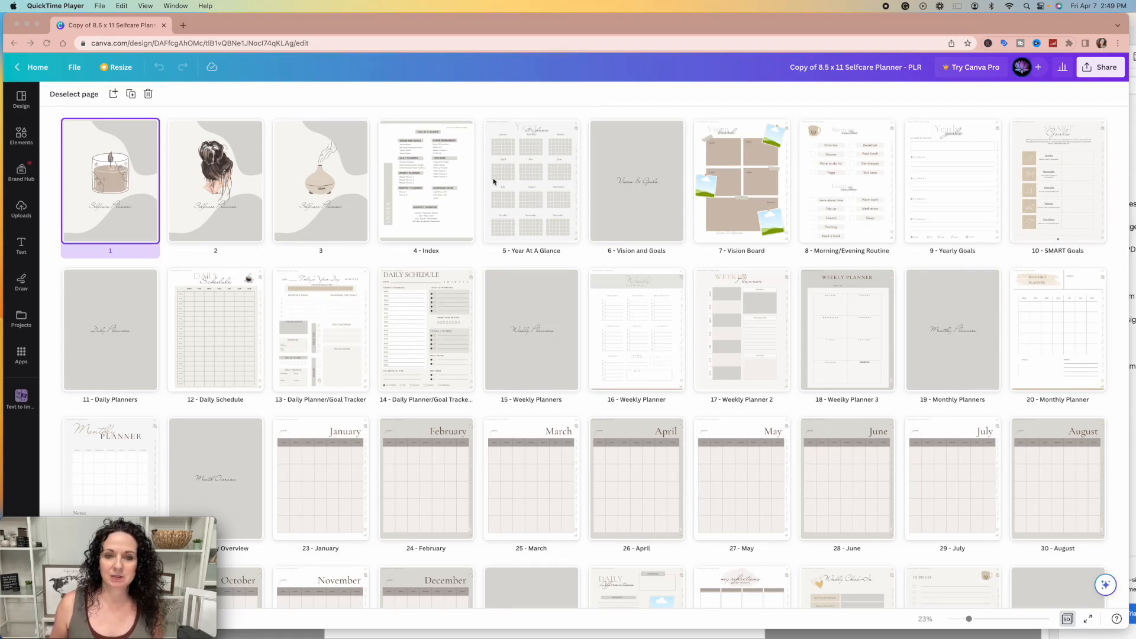
scroll(638, 355, "down", 2)
scroll(639, 355, "up", 2)
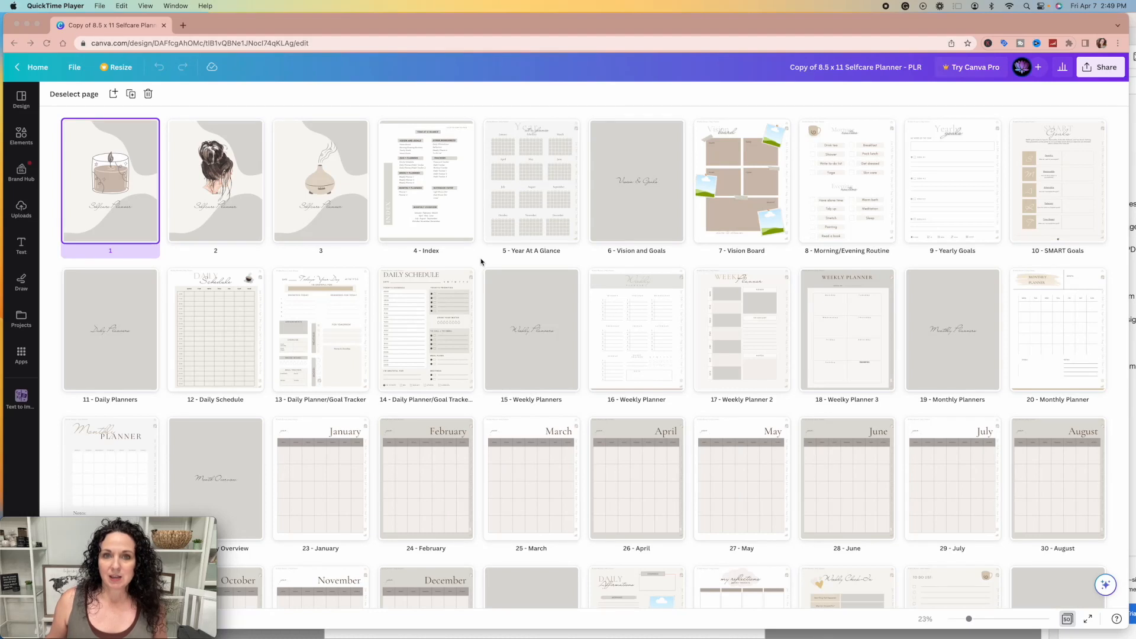
left_click(74, 67)
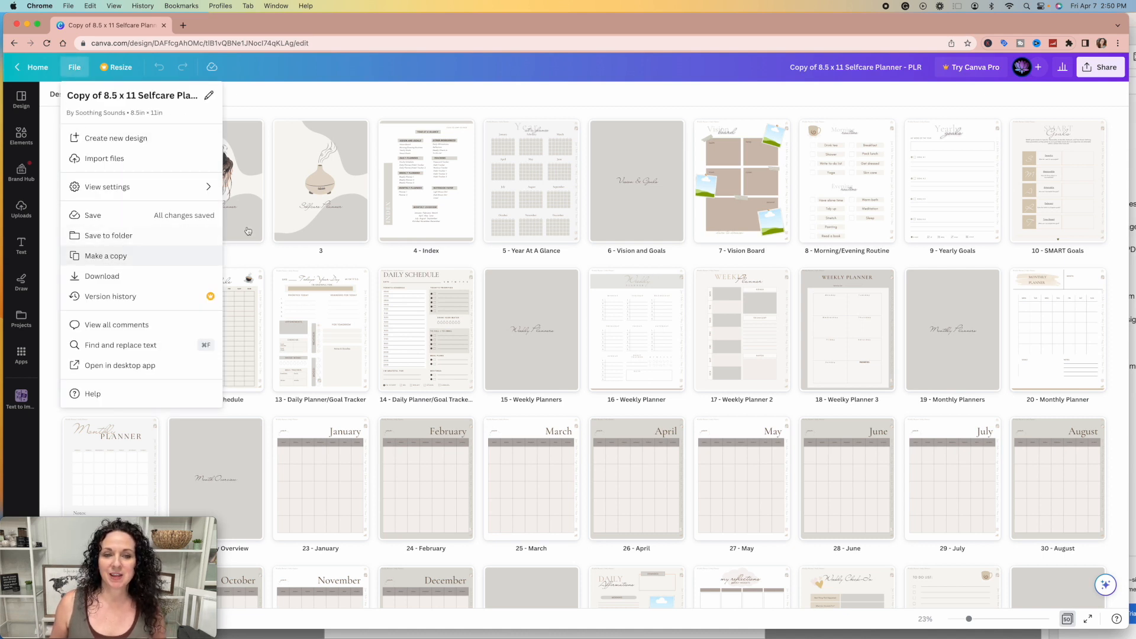
left_click(376, 99)
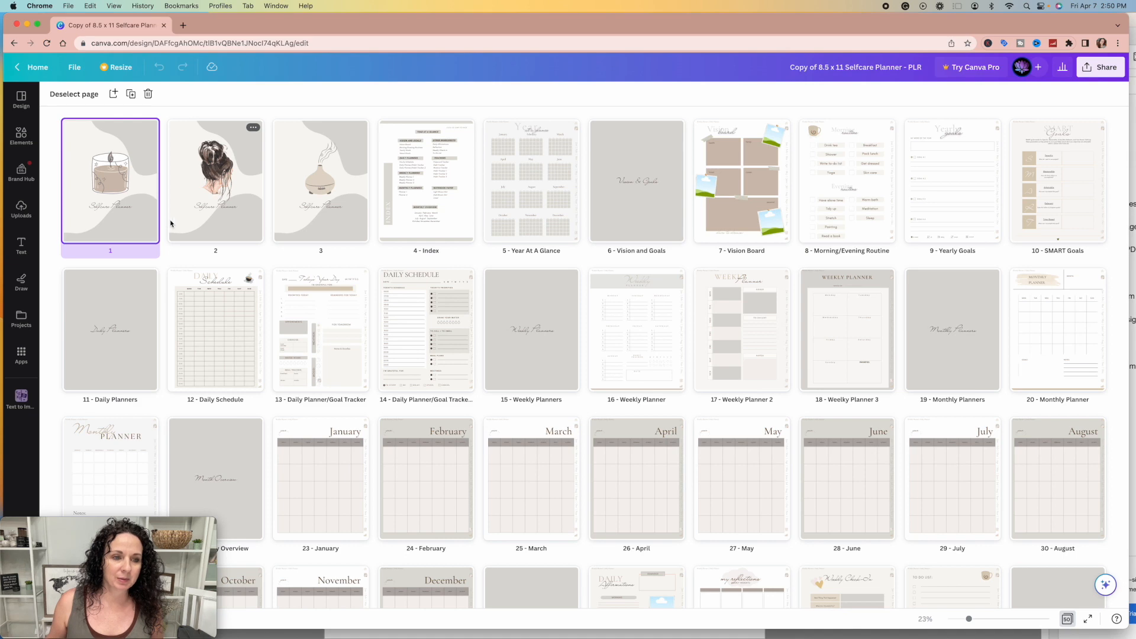
Open page 4, the Index, in the page editor and select its Year At A Glance heading.
left_click(453, 219)
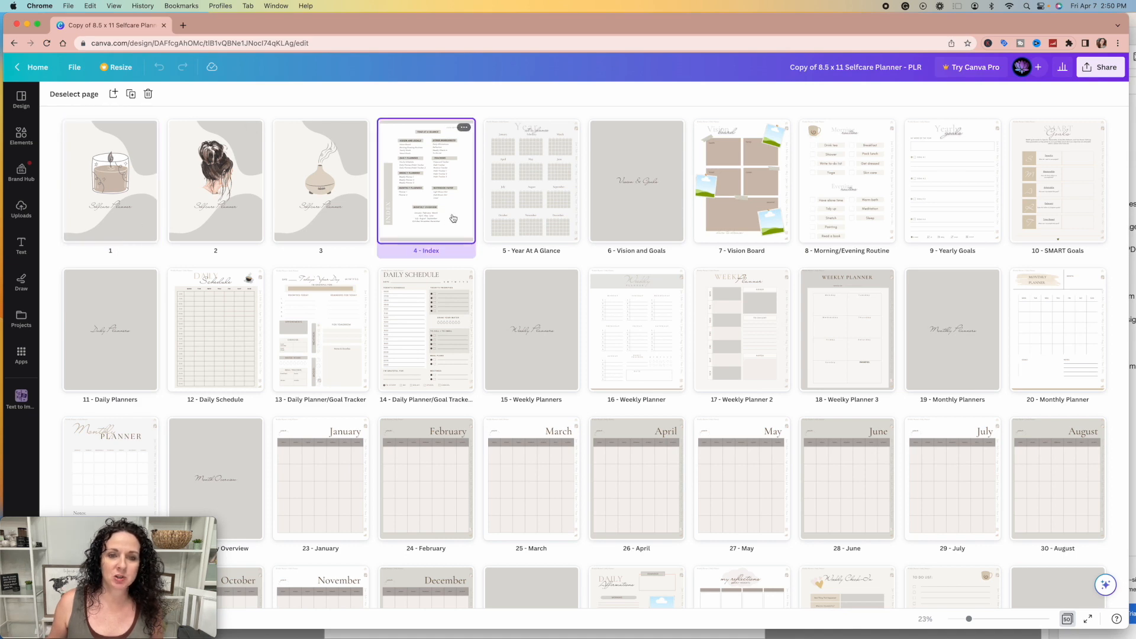
double_click(453, 219)
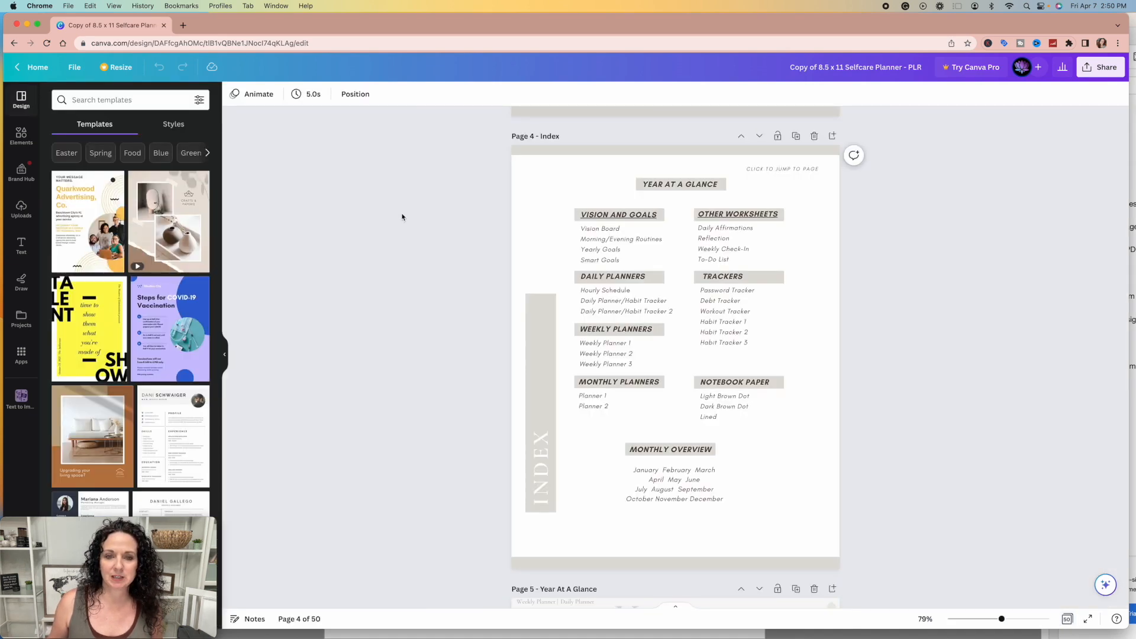
scroll(726, 287, "down", 1)
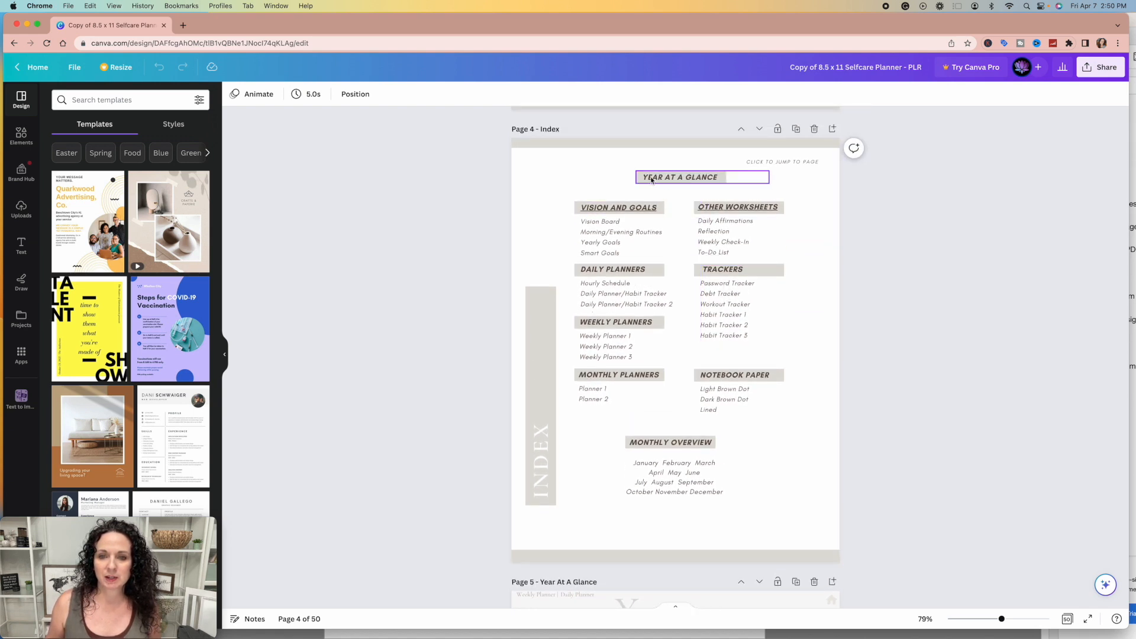
left_click(652, 179)
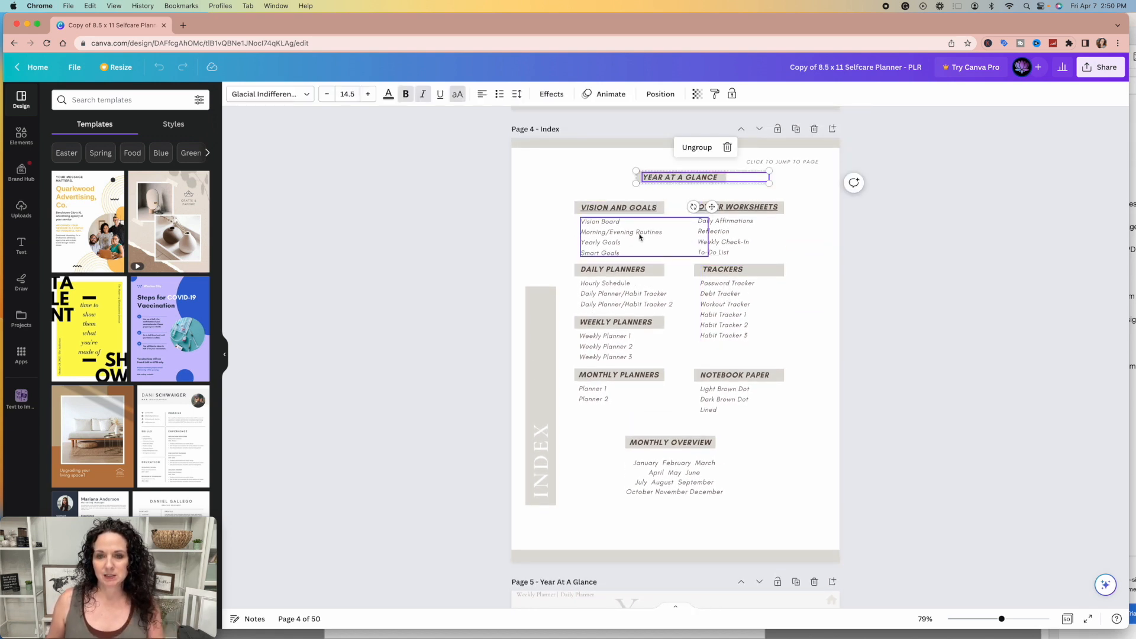
Switch to the 8.5 x 11 Selfcare Planner PDF in Acrobat Reader and follow the home link to its index.
left_click_drag(424, 19, 422, 55)
left_click(424, 33)
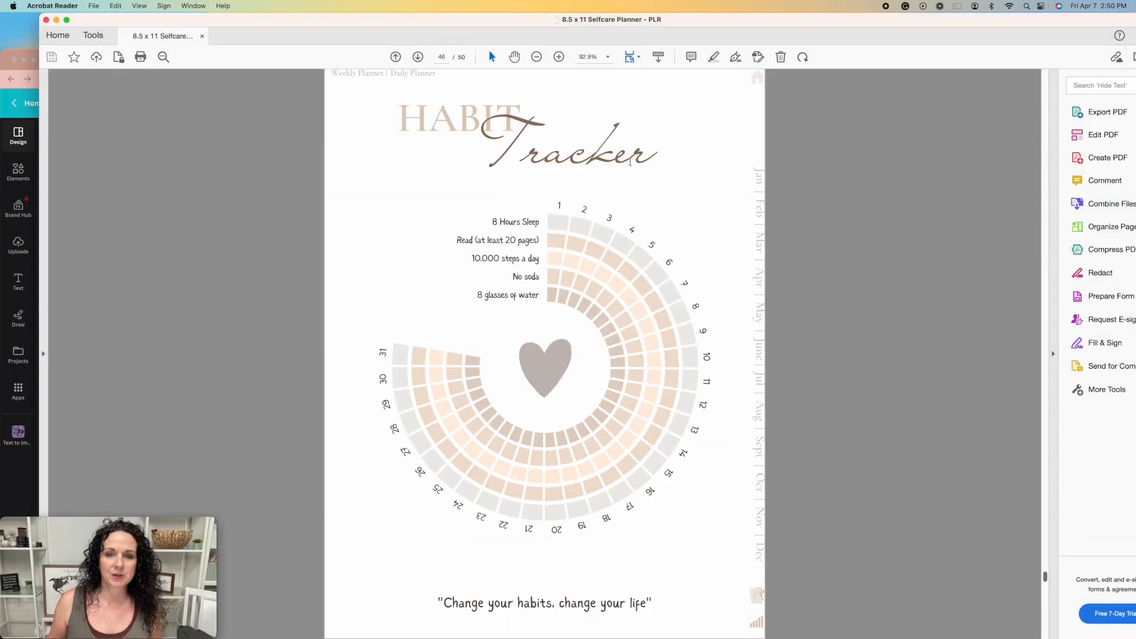
left_click(759, 80)
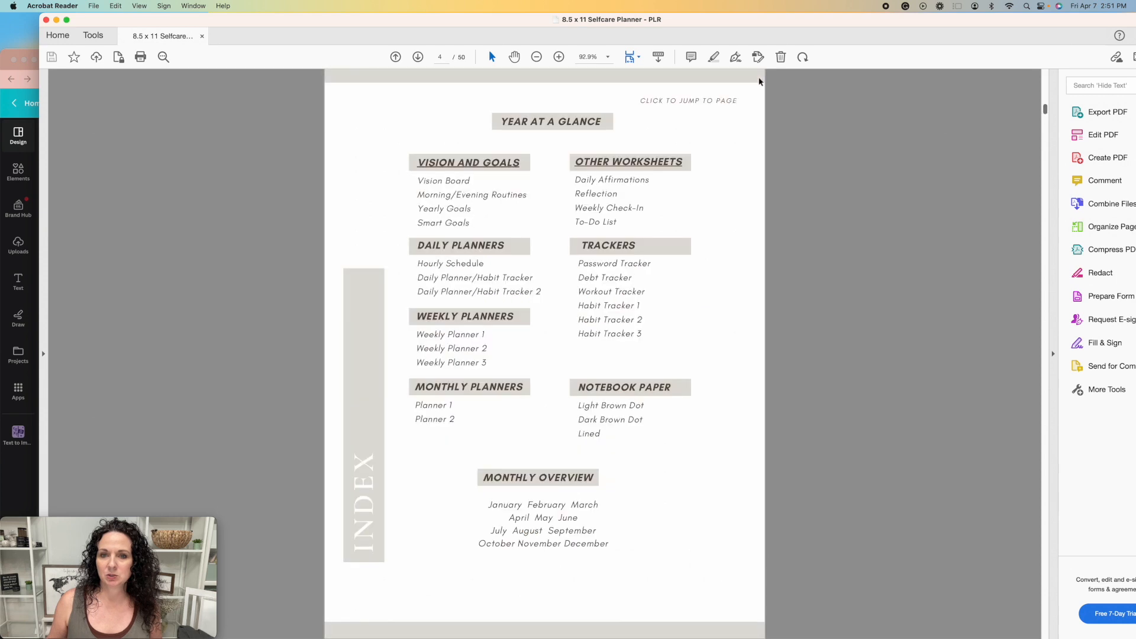
scroll(591, 398, "down", 1)
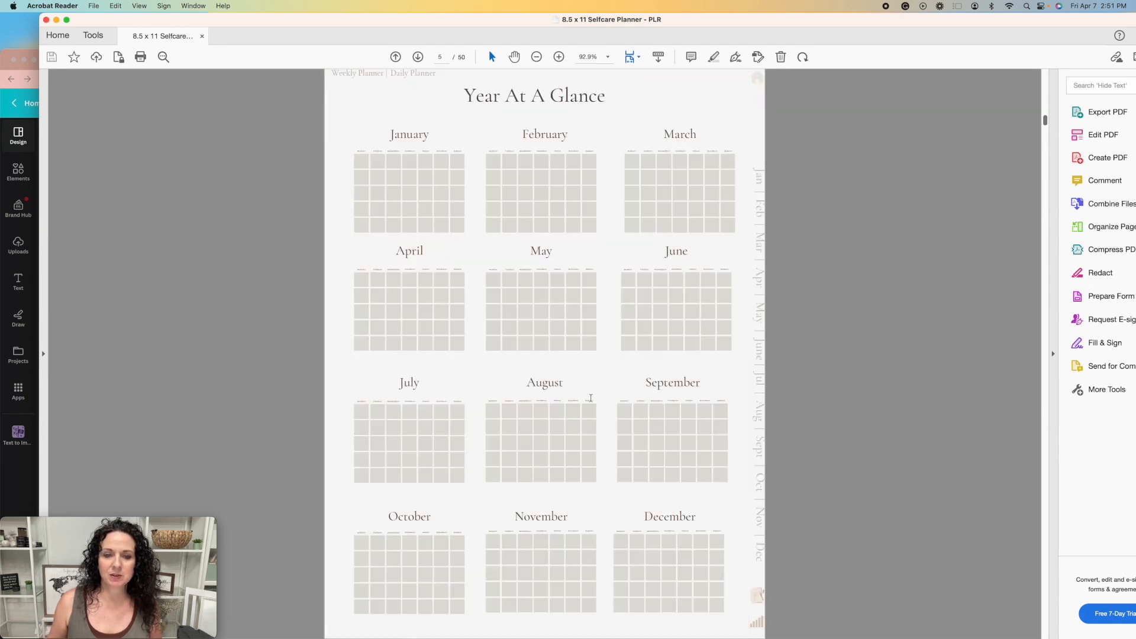
scroll(461, 175, "up", 1)
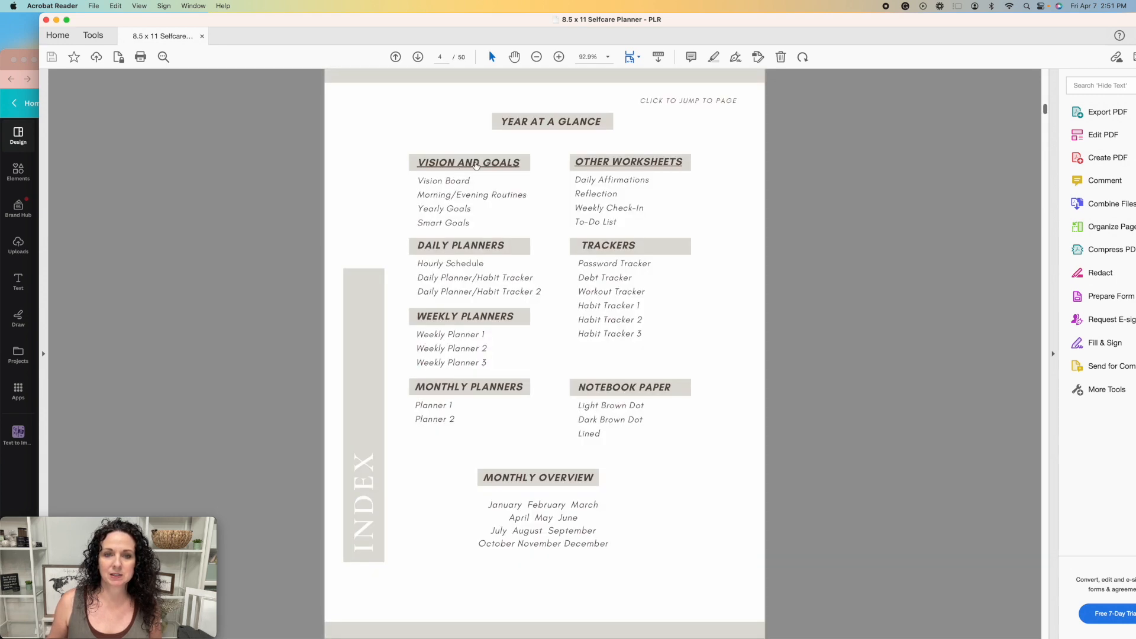
Follow the index link to the vision and goals pages, browse to SMART Goals, and follow the Jan side link.
left_click(462, 164)
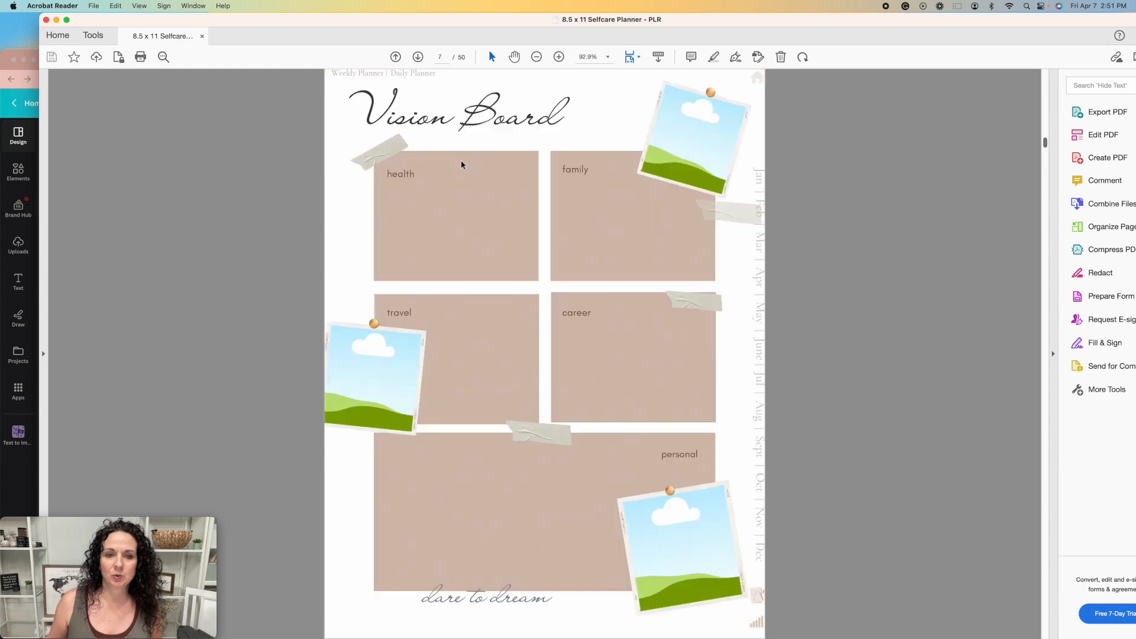
scroll(500, 269, "down", 3)
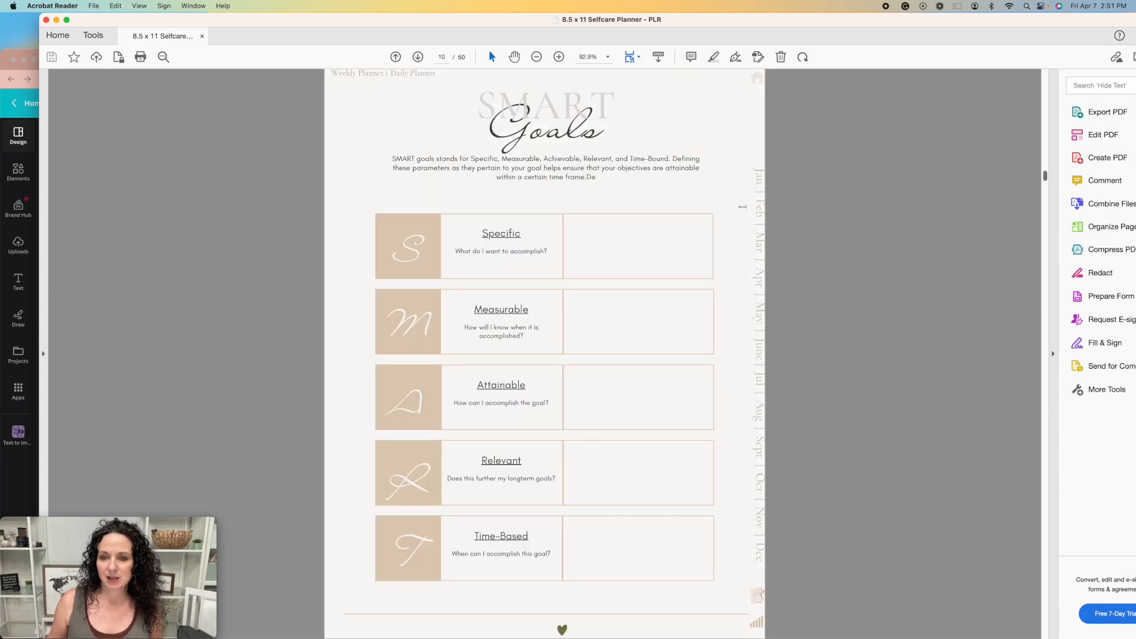
left_click(763, 182)
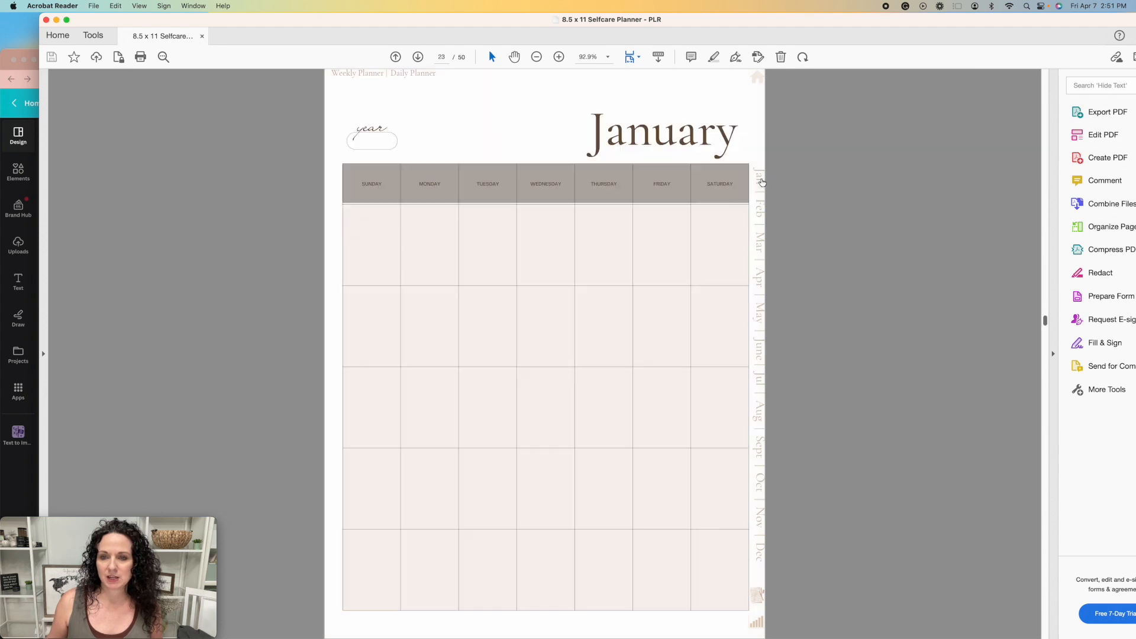
Test the notebook icon link to the Notebook Paper section, then the home link back to the front of the planner.
left_click(758, 596)
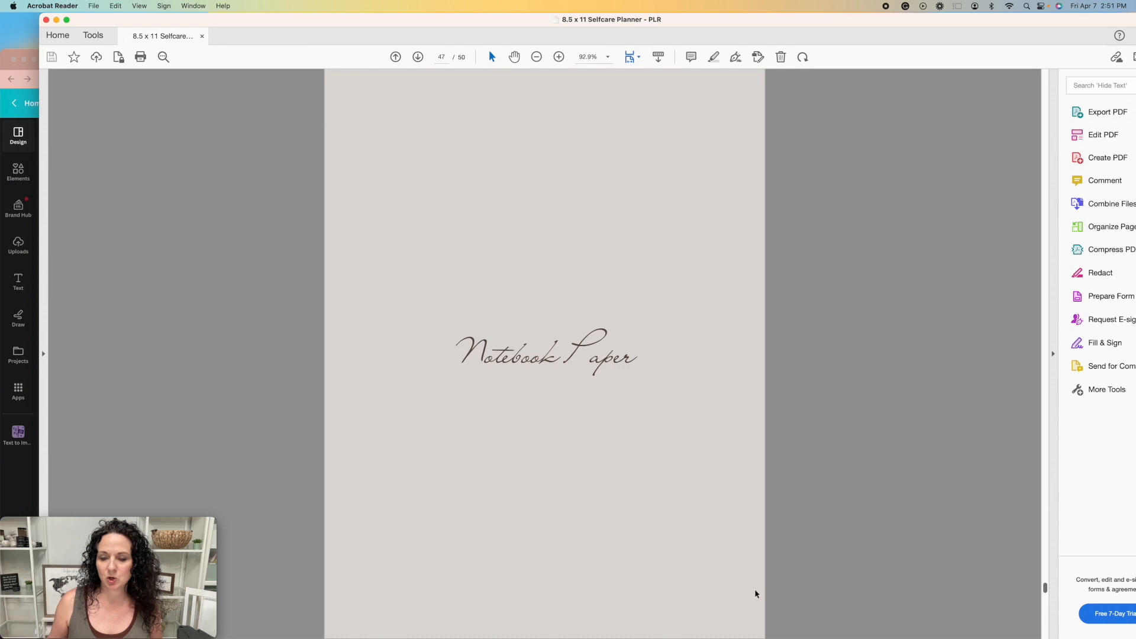
scroll(756, 594, "down", 1)
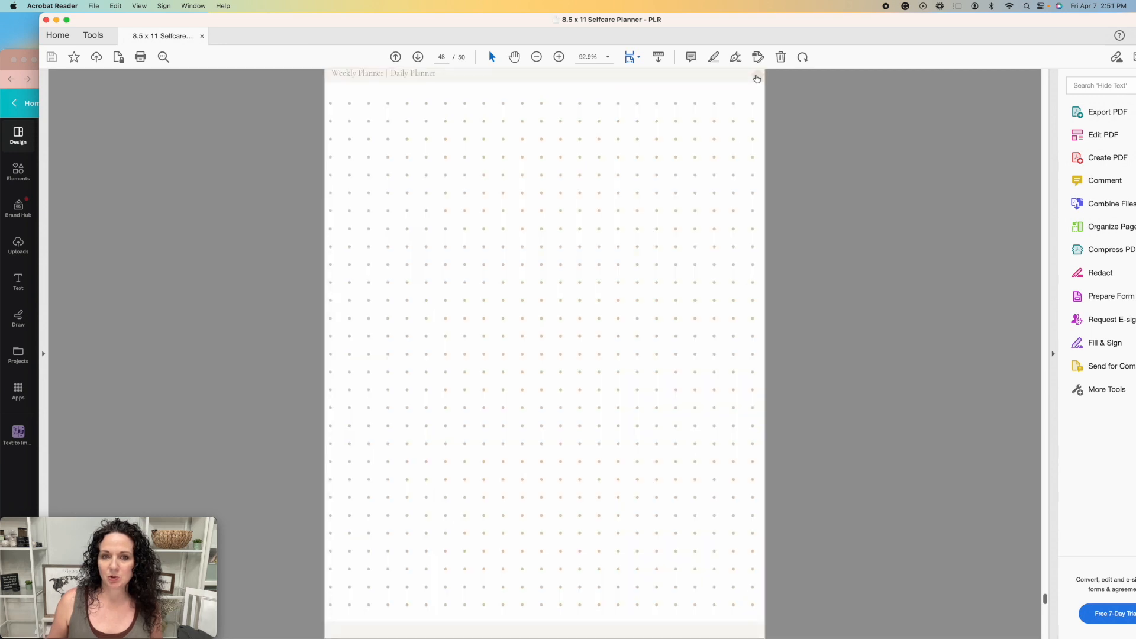
left_click(756, 77)
scroll(742, 407, "down", 1)
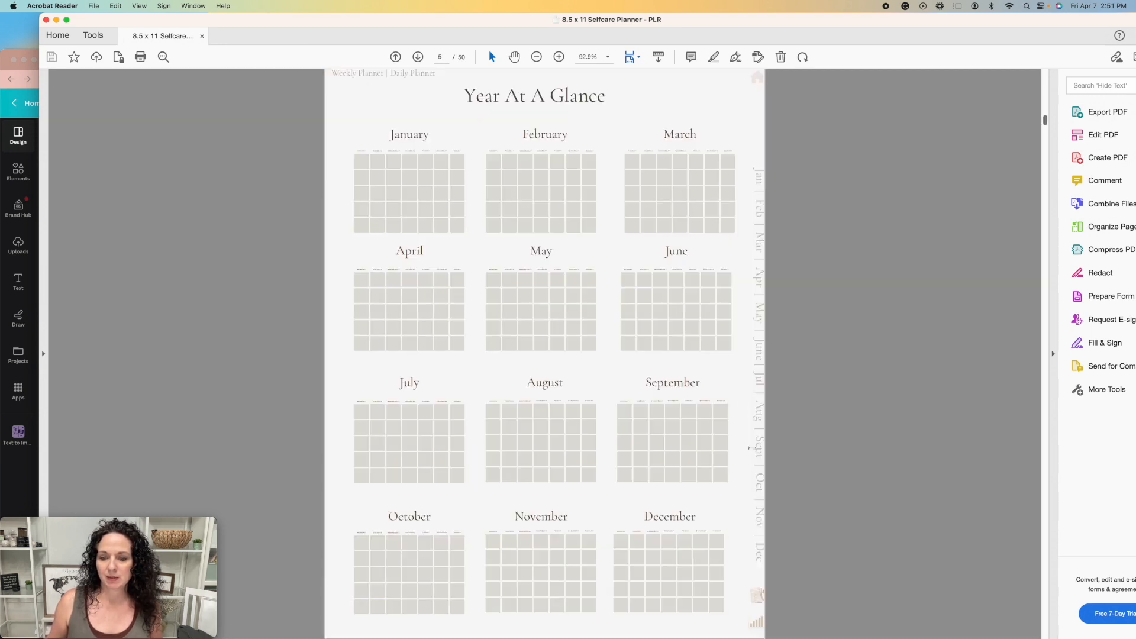
Follow the chart icon link to the Trackers section and look through its debt and habit tracker pages.
left_click(757, 622)
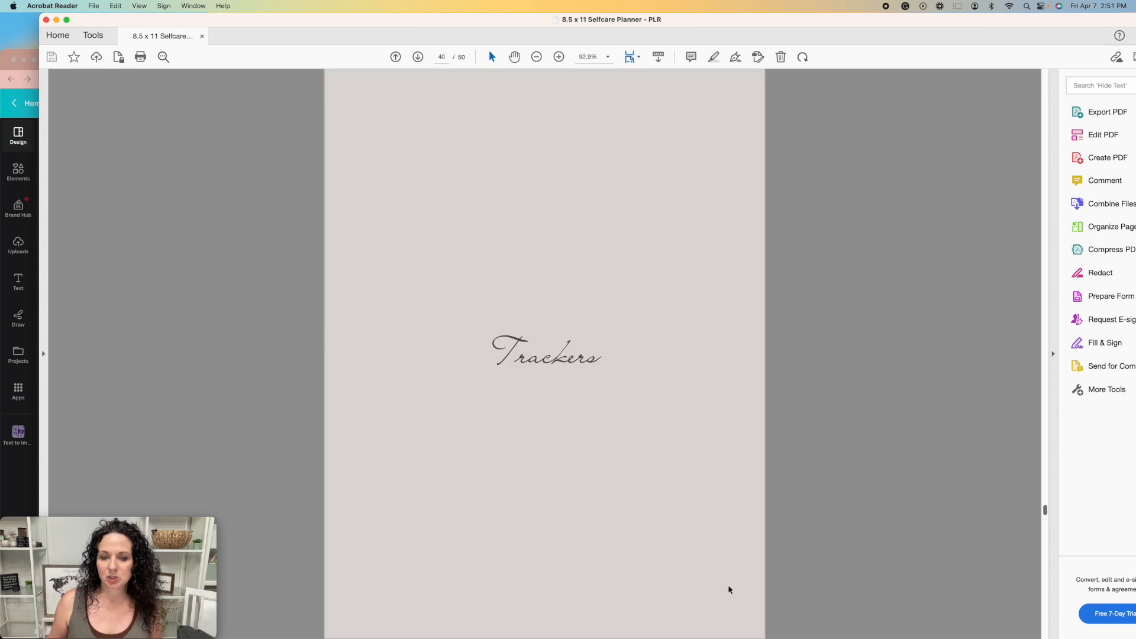
scroll(716, 586, "down", 1)
scroll(717, 586, "down", 1)
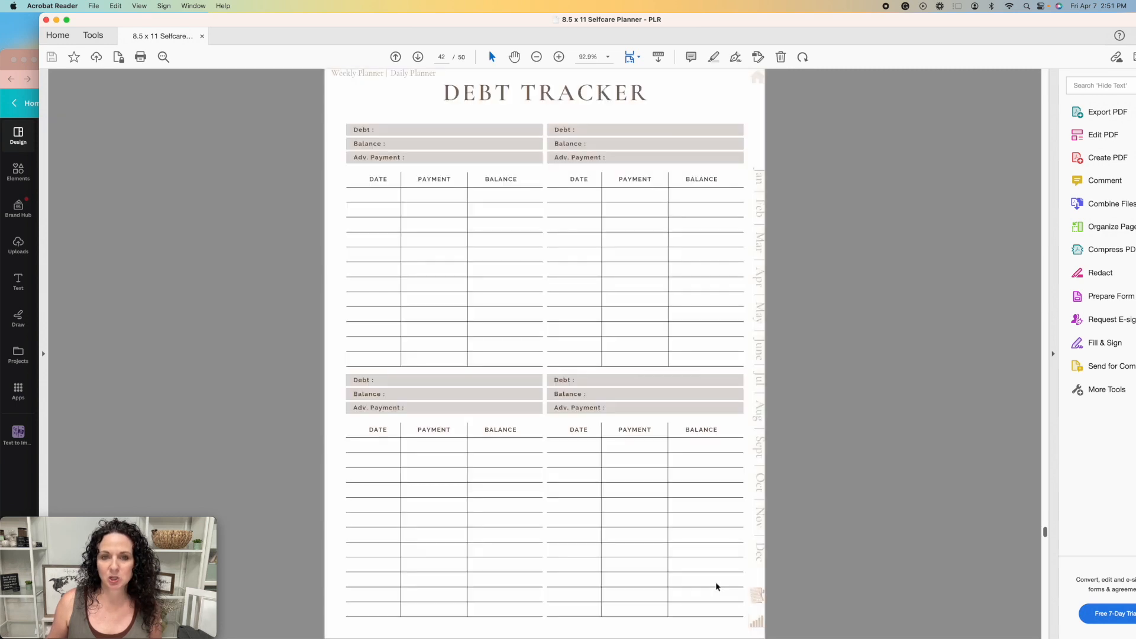
scroll(715, 586, "down", 1)
scroll(716, 587, "down", 1)
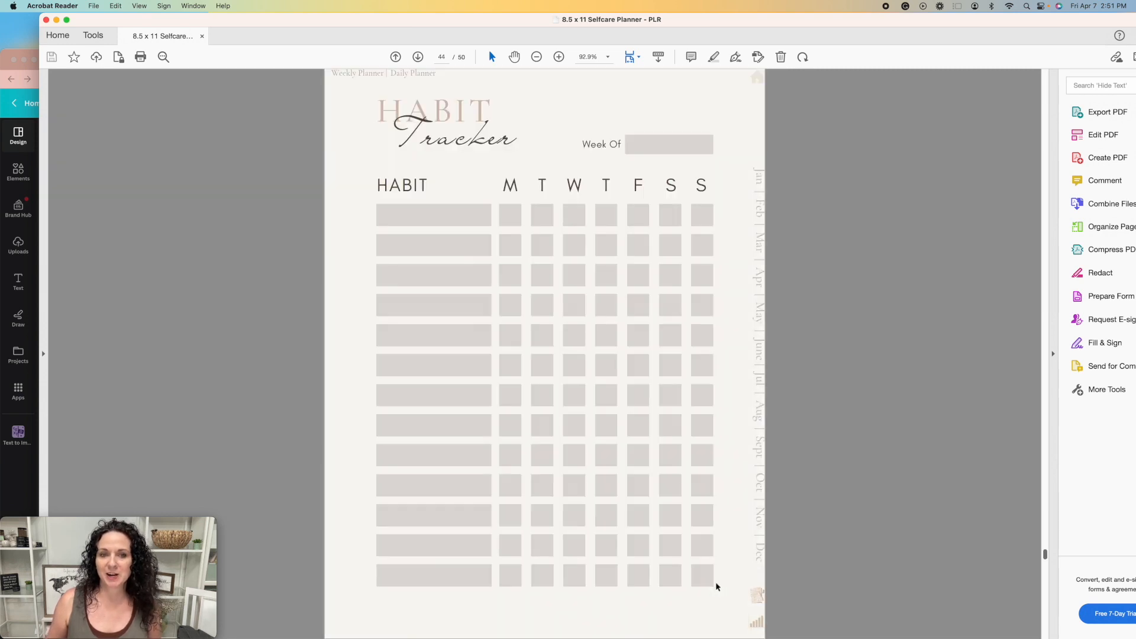
scroll(715, 586, "down", 2)
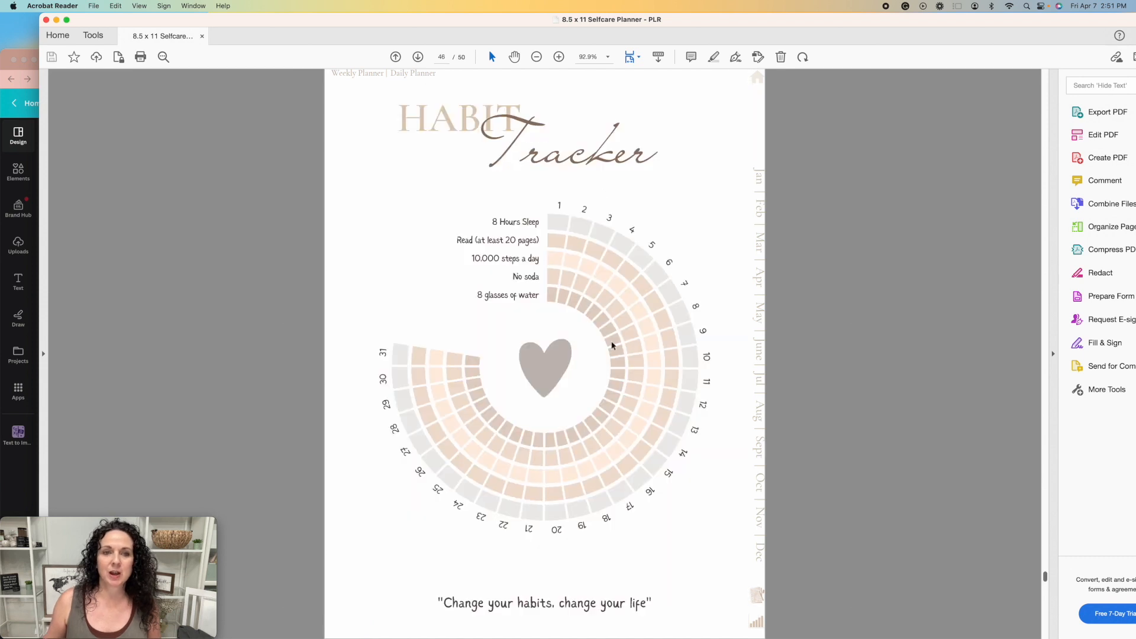
Test the Weekly Planner and Daily Planner header links and look through the pages of both sections.
left_click(364, 73)
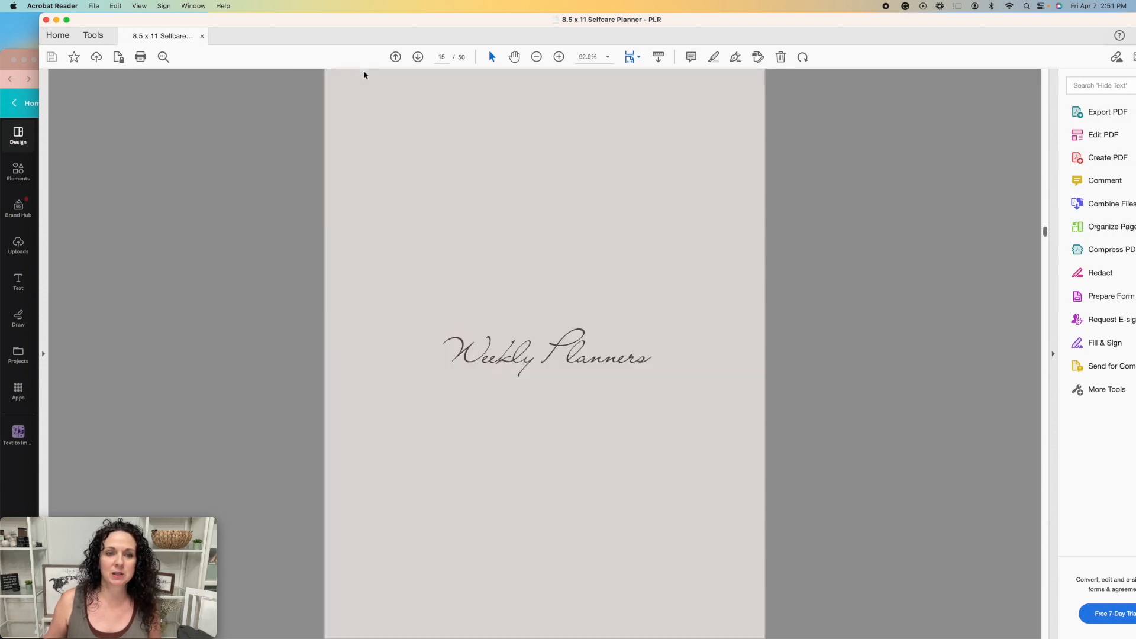
scroll(470, 215, "down", 1)
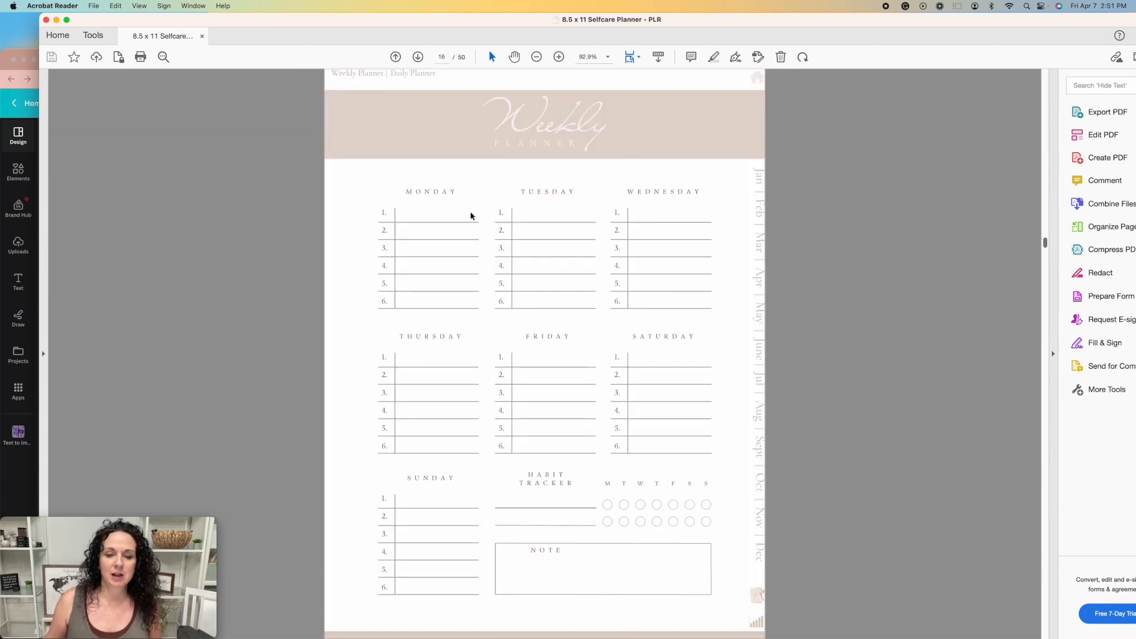
left_click(421, 73)
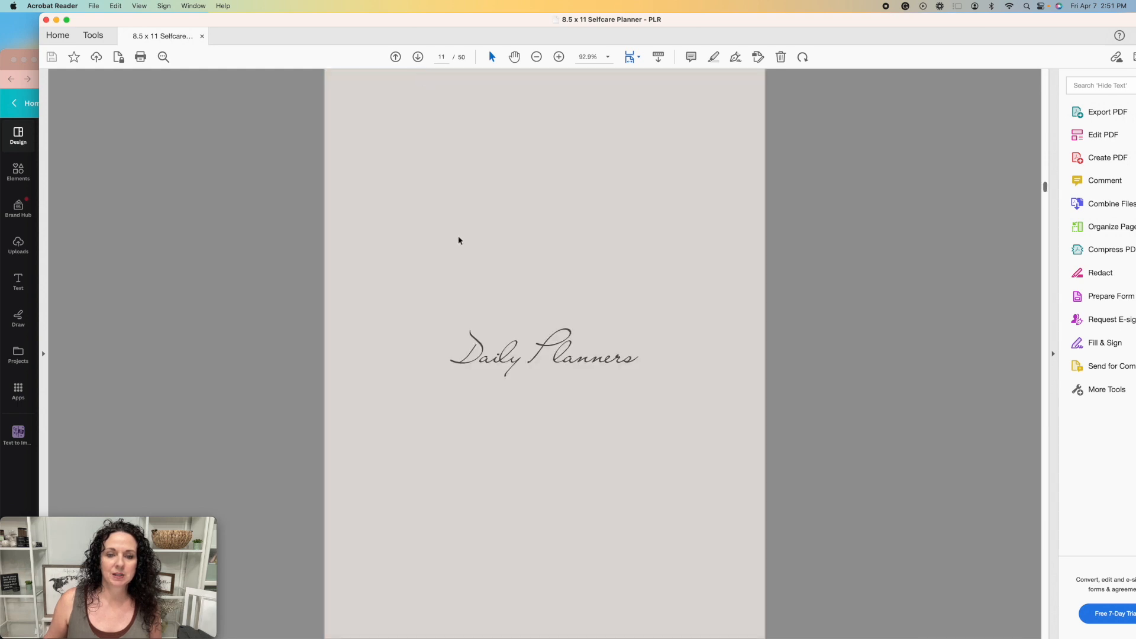
scroll(438, 237, "down", 1)
scroll(444, 214, "down", 1)
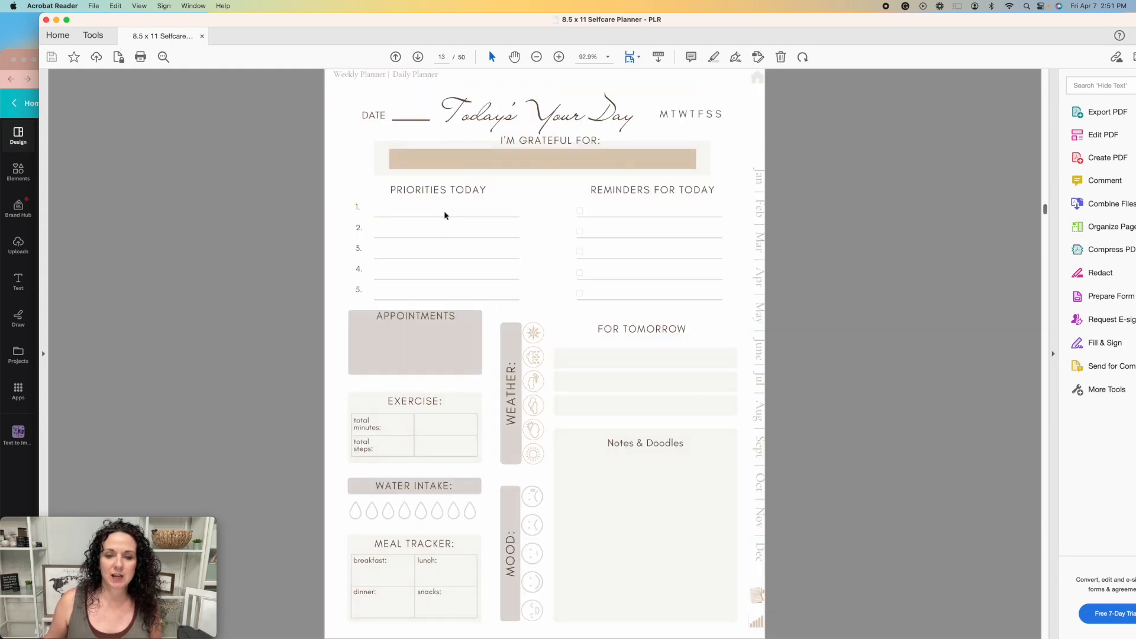
scroll(445, 215, "down", 2)
scroll(445, 215, "up", 1)
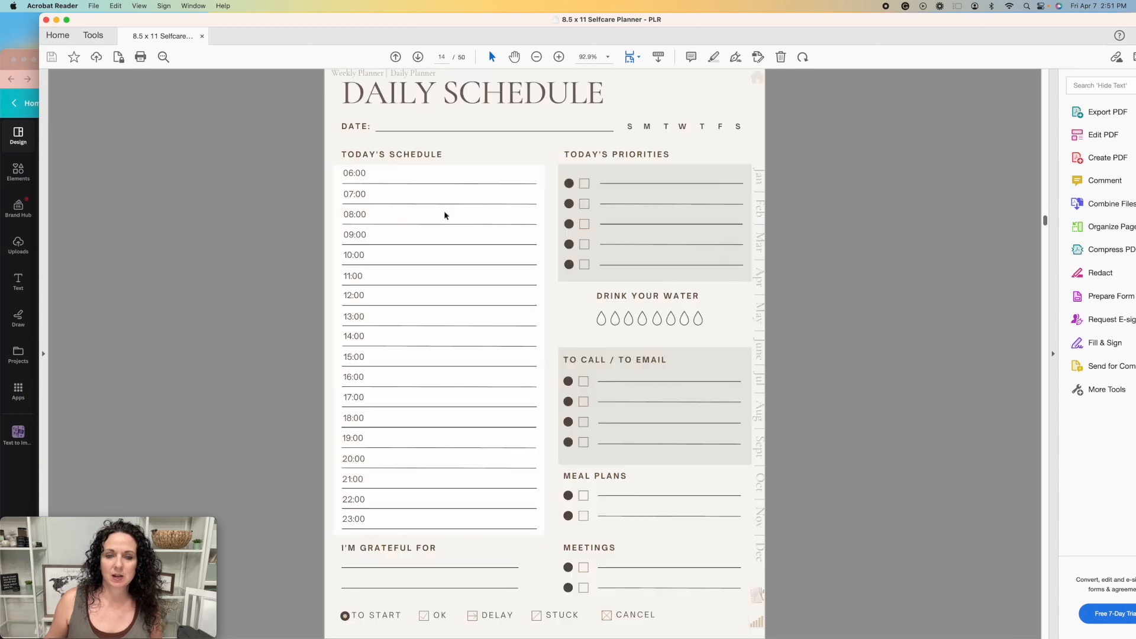
scroll(445, 215, "up", 1)
scroll(445, 215, "up", 1)
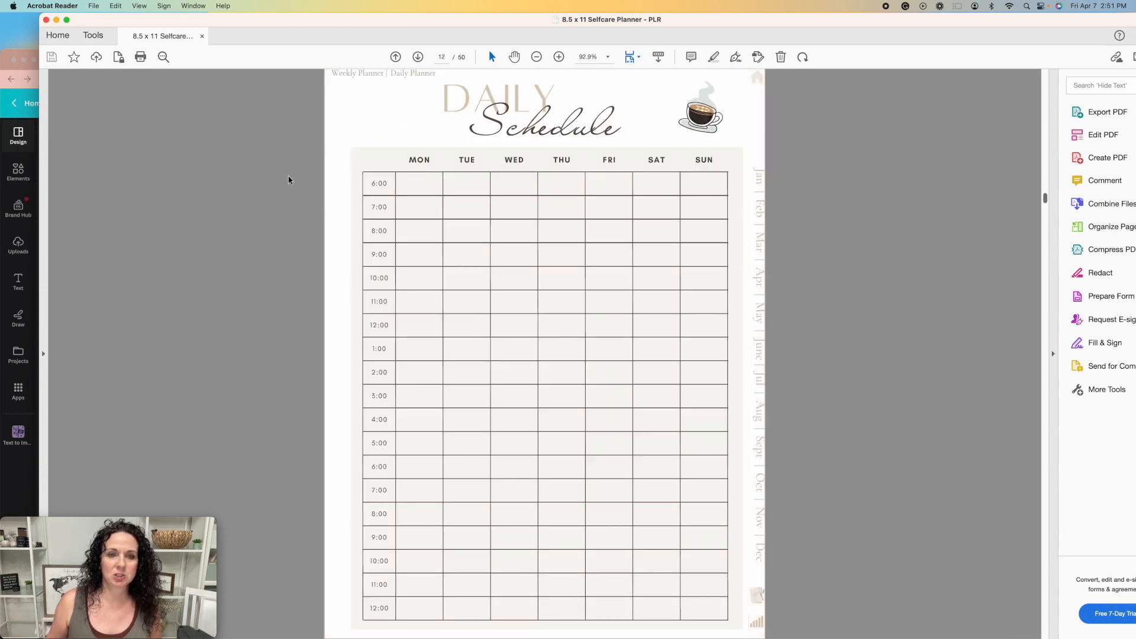
scroll(289, 179, "up", 1)
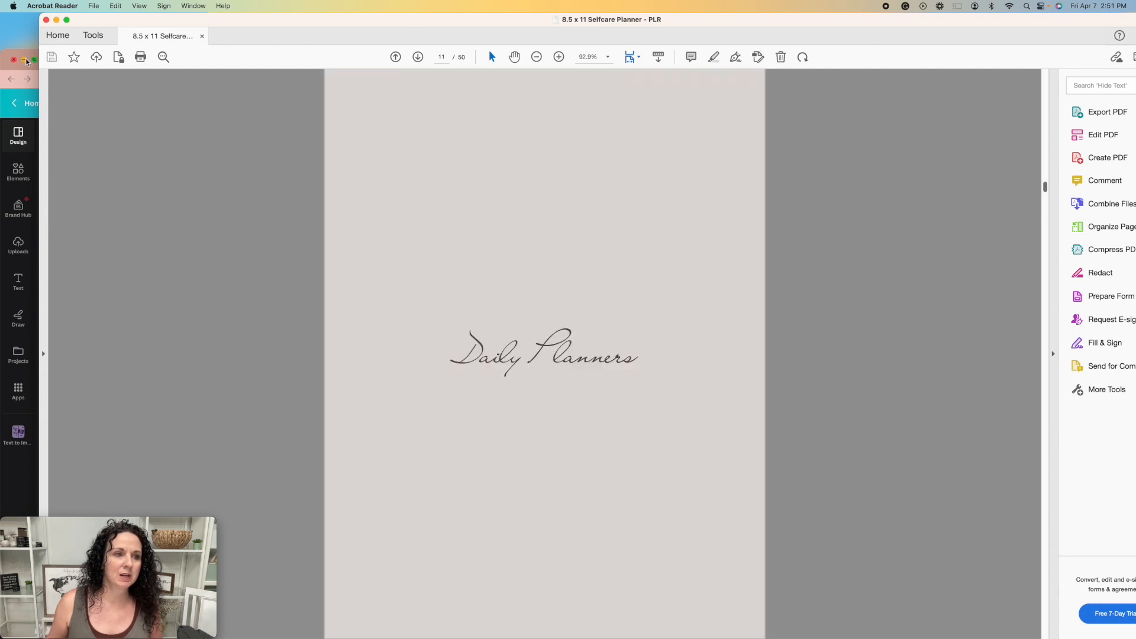
Switch back to the planner design in Canva, restore the browser window's position, and show the Index page.
left_click(12, 70)
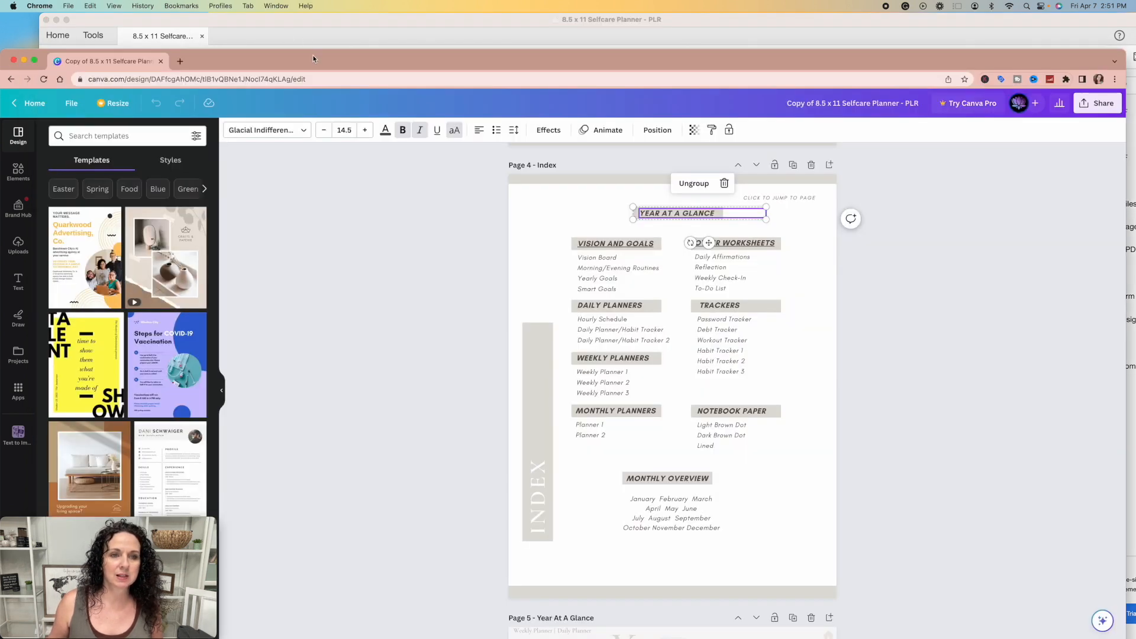
left_click_drag(314, 59, 314, 21)
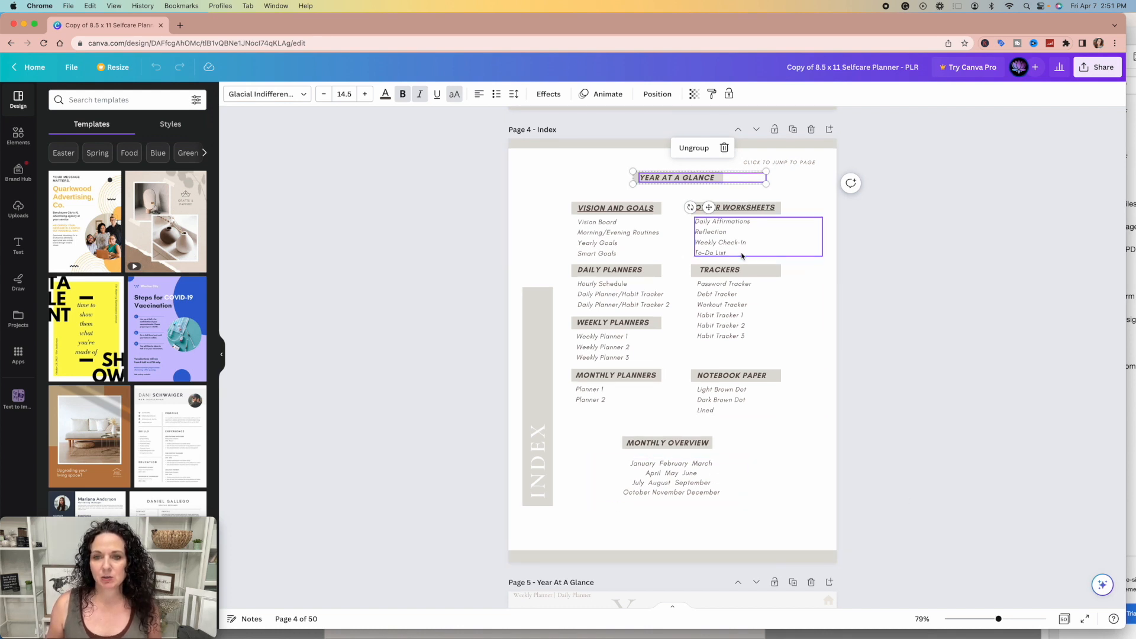
scroll(742, 256, "up", 5)
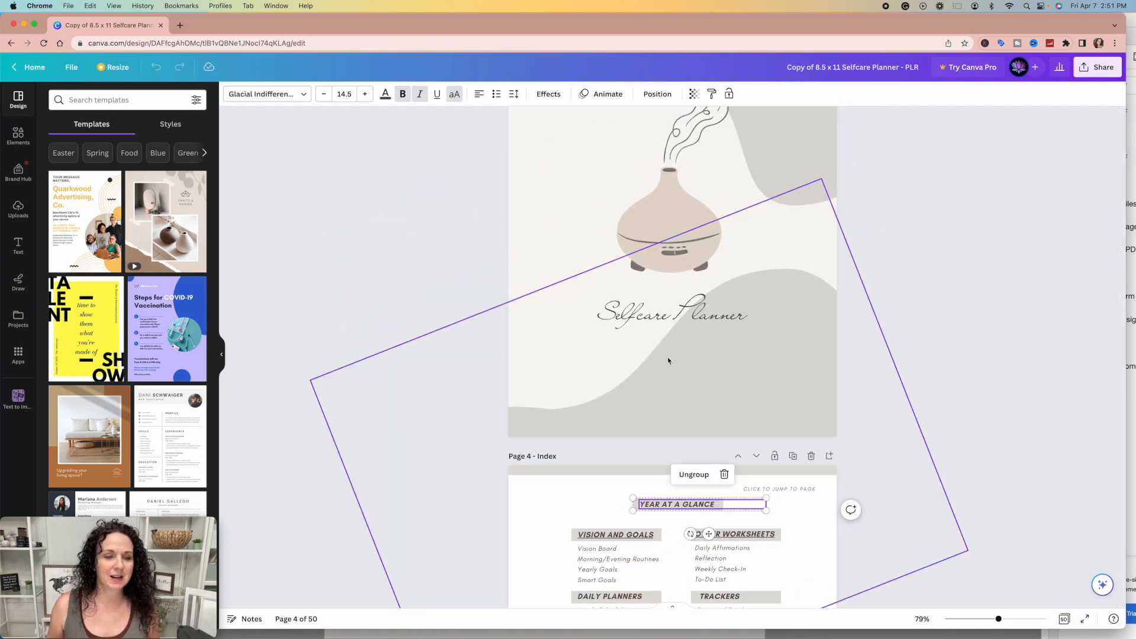
scroll(630, 342, "down", 3)
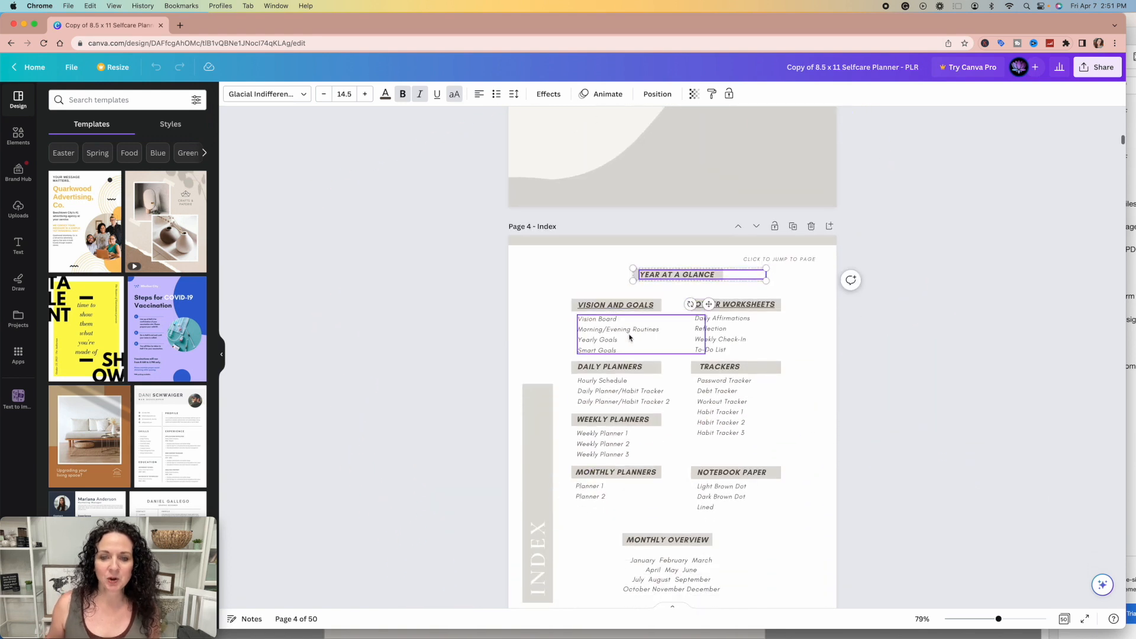
scroll(582, 388, "down", 1)
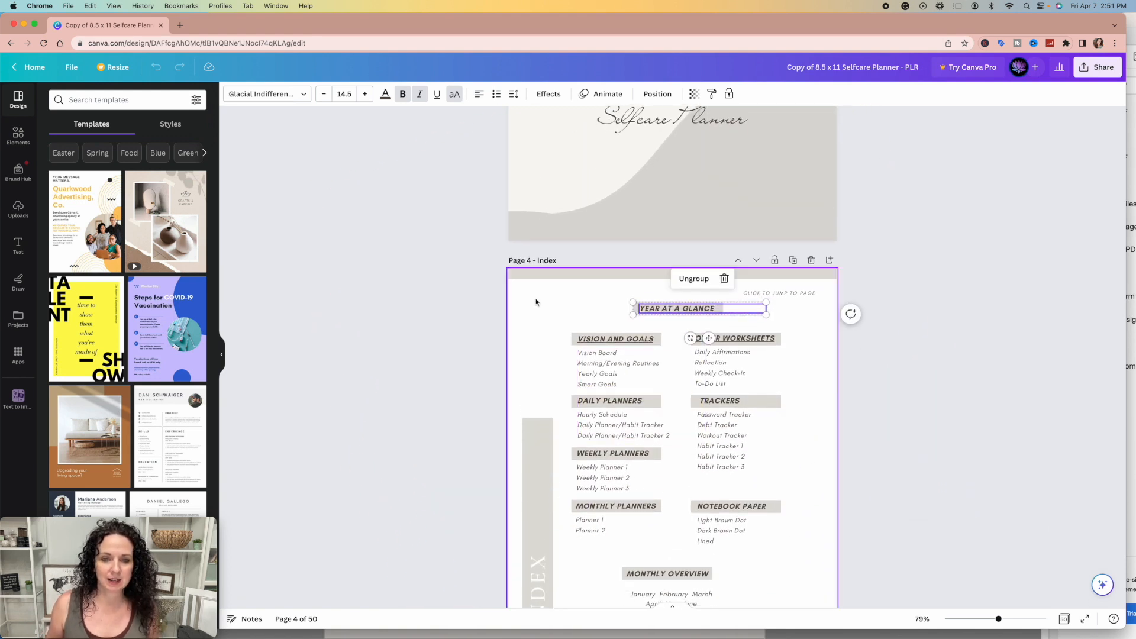
Examine the Vision and Goals, Daily Planners and Weekly Planners headings on the Index page.
left_click(584, 338)
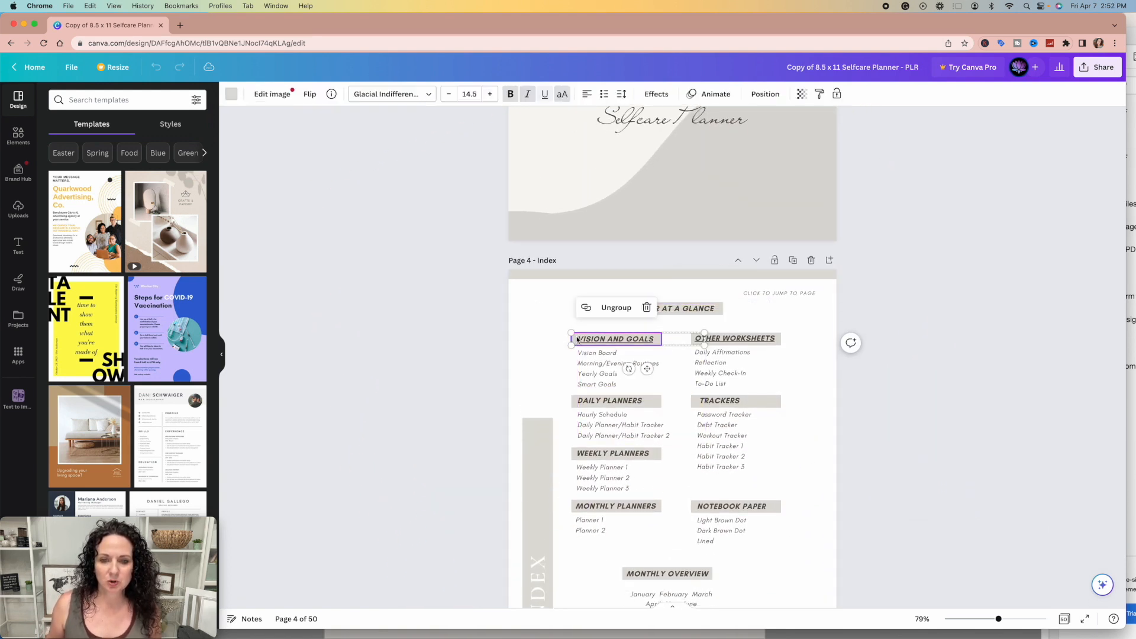
left_click(581, 399)
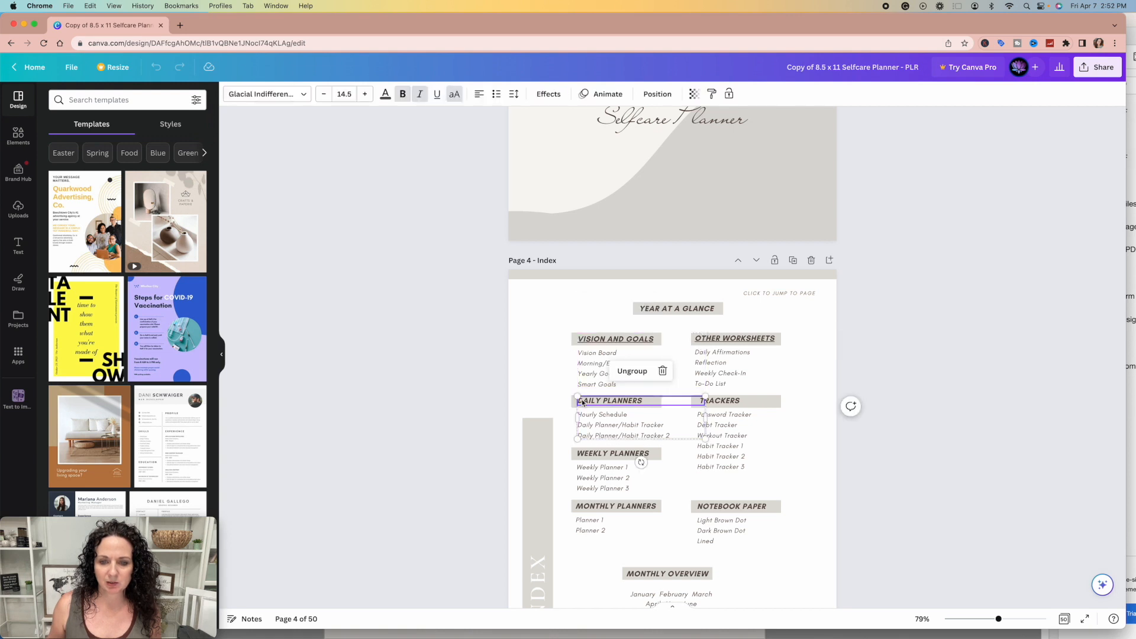
left_click(596, 459)
Unlock the vertical INDEX text on the Index page.
left_click(540, 464)
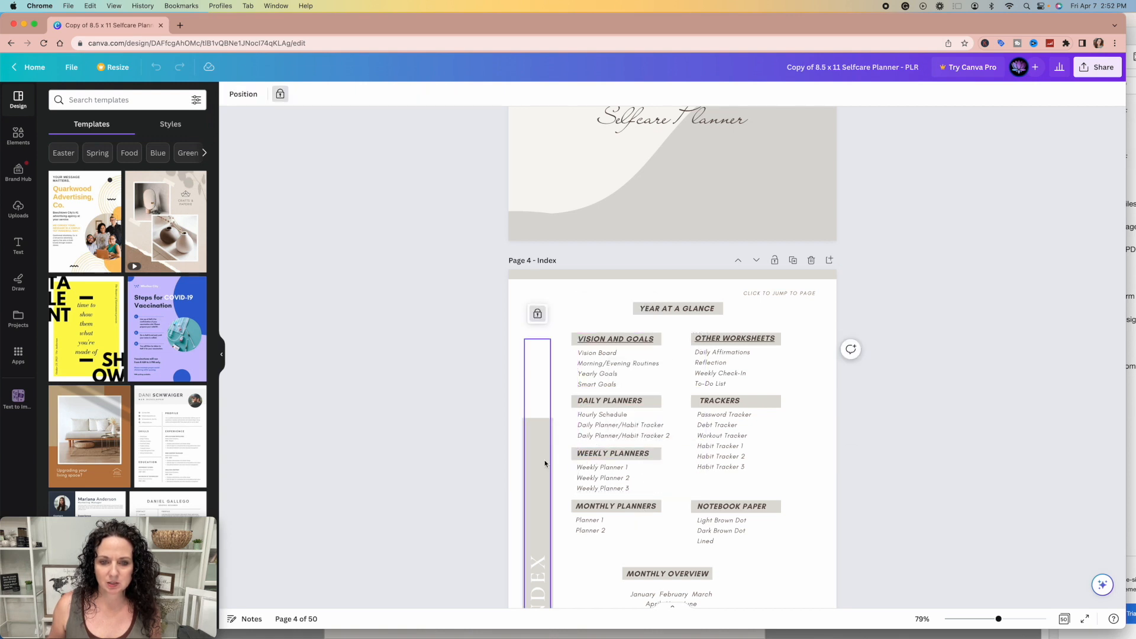
left_click(538, 315)
left_click(598, 314)
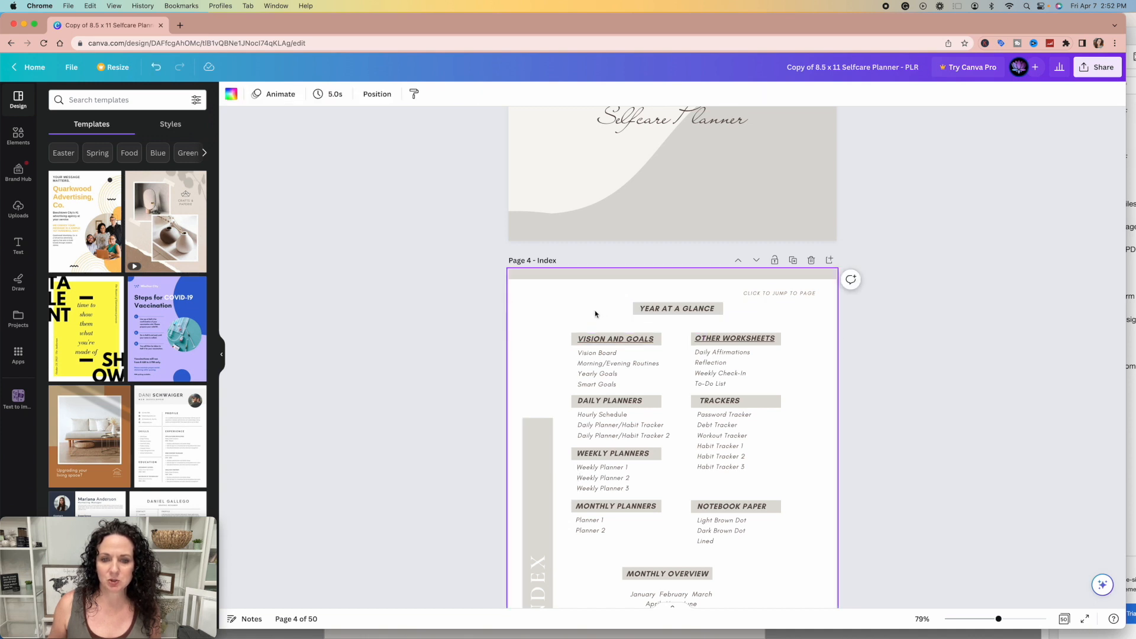
Inspect the calendar icon's link on the Year At A Glance page and follow it.
scroll(591, 325, "down", 5)
scroll(589, 336, "down", 4)
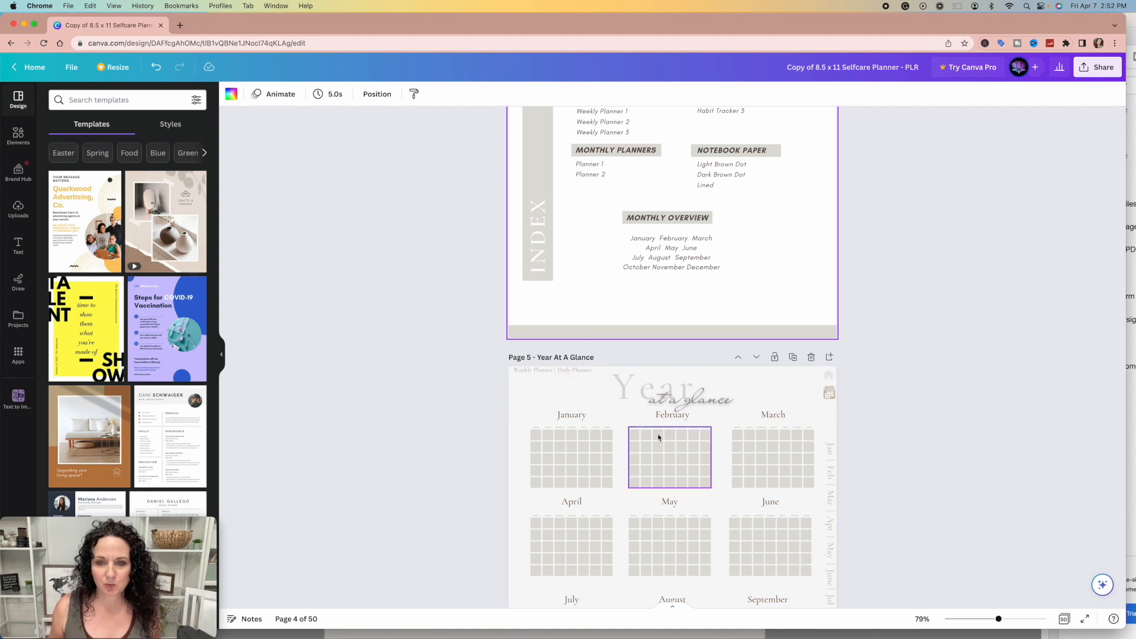
scroll(657, 437, "down", 10)
scroll(657, 438, "up", 15)
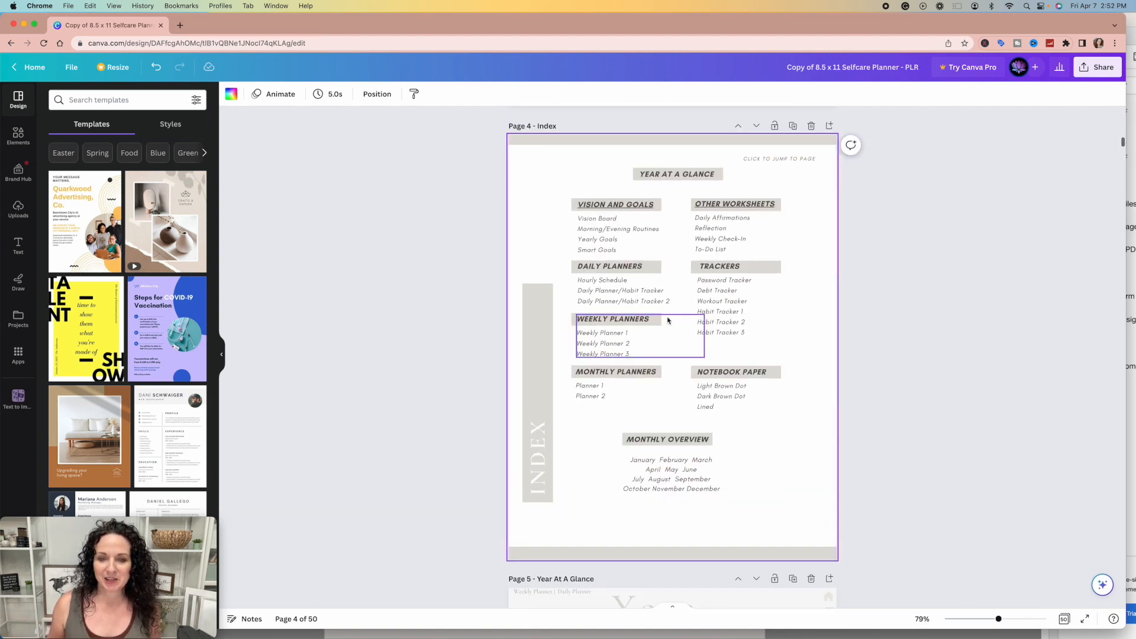
scroll(673, 319, "down", 3)
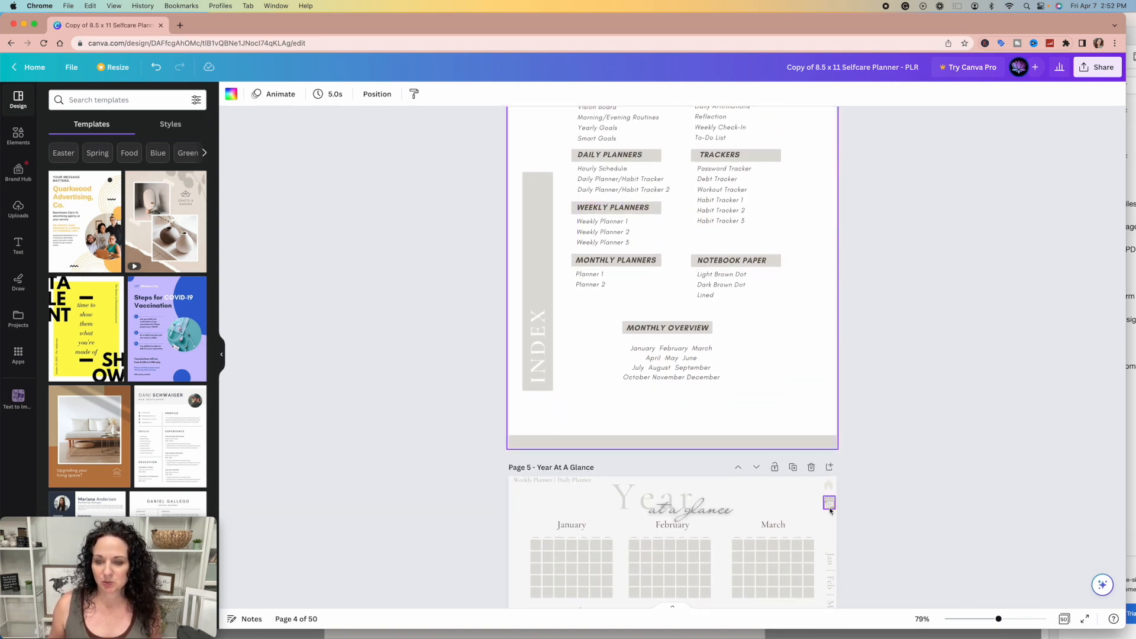
left_click(828, 504)
left_click(803, 470)
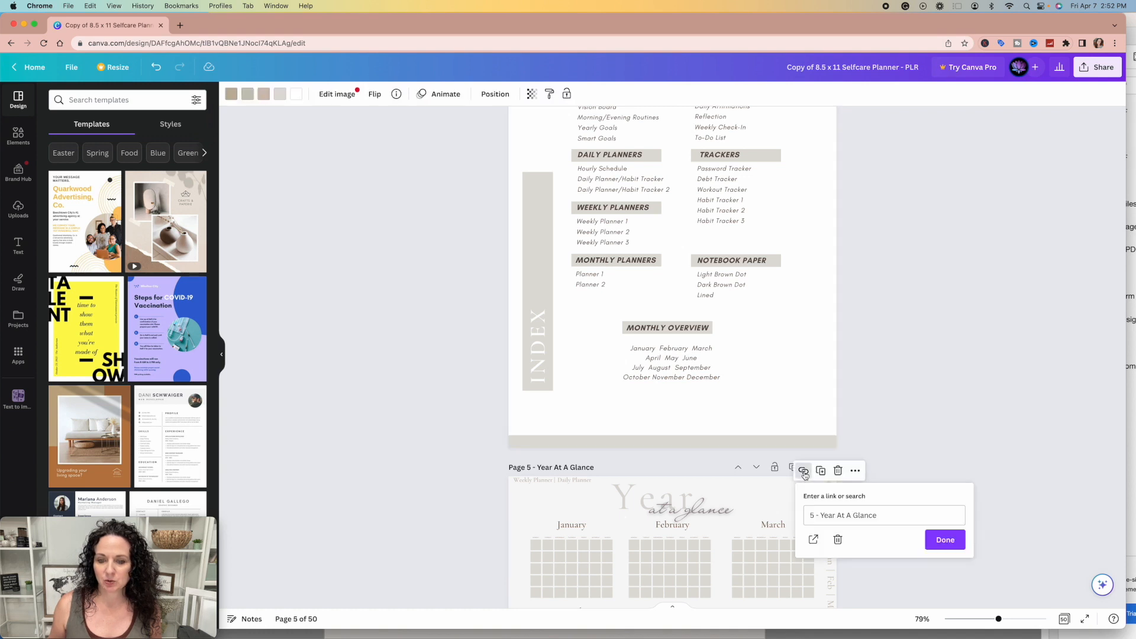
left_click(814, 539)
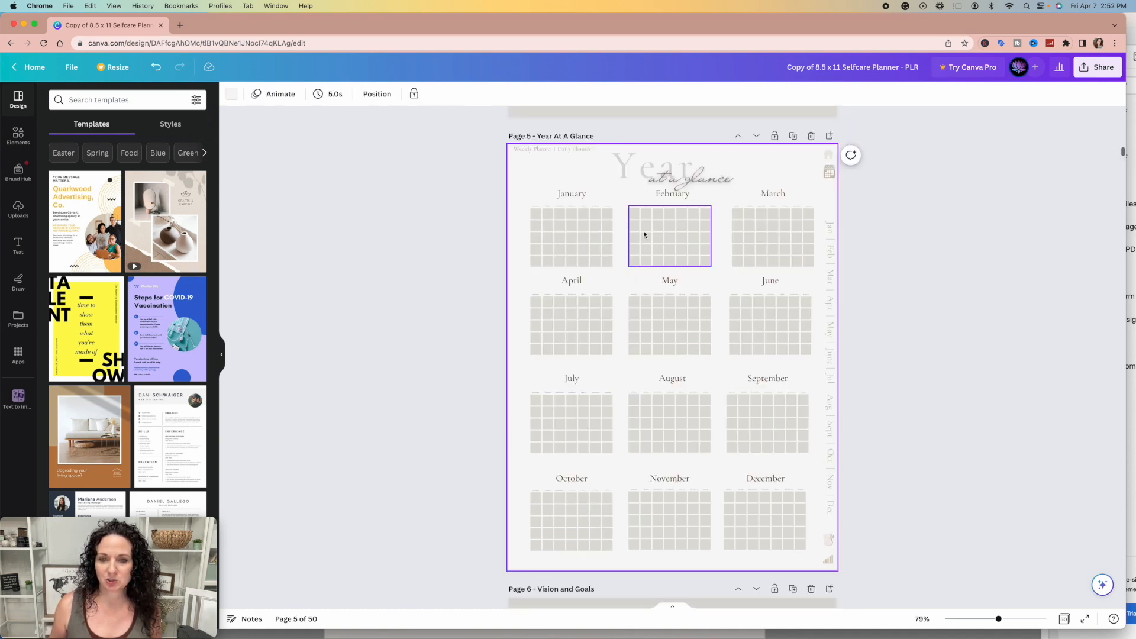
Follow the Daily Planner header link from the Vision Board page to the Daily Planners section and look through its pages.
scroll(717, 370, "down", 15)
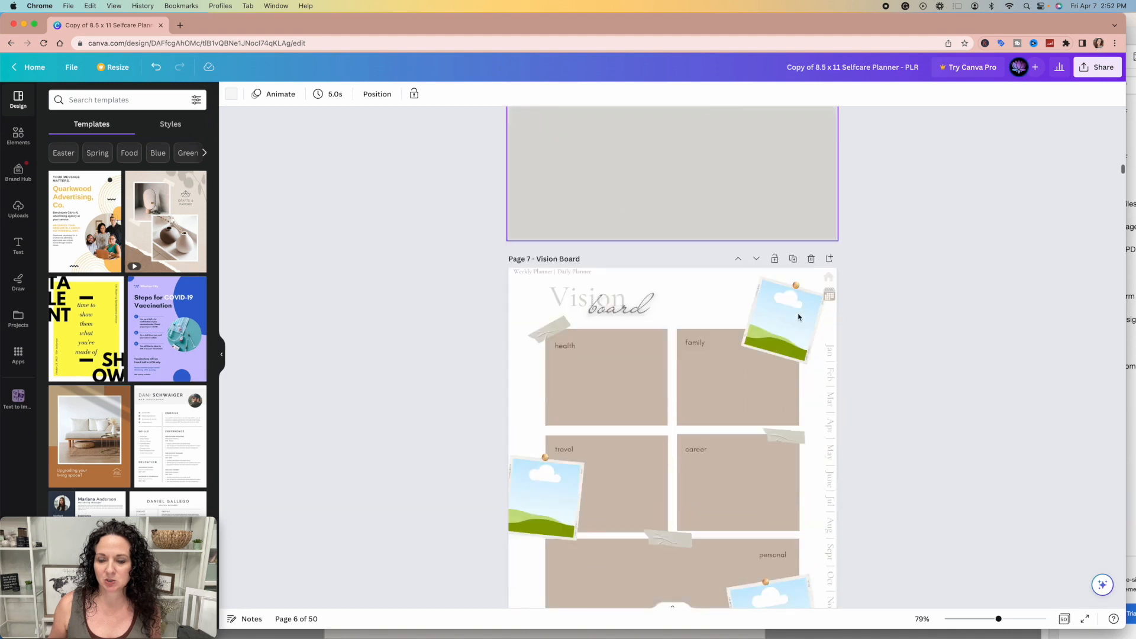
scroll(768, 234, "up", 3)
scroll(710, 230, "down", 4)
scroll(657, 219, "up", 4)
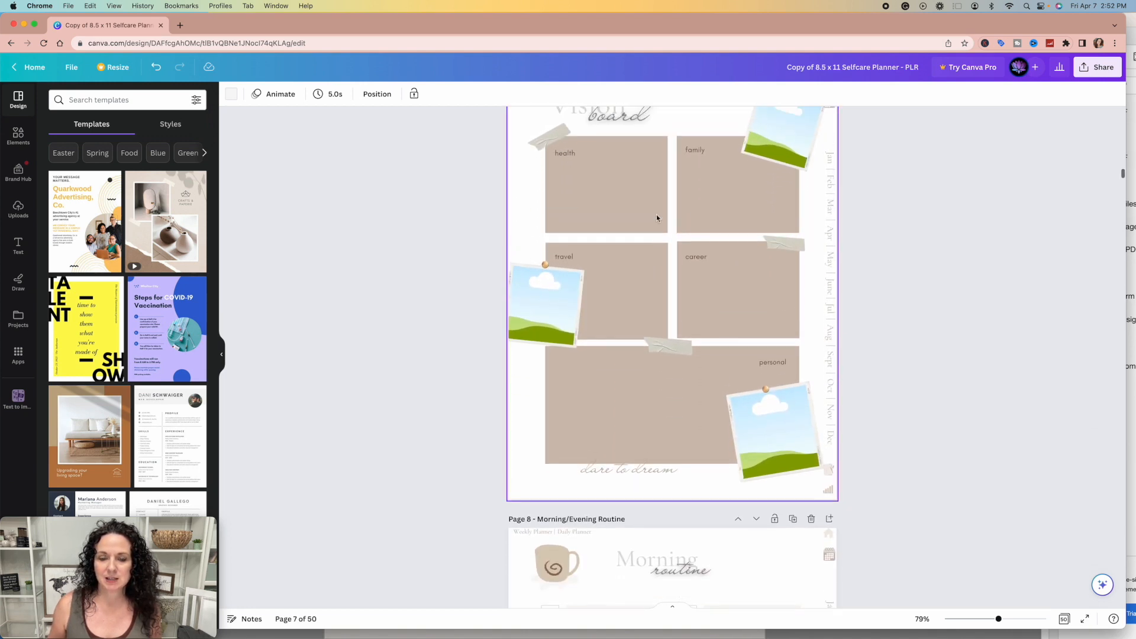
left_click(571, 210)
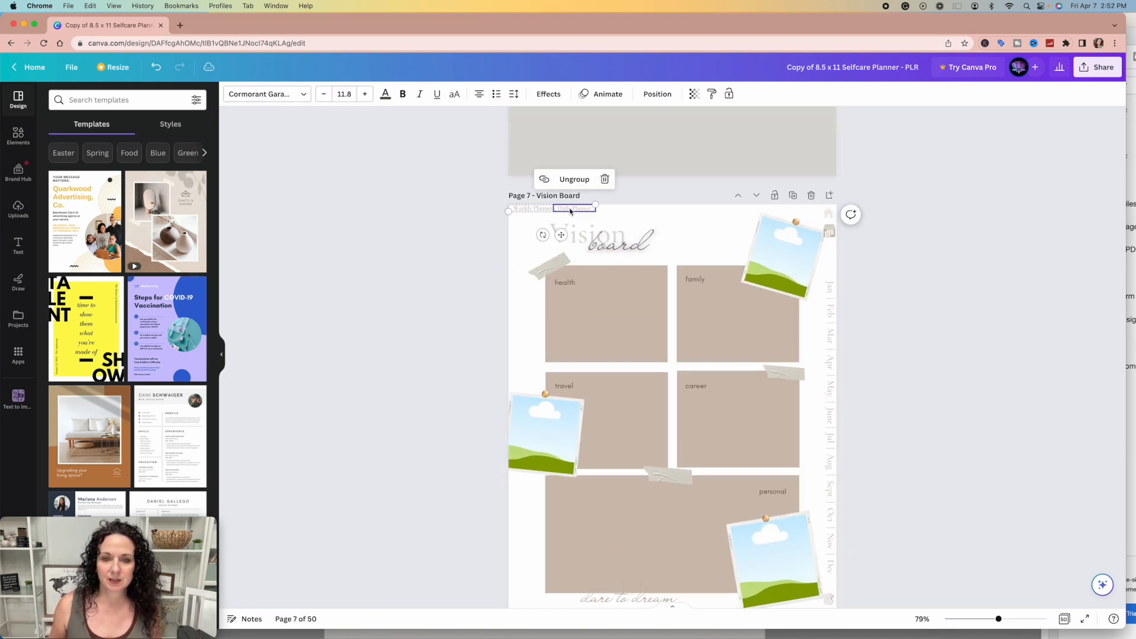
left_click(543, 179)
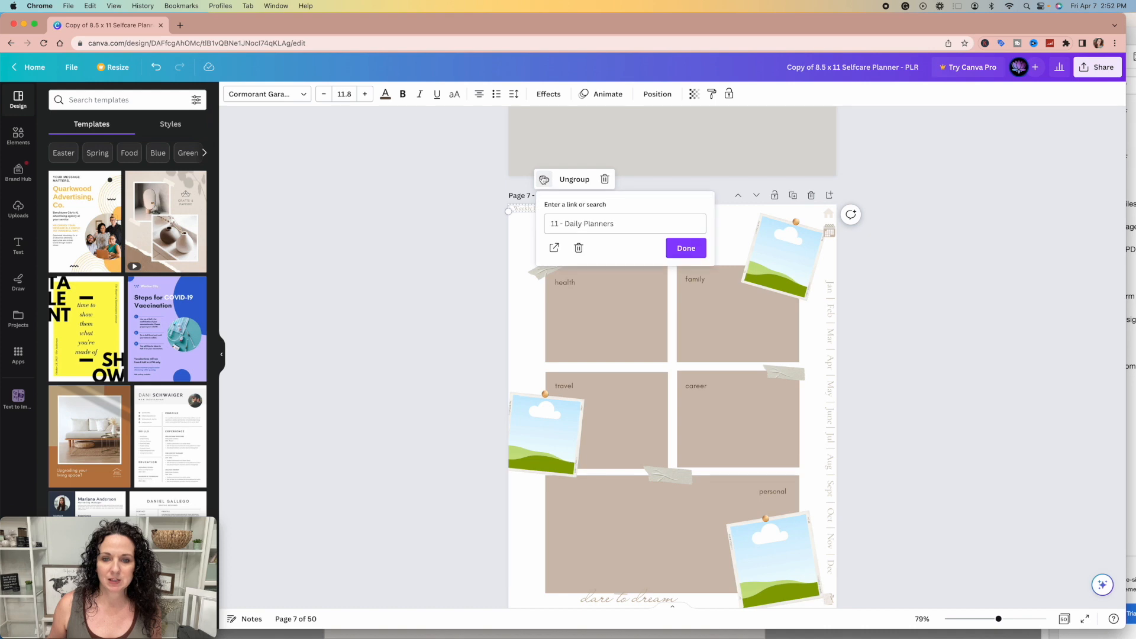
left_click(556, 250)
scroll(556, 250, "down", 10)
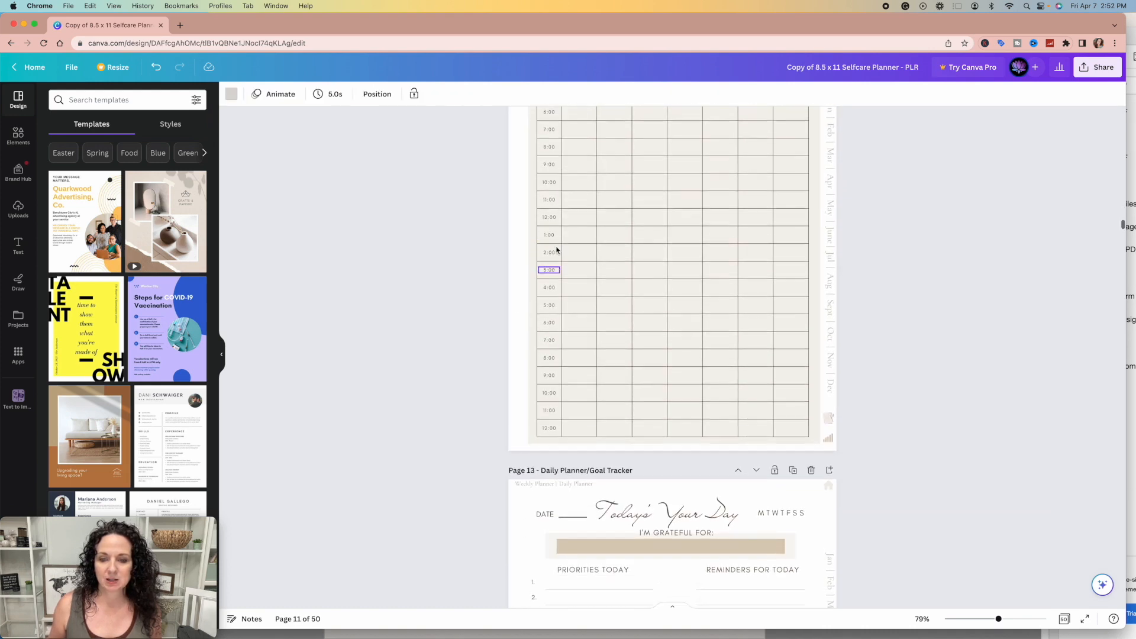
scroll(556, 250, "down", 10)
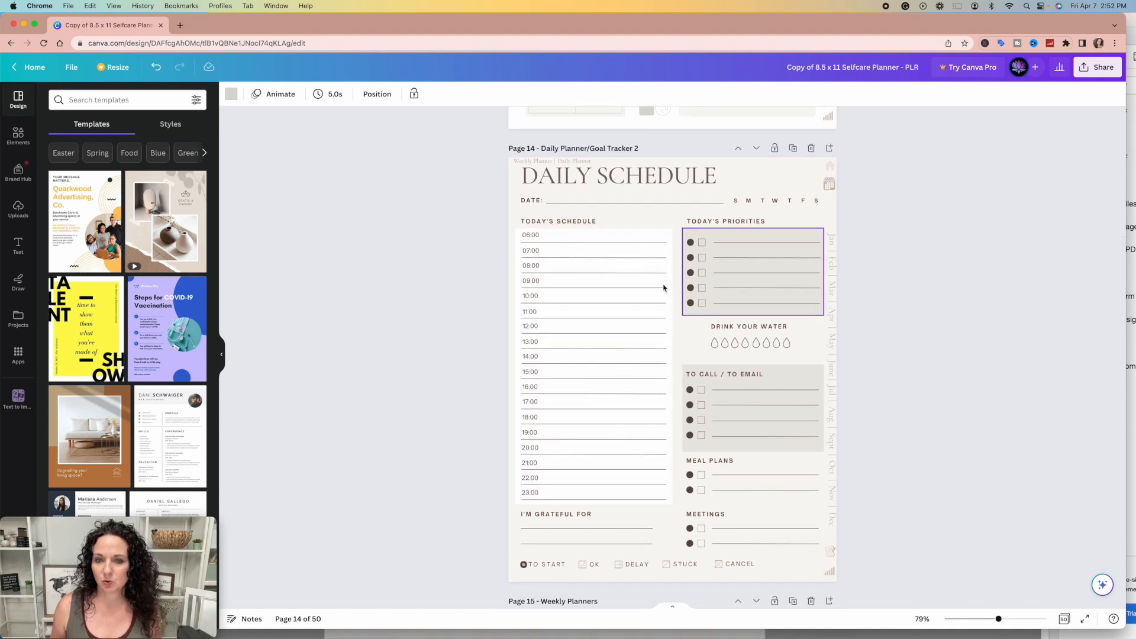
Check the calendar icon's link on the Daily Planner/Goal Tracker 2 page and follow it to Year At A Glance.
left_click(829, 184)
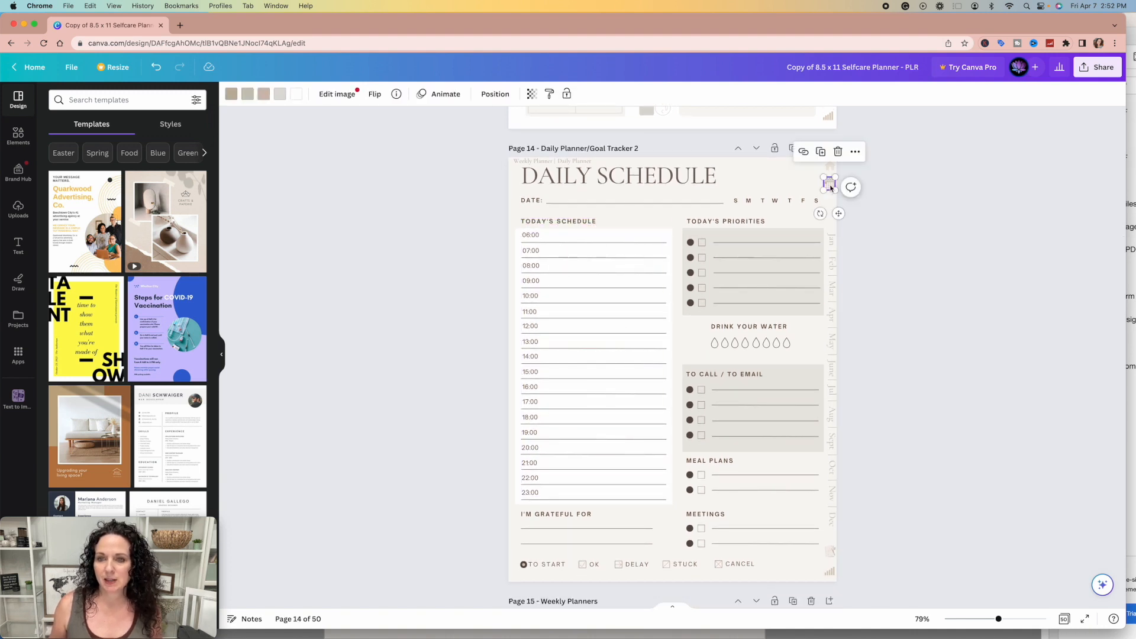
left_click(803, 152)
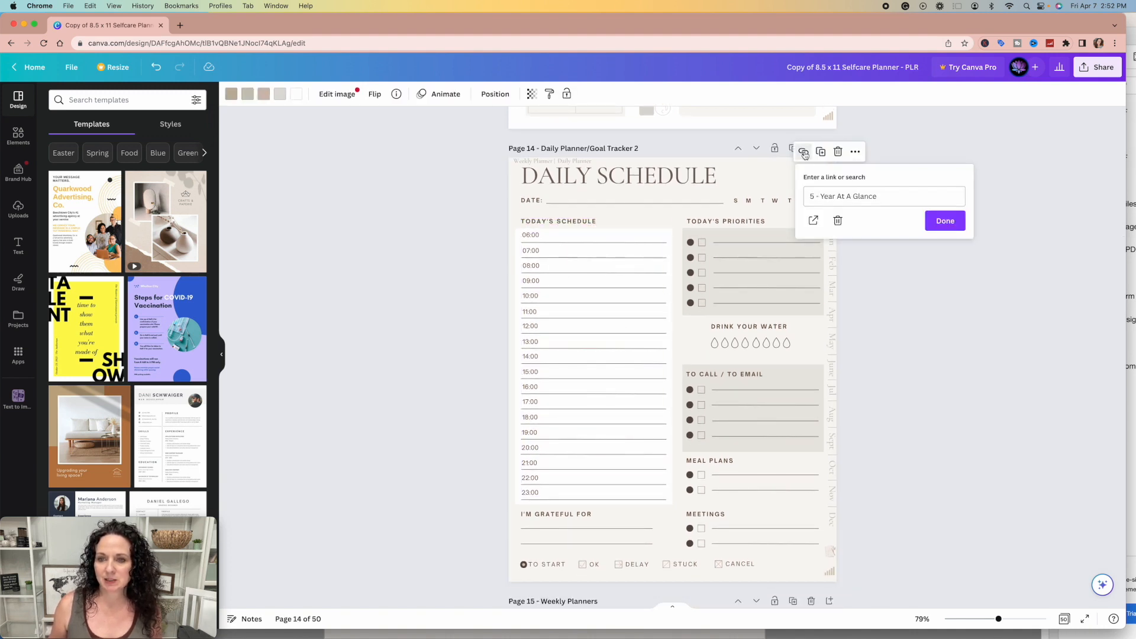
left_click(815, 220)
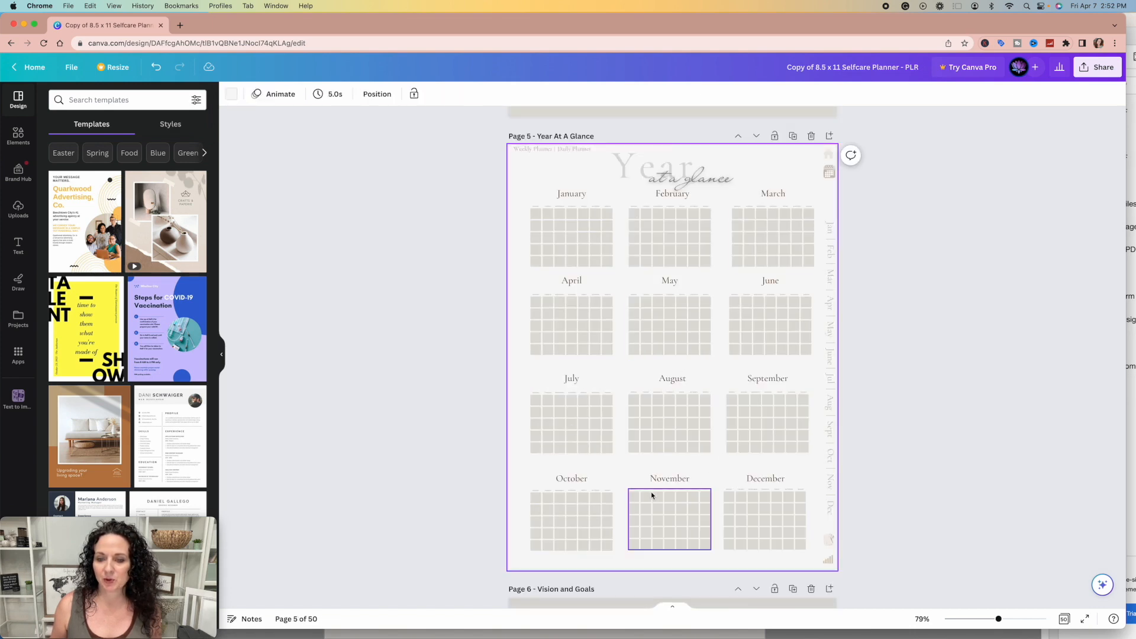
scroll(676, 342, "down", 1)
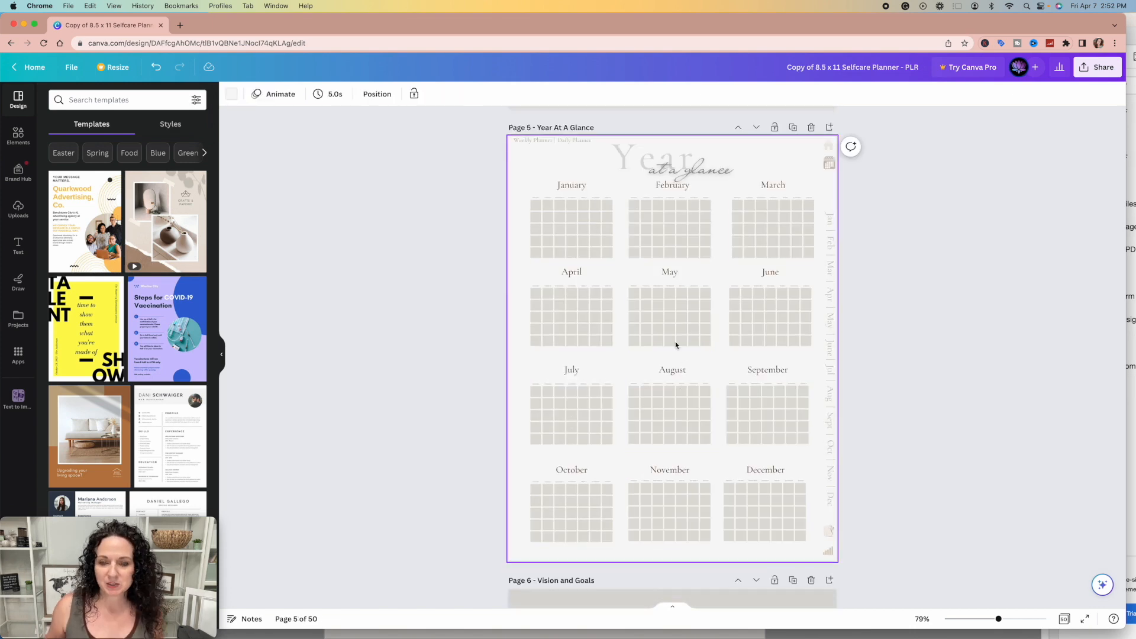
Return to the Index page and delete its vertical INDEX text.
scroll(668, 272, "up", 10)
scroll(665, 277, "down", 1)
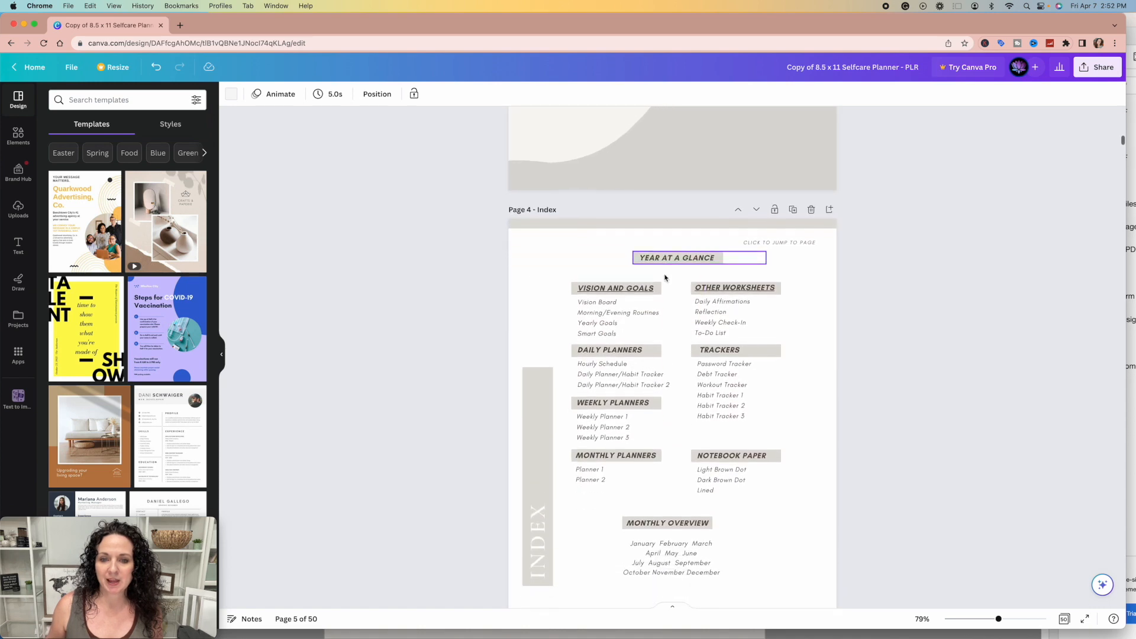
left_click(538, 272)
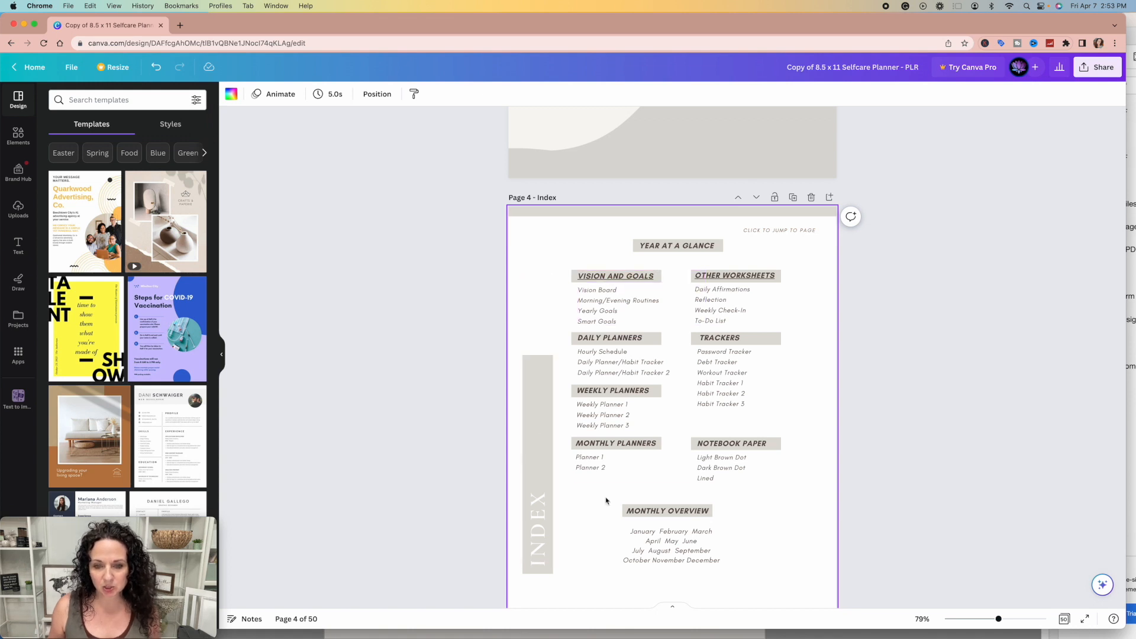
left_click(534, 373)
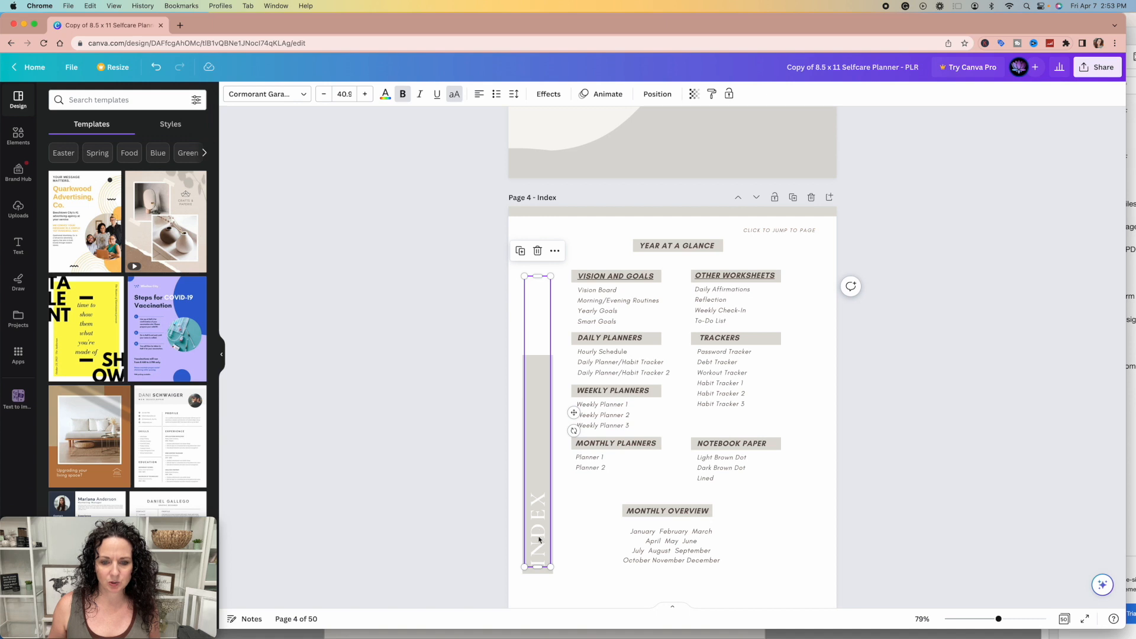
left_click(537, 250)
Unlock the vertical beige bar beside the Index lists and delete it.
left_click(534, 383)
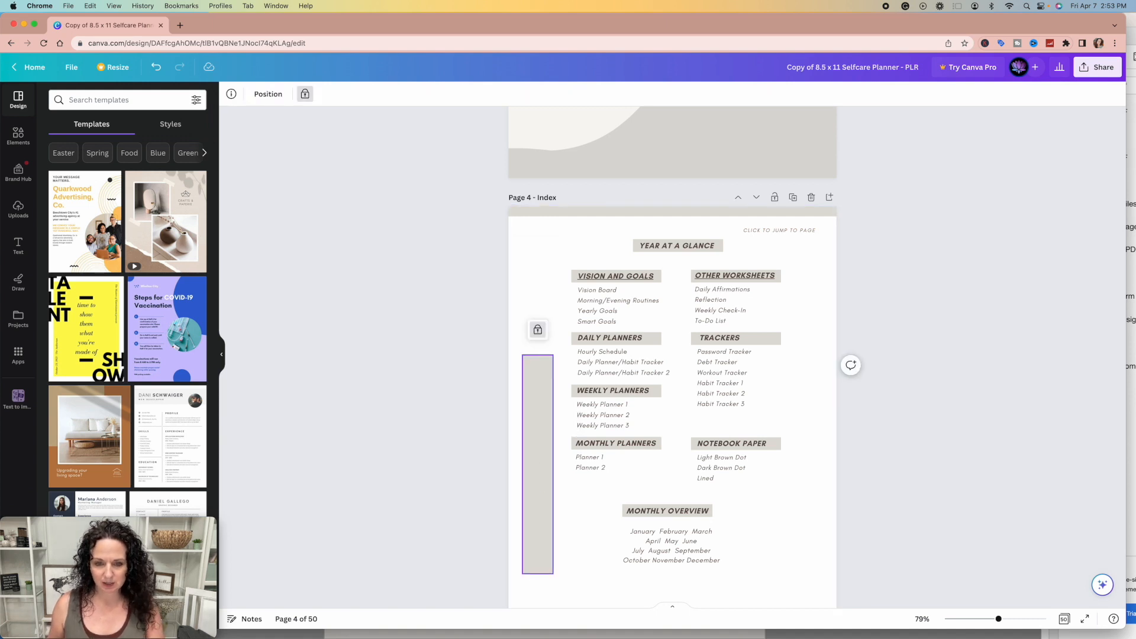
left_click(537, 330)
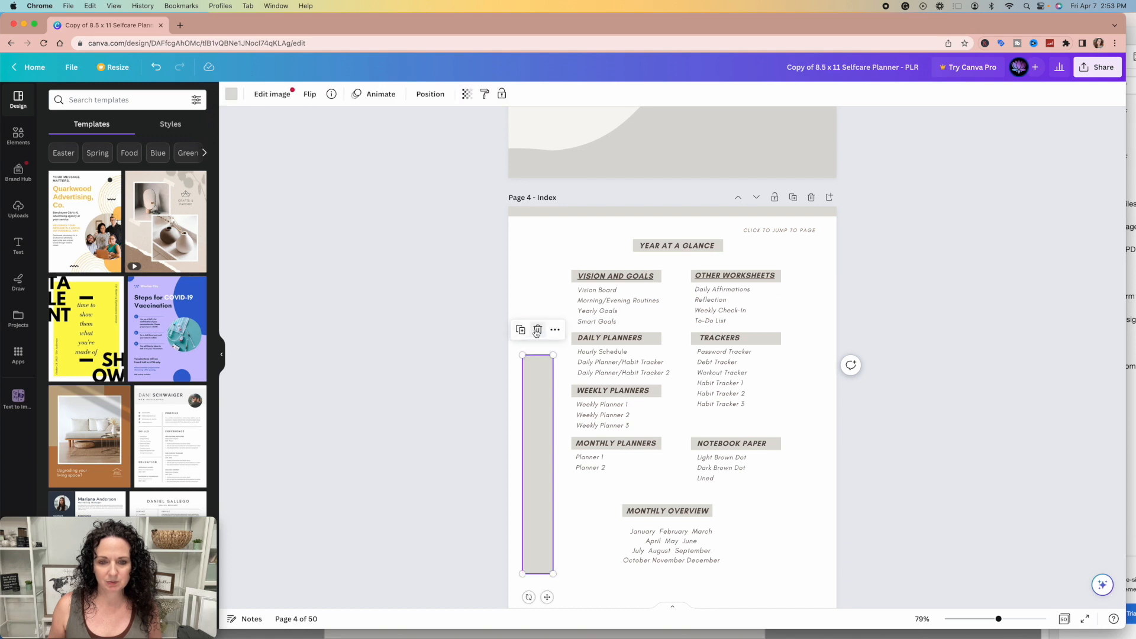
left_click(537, 329)
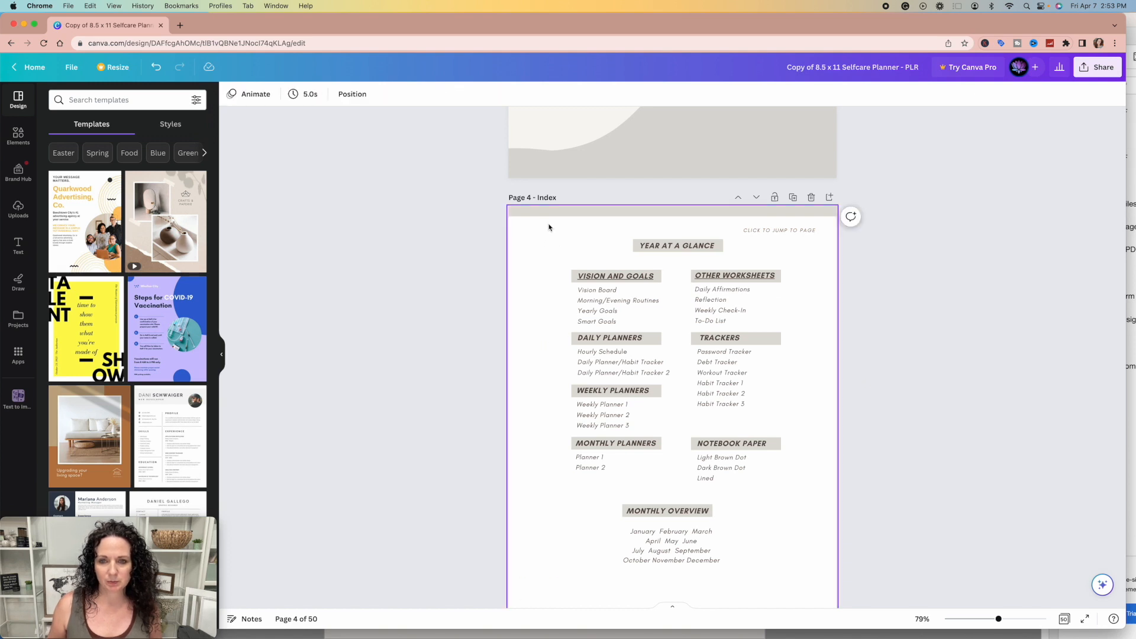
Enlarge all the Index headings and lists together toward the space freed by the deleted bar.
left_click_drag(548, 227, 782, 572)
left_click_drag(571, 573, 503, 607)
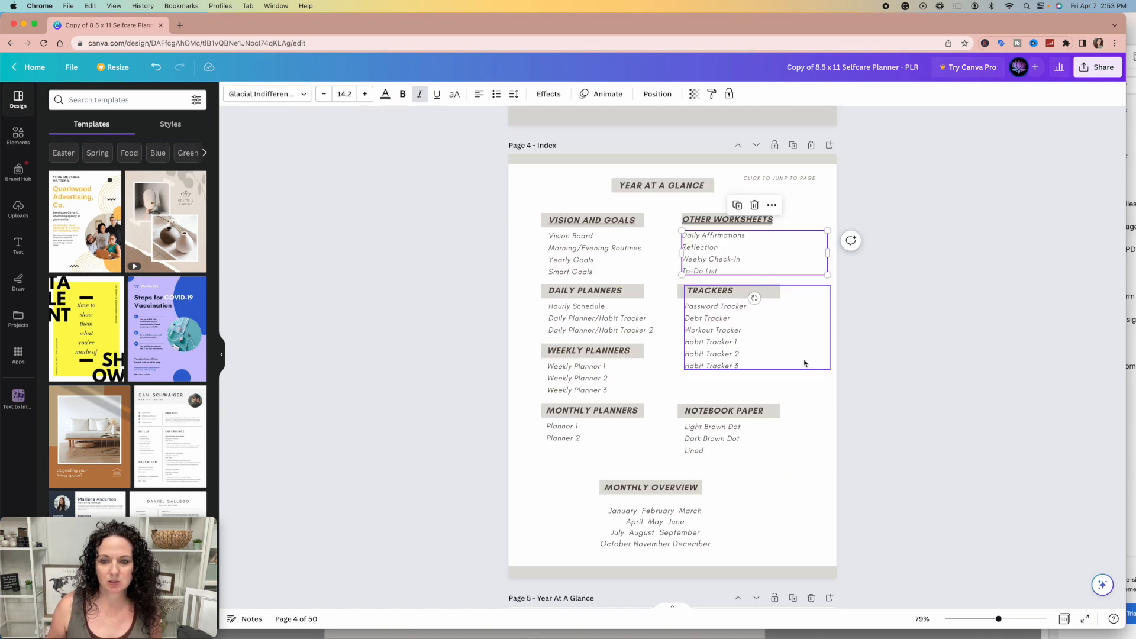
left_click(806, 450)
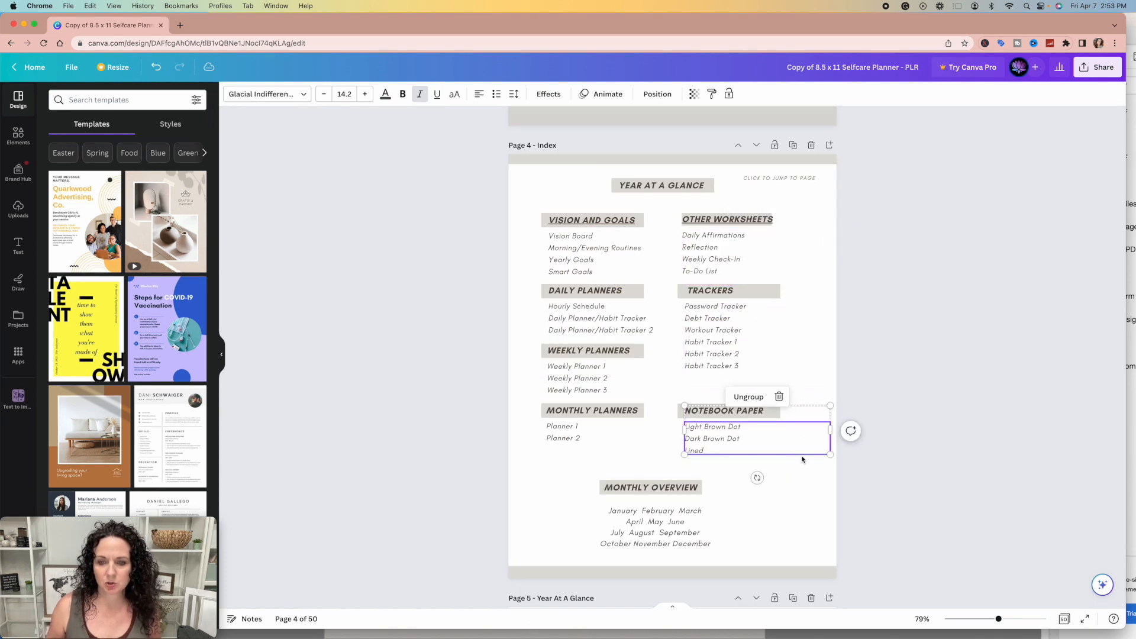
left_click(533, 455)
Apply the green, brown and pale pink style combination with the Montserrat font to the page 13 Daily Planner/Goal Tracker.
scroll(532, 455, "down", 15)
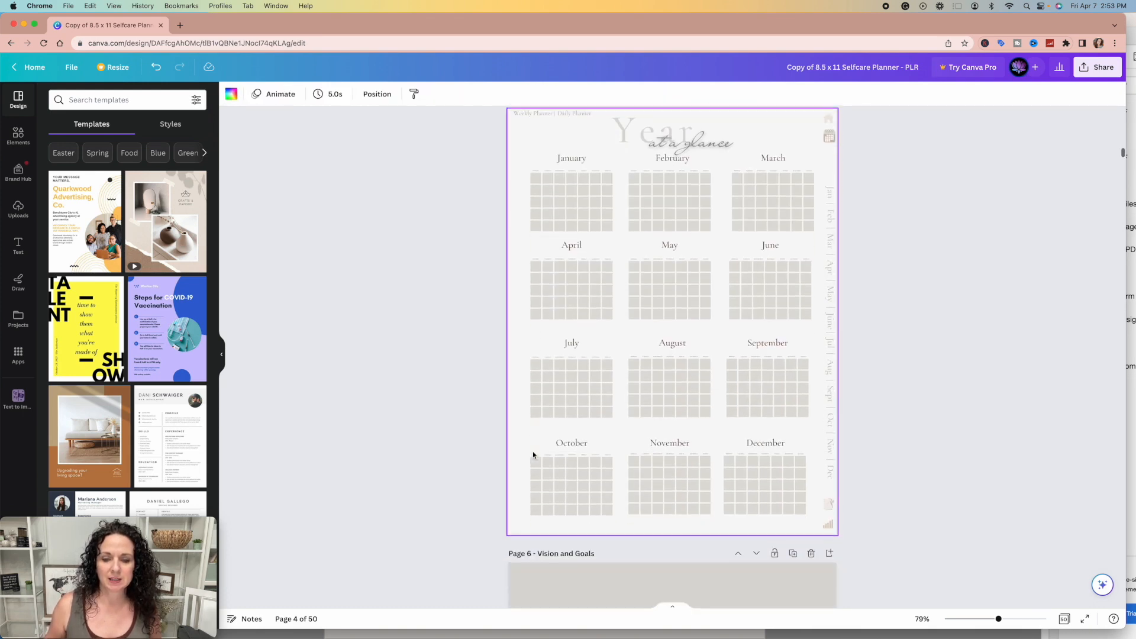
scroll(533, 454, "down", 20)
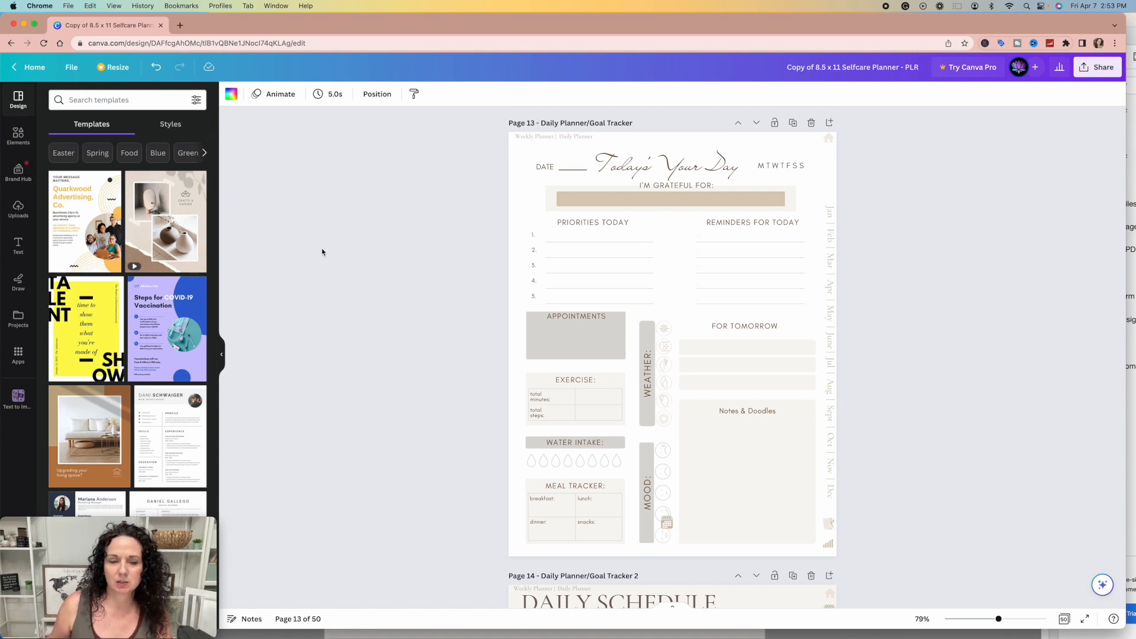
left_click(171, 125)
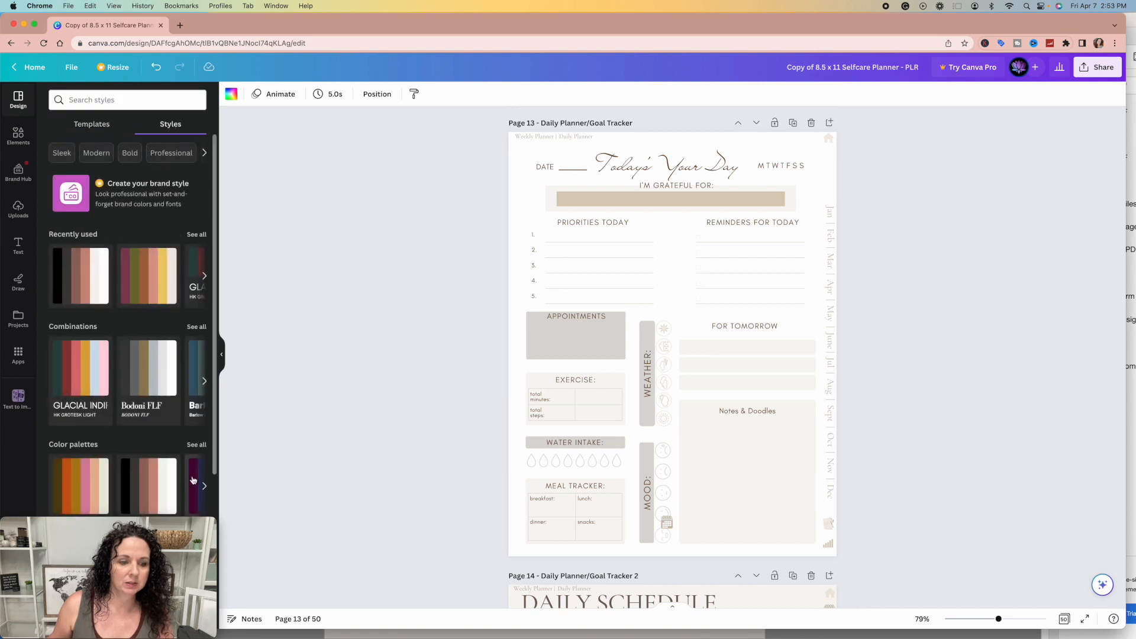
scroll(171, 385, "down", 3)
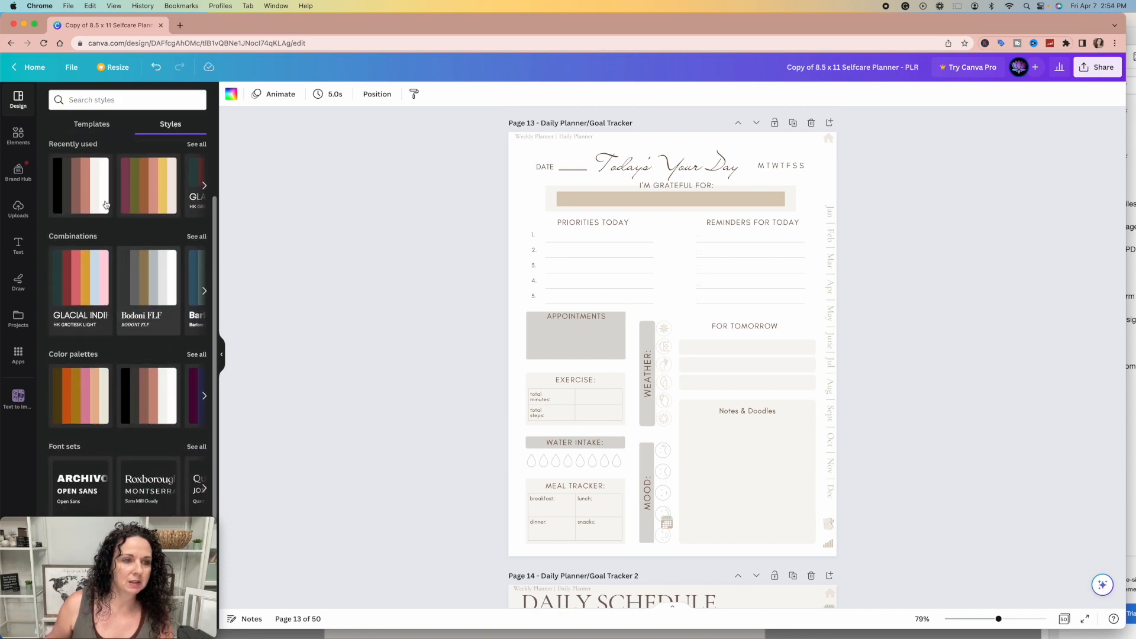
scroll(98, 333, "down", 2)
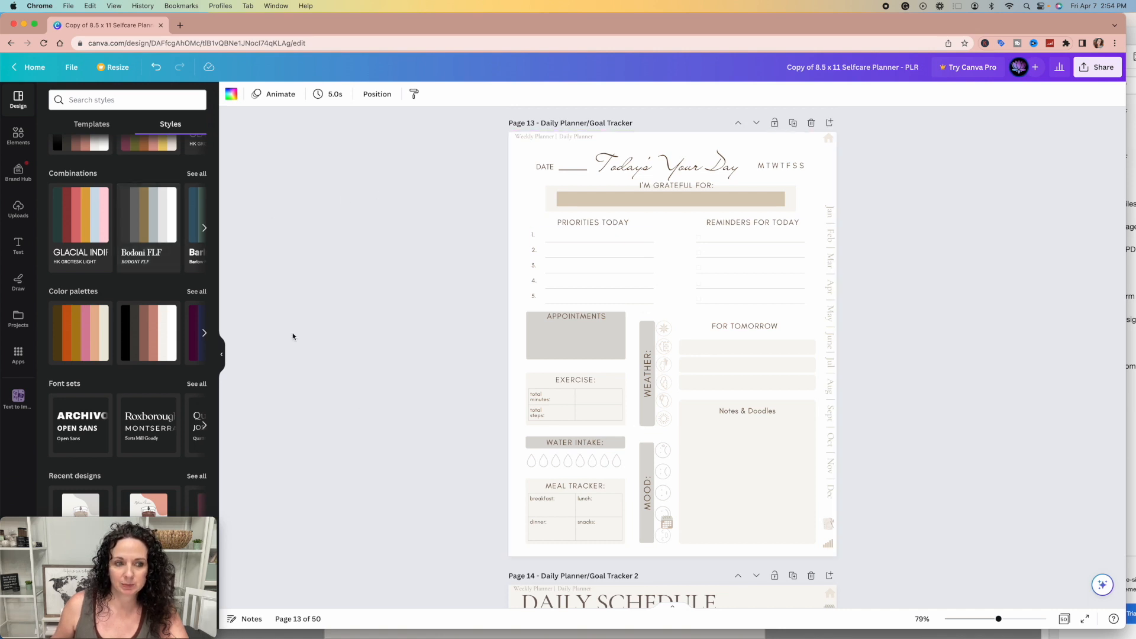
left_click(196, 174)
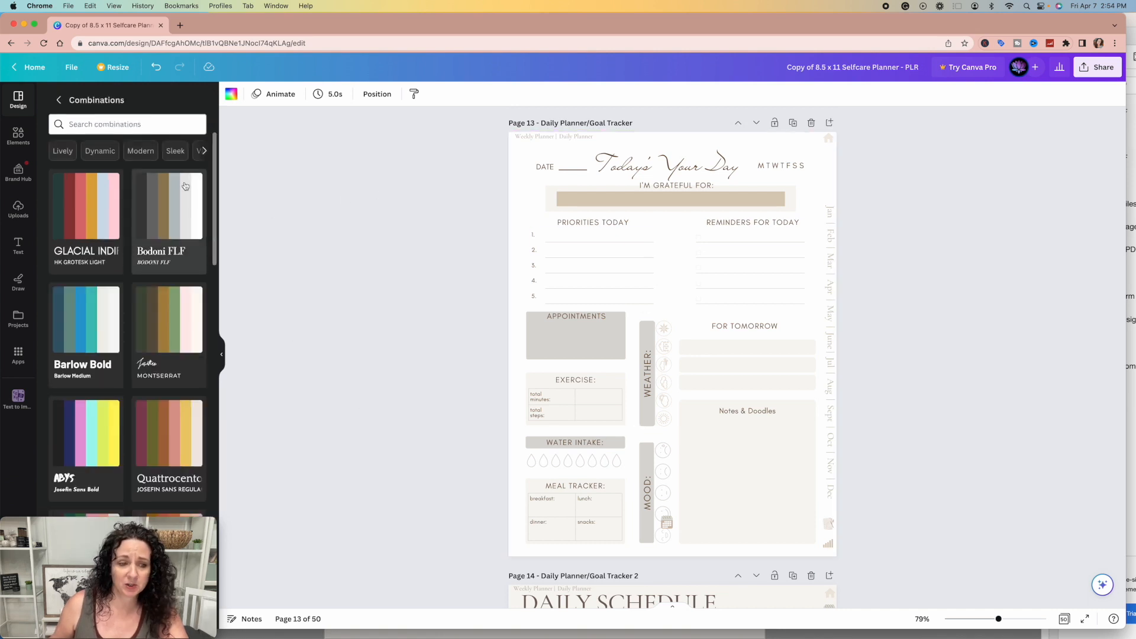
scroll(187, 283, "down", 1)
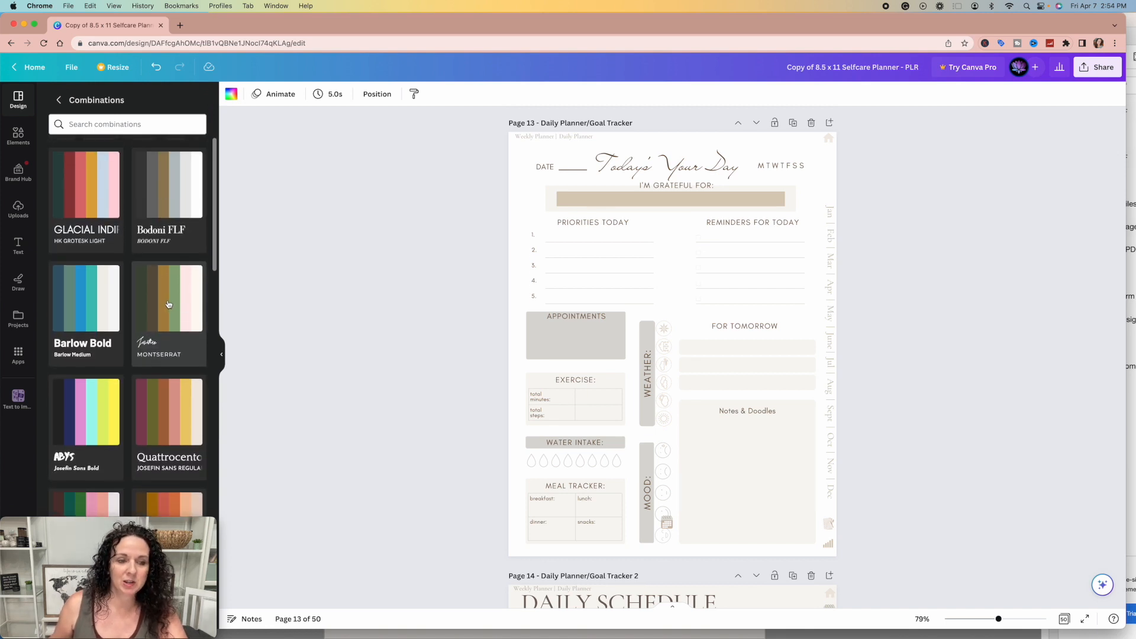
left_click(171, 306)
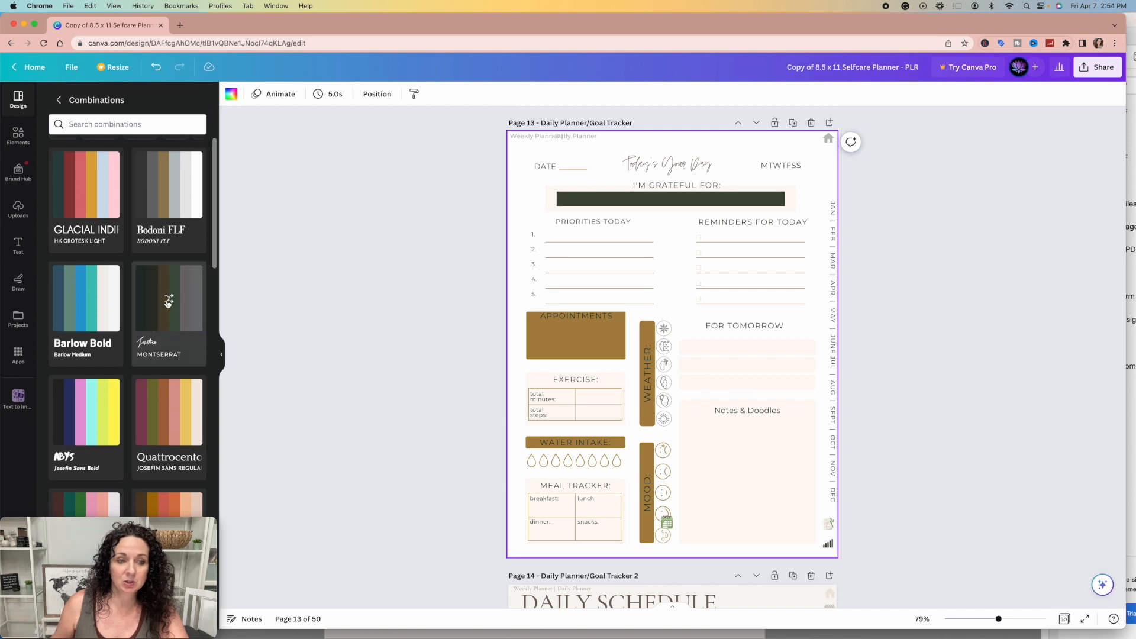
Apply the green, brown and pale pink style combination to all pages and check it on the page 14 Daily Schedule.
scroll(562, 254, "down", 1)
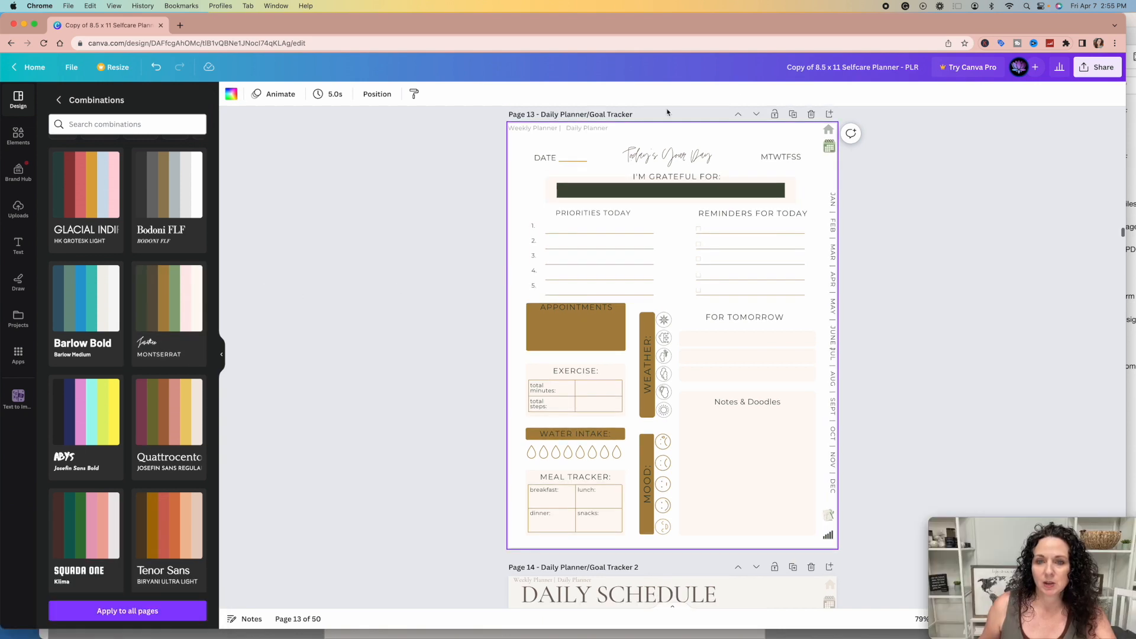
scroll(591, 266, "down", 2)
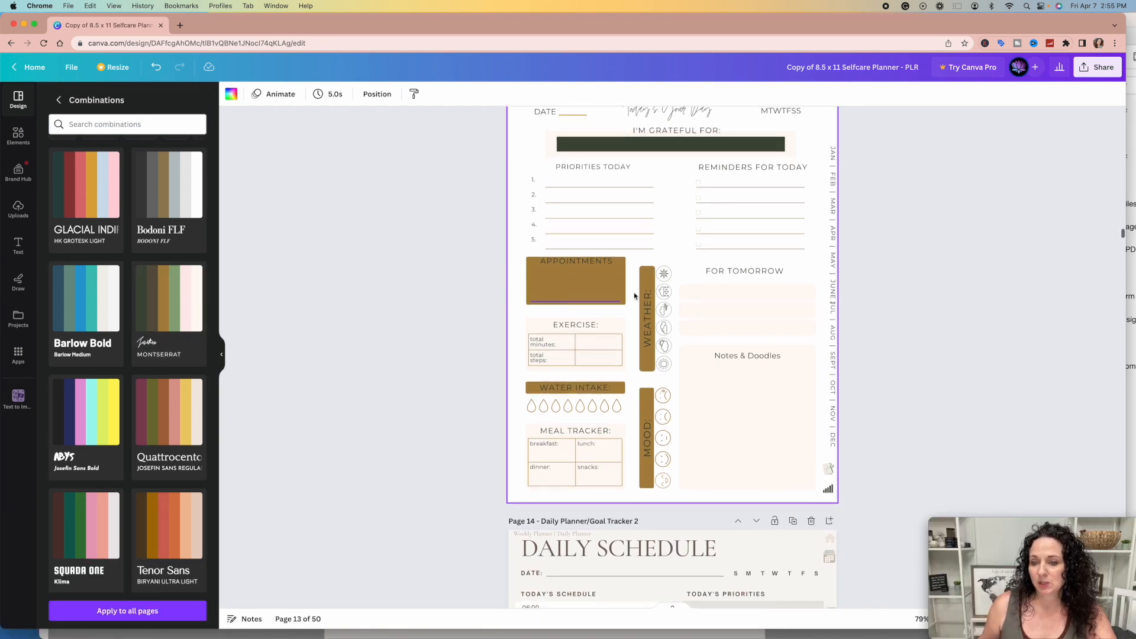
scroll(678, 360, "down", 10)
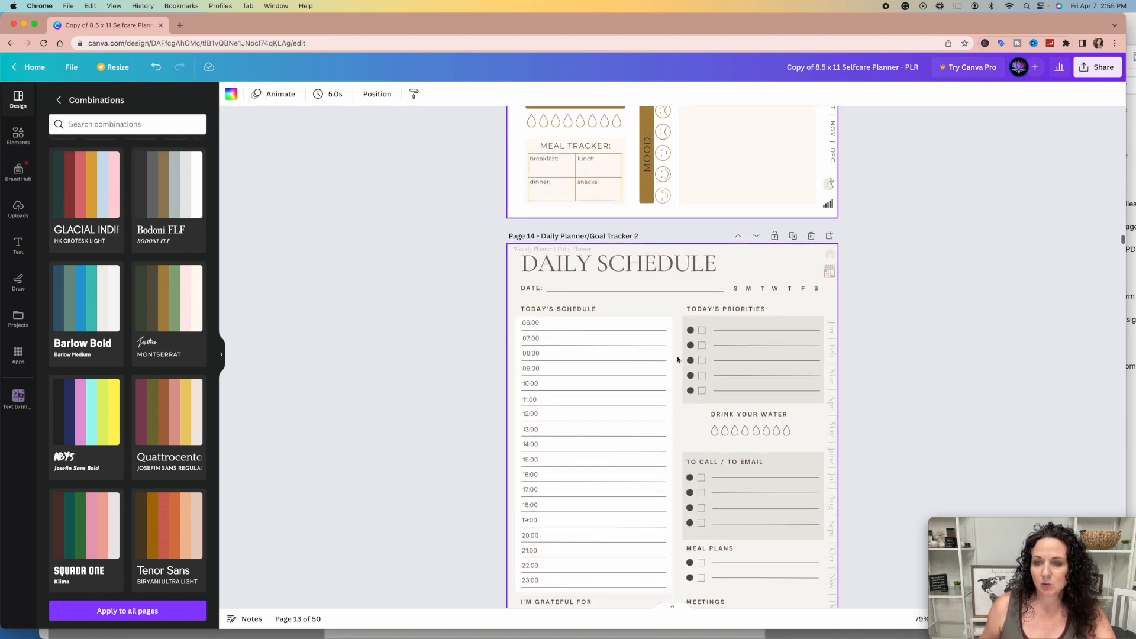
scroll(678, 359, "down", 4)
scroll(678, 360, "up", 15)
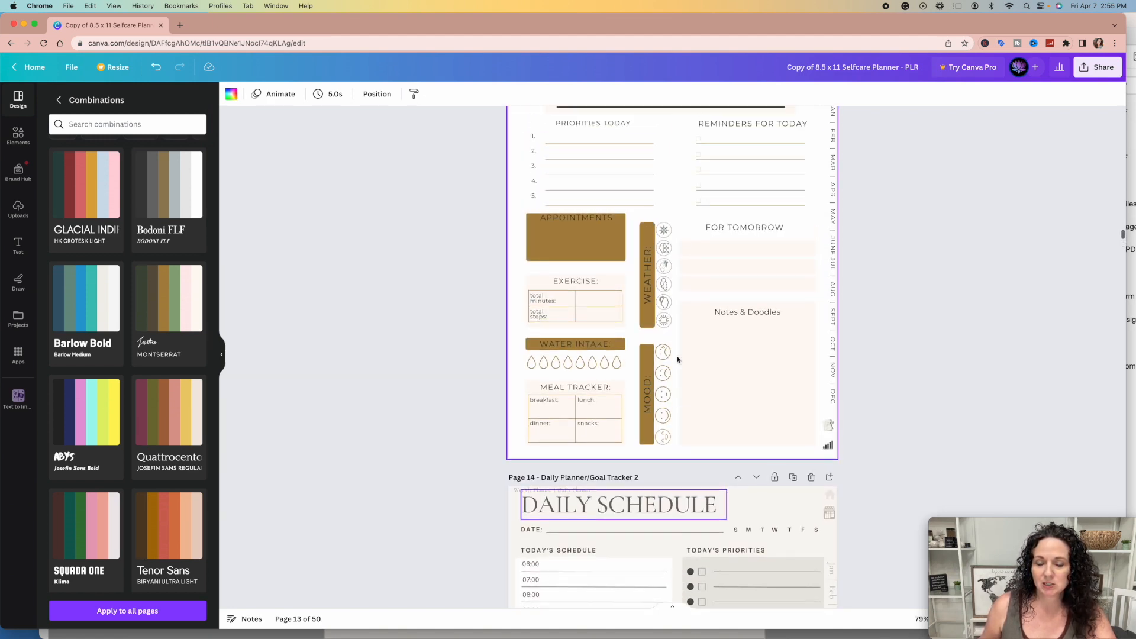
scroll(678, 360, "down", 2)
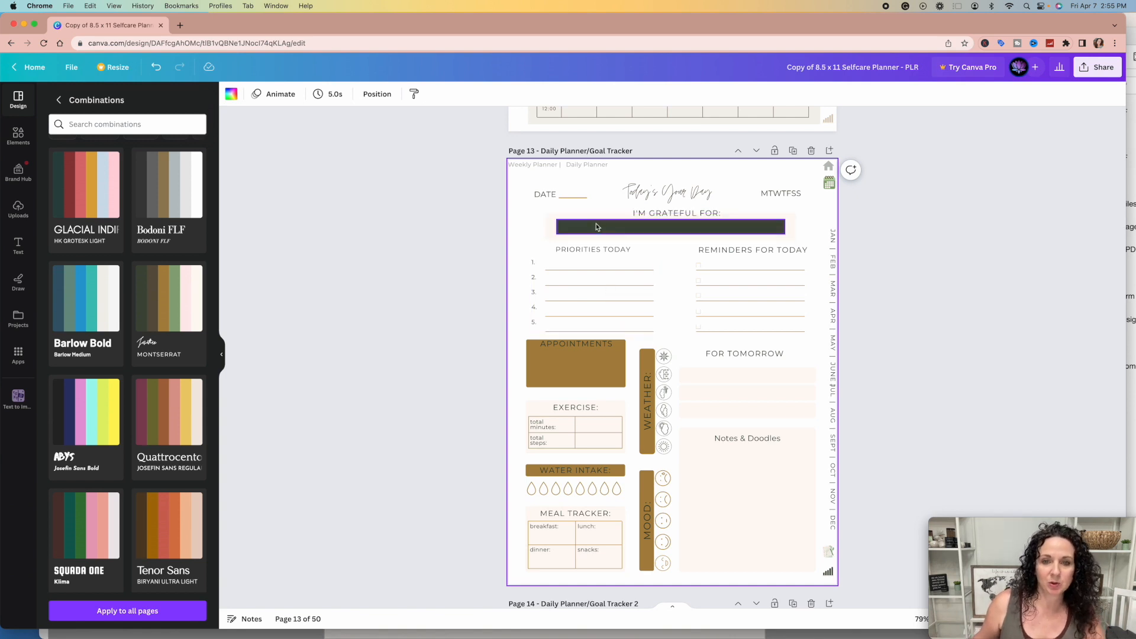
scroll(595, 223, "down", 1)
left_click(124, 615)
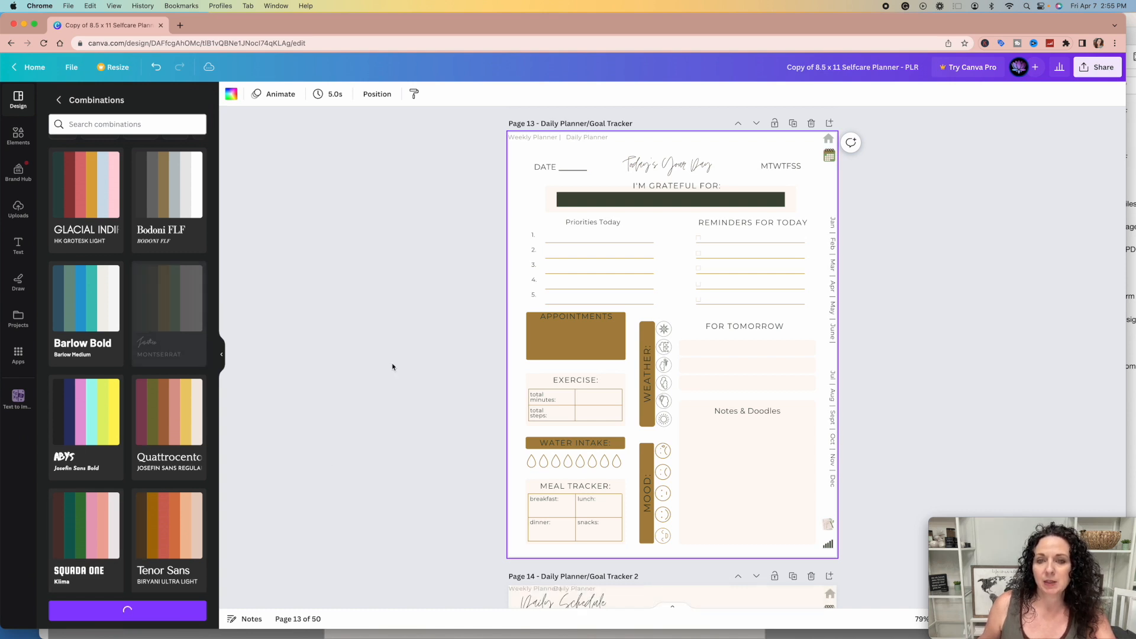
scroll(736, 318, "down", 15)
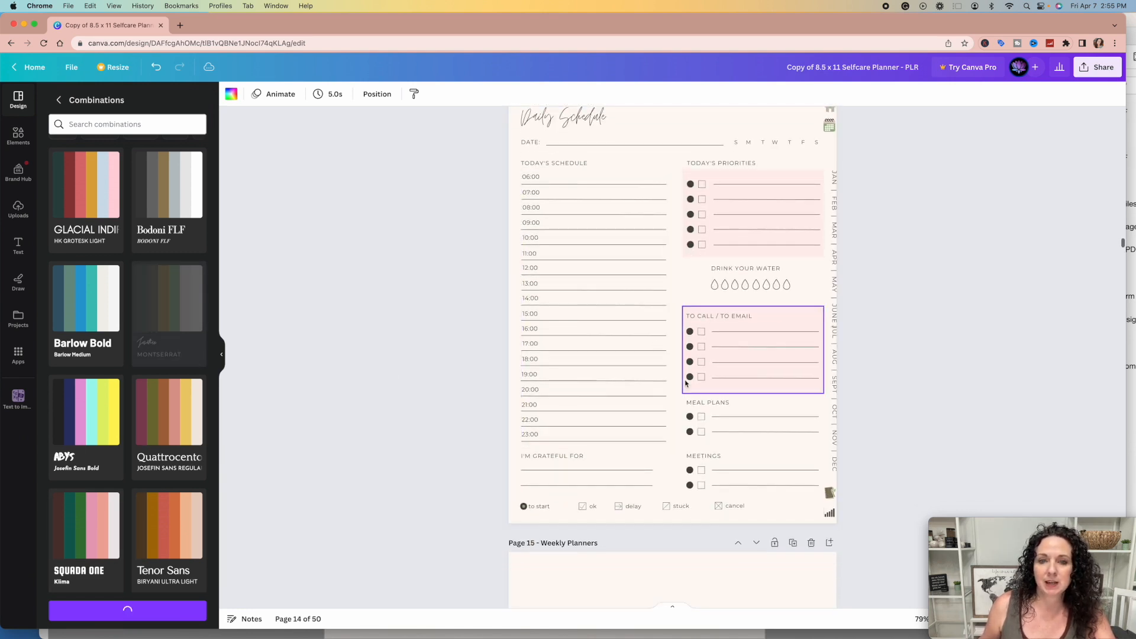
Lock the Weekly Planner | Daily Planner link group on the page 5 Year At A Glance.
scroll(633, 175, "up", 20)
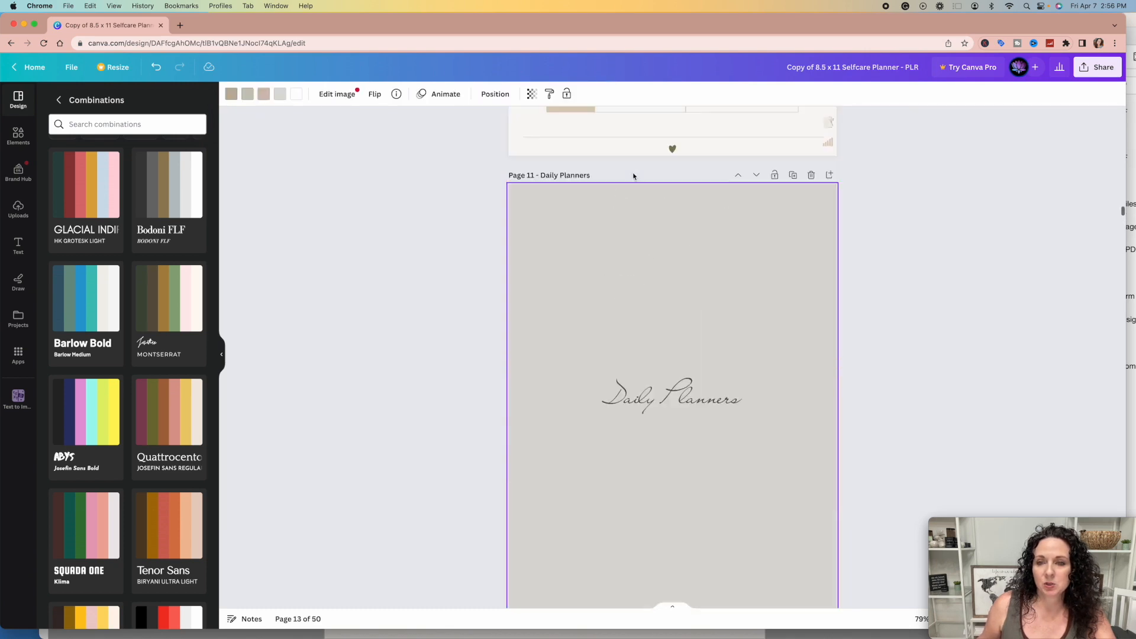
scroll(633, 175, "up", 20)
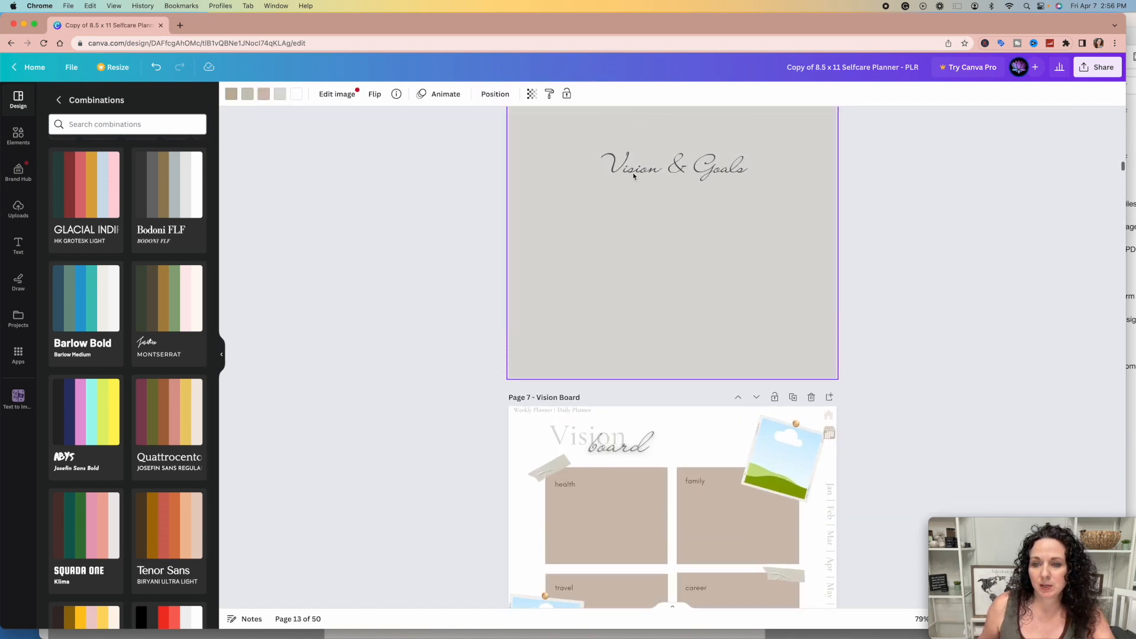
scroll(633, 176, "up", 20)
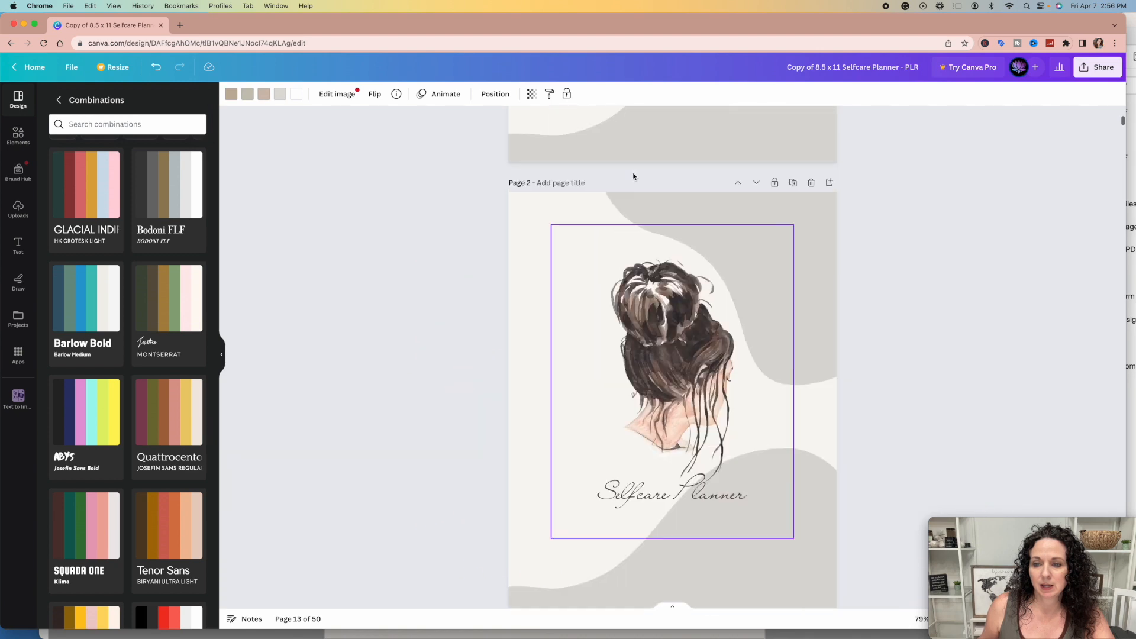
scroll(632, 176, "down", 20)
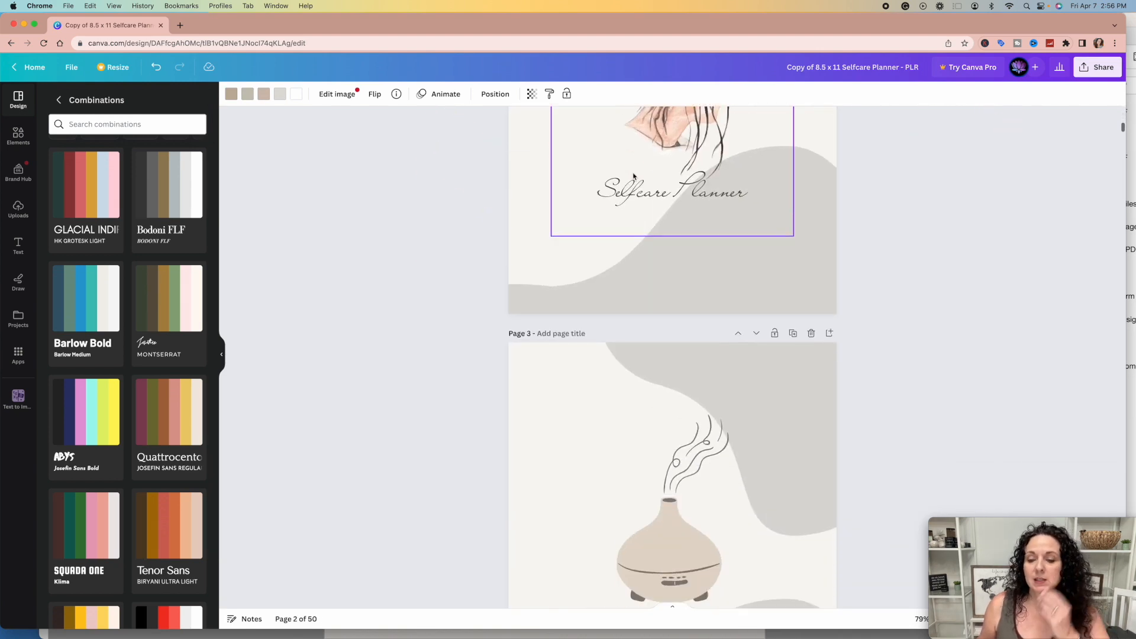
scroll(632, 175, "down", 10)
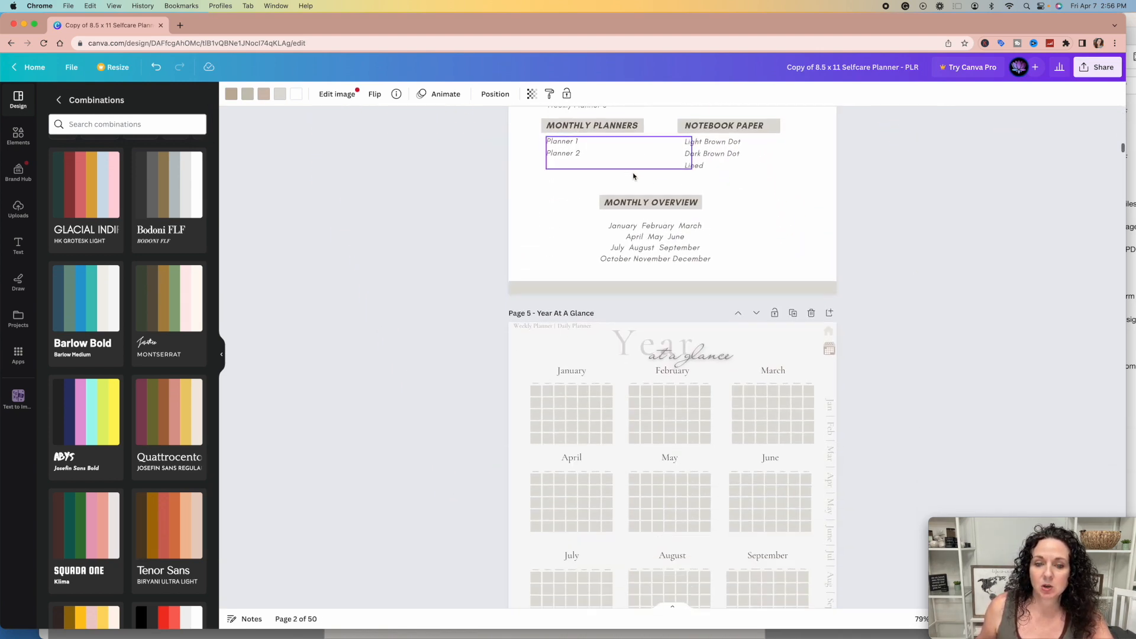
left_click(533, 246)
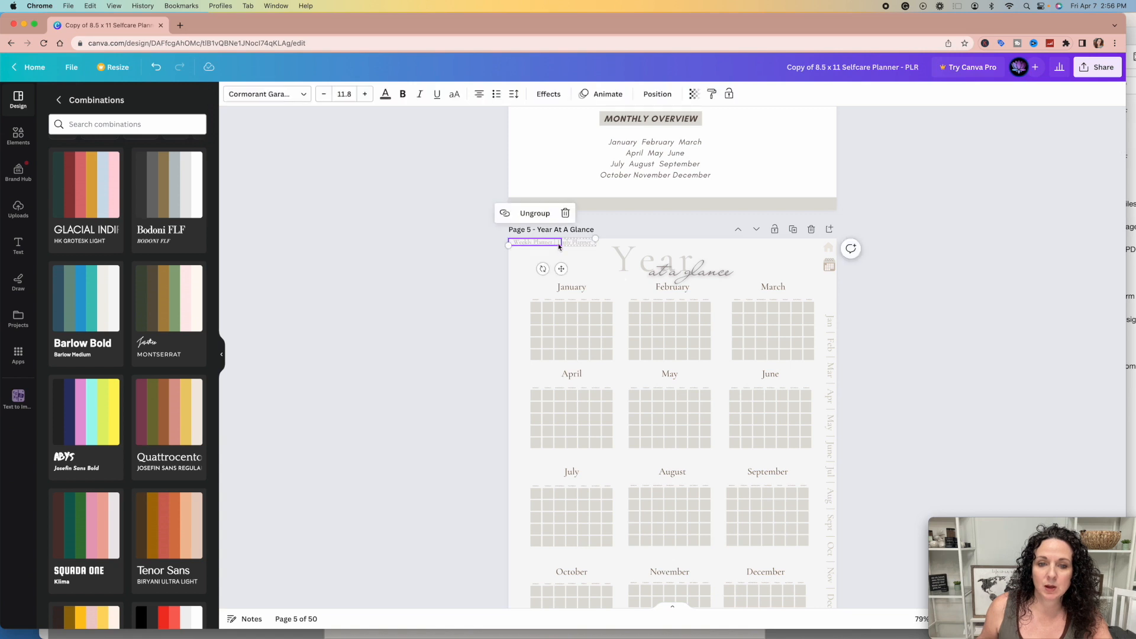
right_click(579, 247)
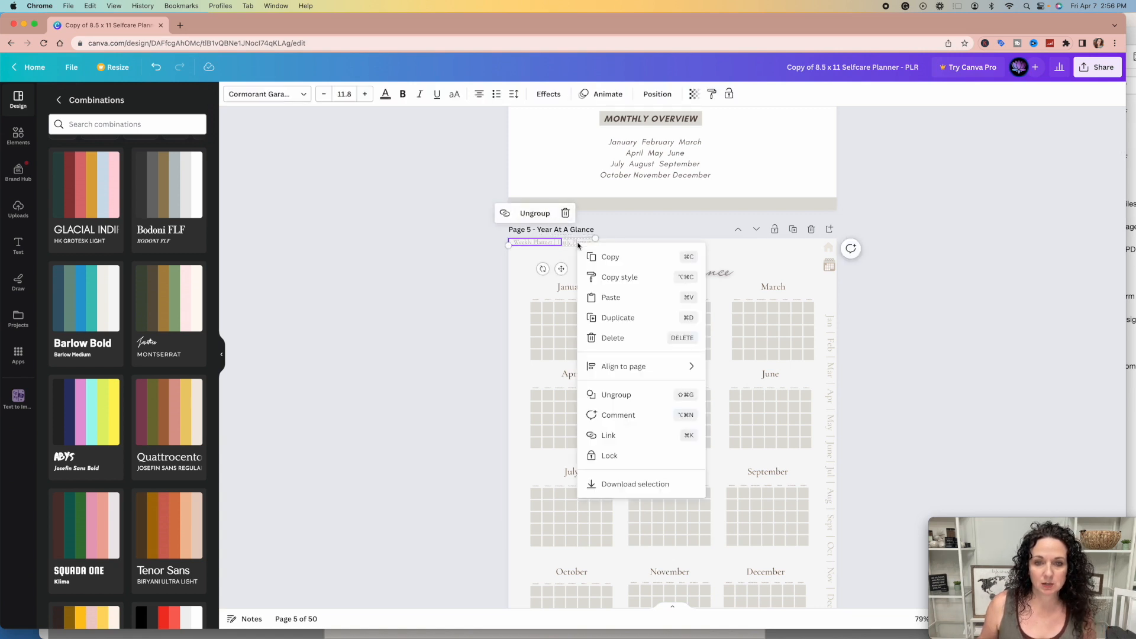
left_click(605, 458)
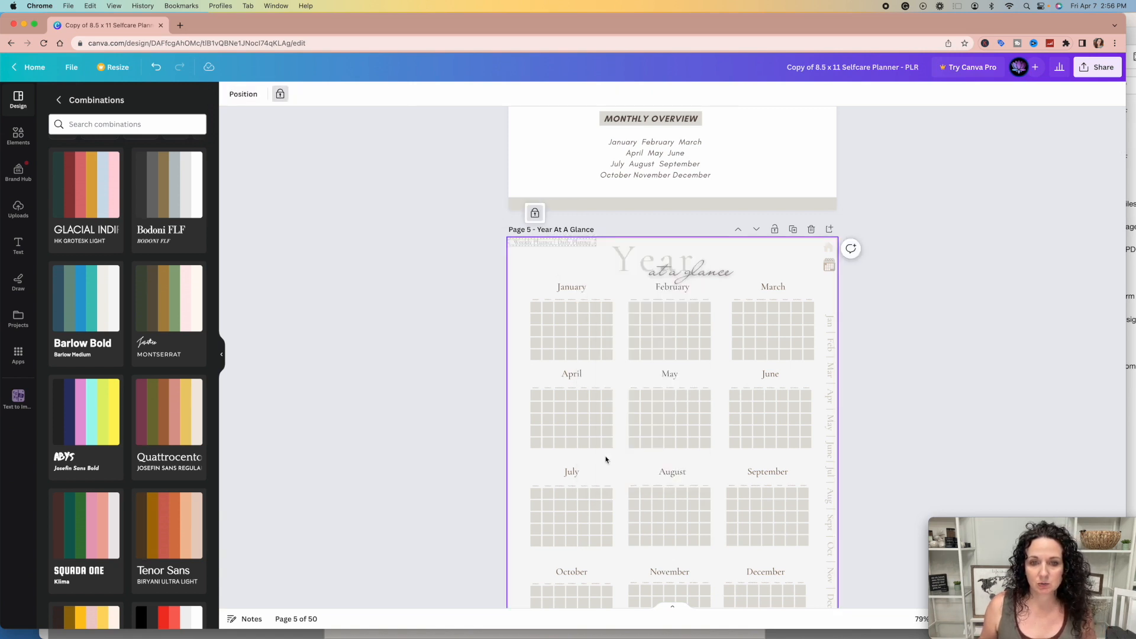
Ungroup the side navigation on the Year At A Glance page, then group only its two month link texts and lock them.
left_click(832, 338)
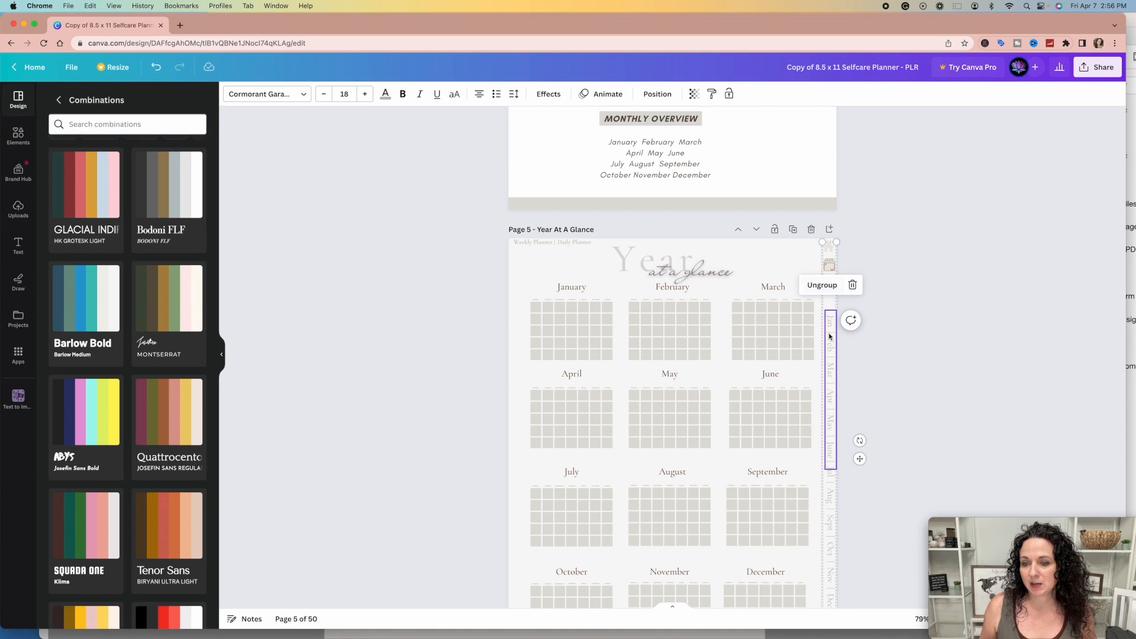
scroll(827, 442, "down", 2)
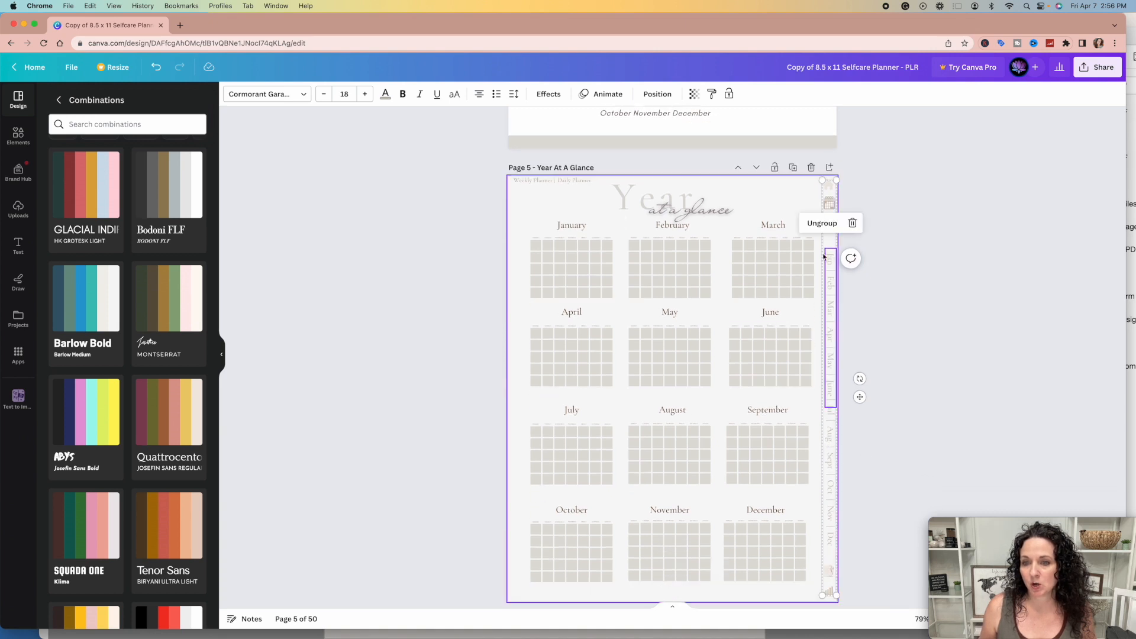
left_click(822, 223)
left_click(830, 284)
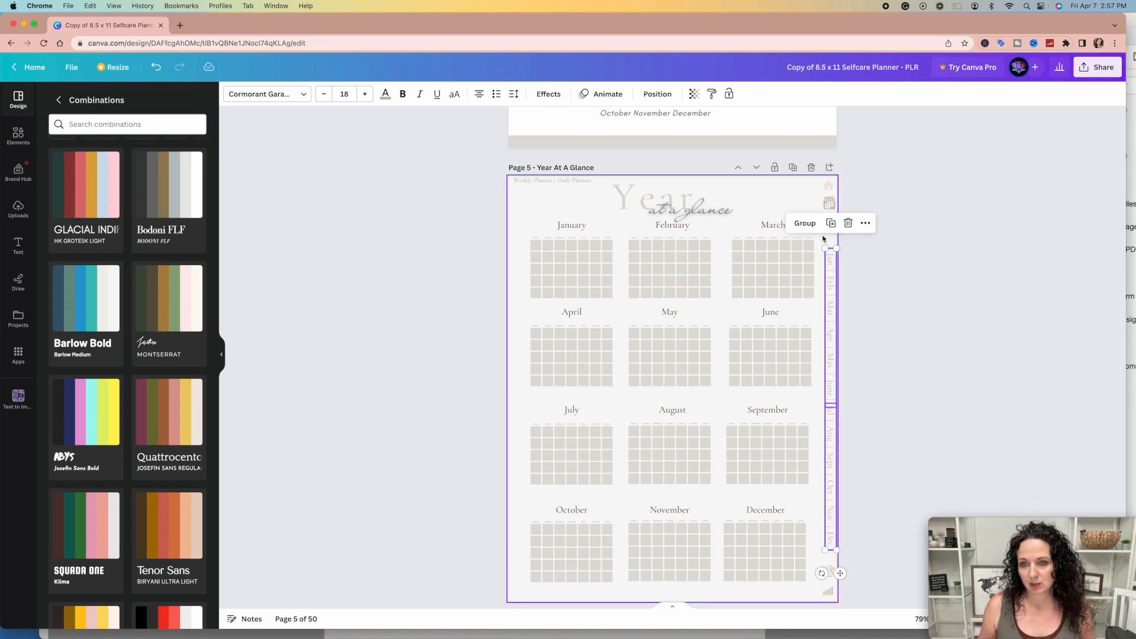
left_click(805, 223)
left_click(869, 223)
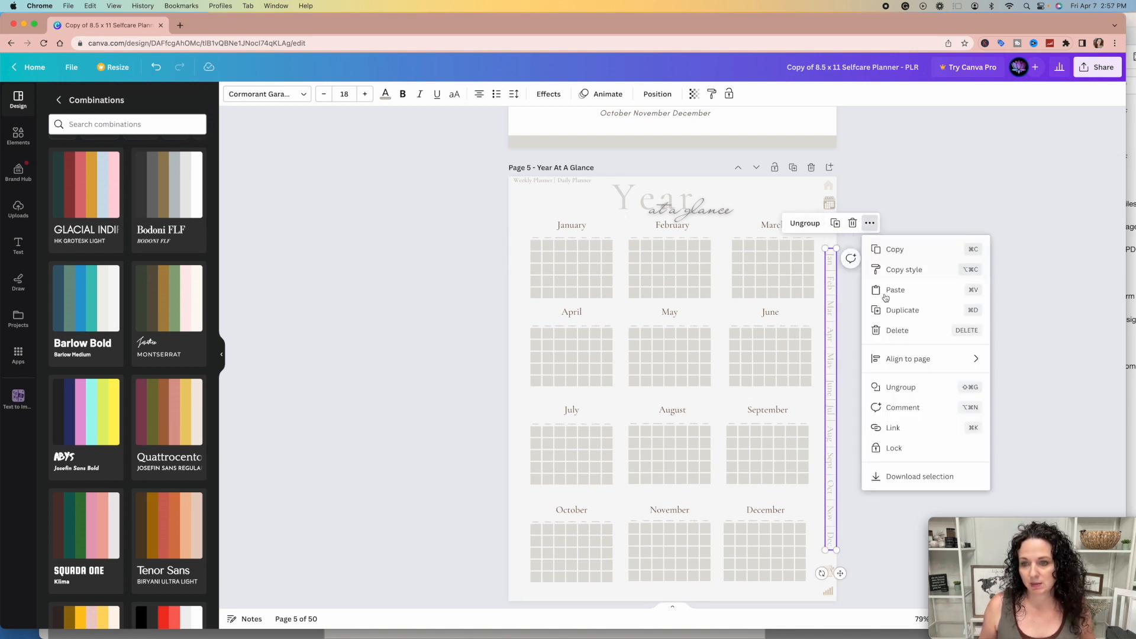
left_click(893, 448)
Review the side month links and layouts on the Year At A Glance, Vision Board and Morning/Evening Routine pages.
scroll(756, 401, "down", 1)
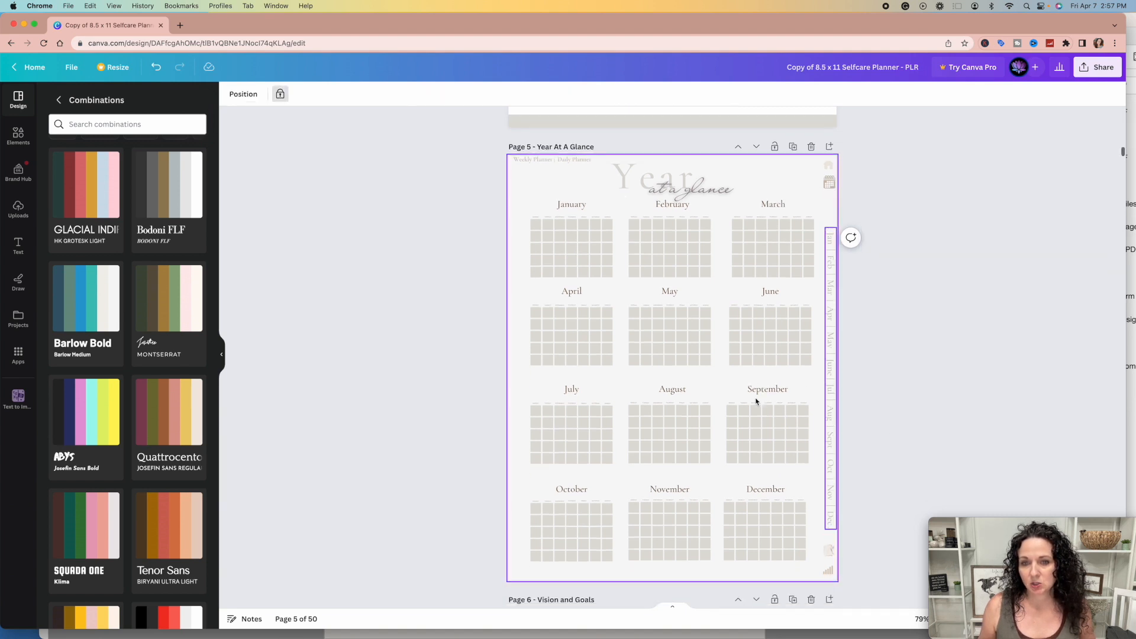
scroll(756, 401, "down", 1)
scroll(756, 401, "up", 2)
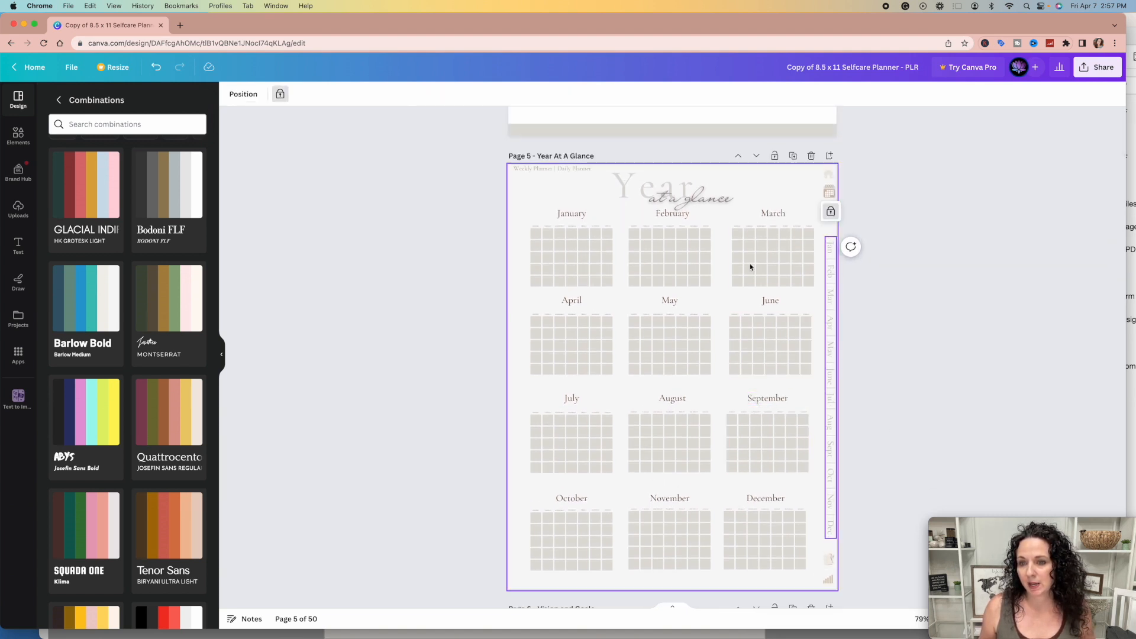
scroll(807, 373, "down", 3)
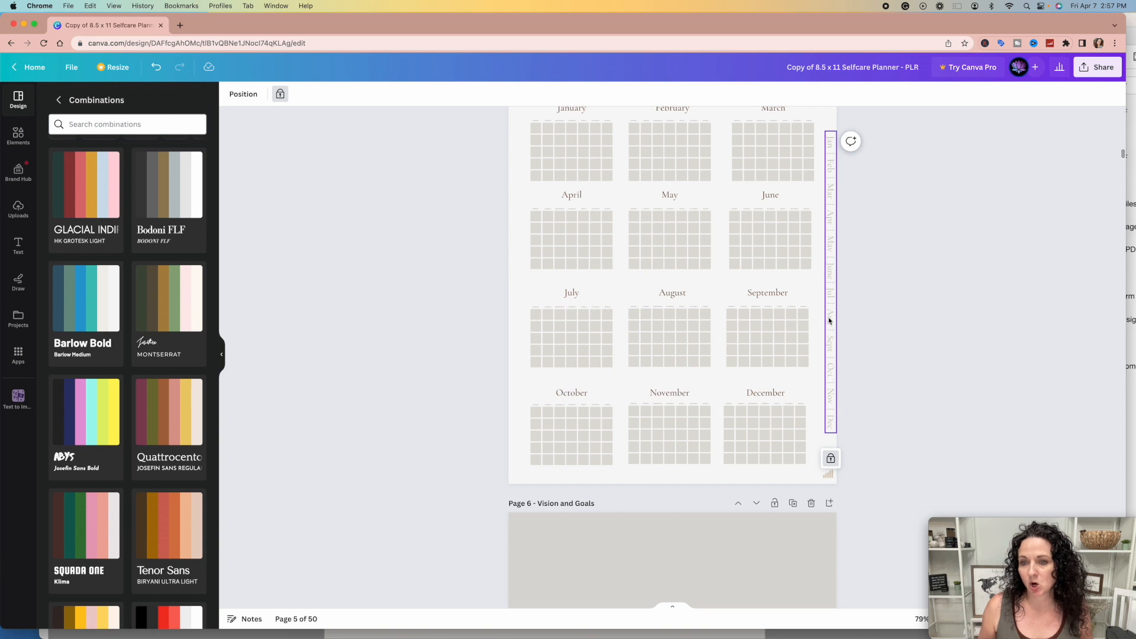
scroll(829, 366, "down", 12)
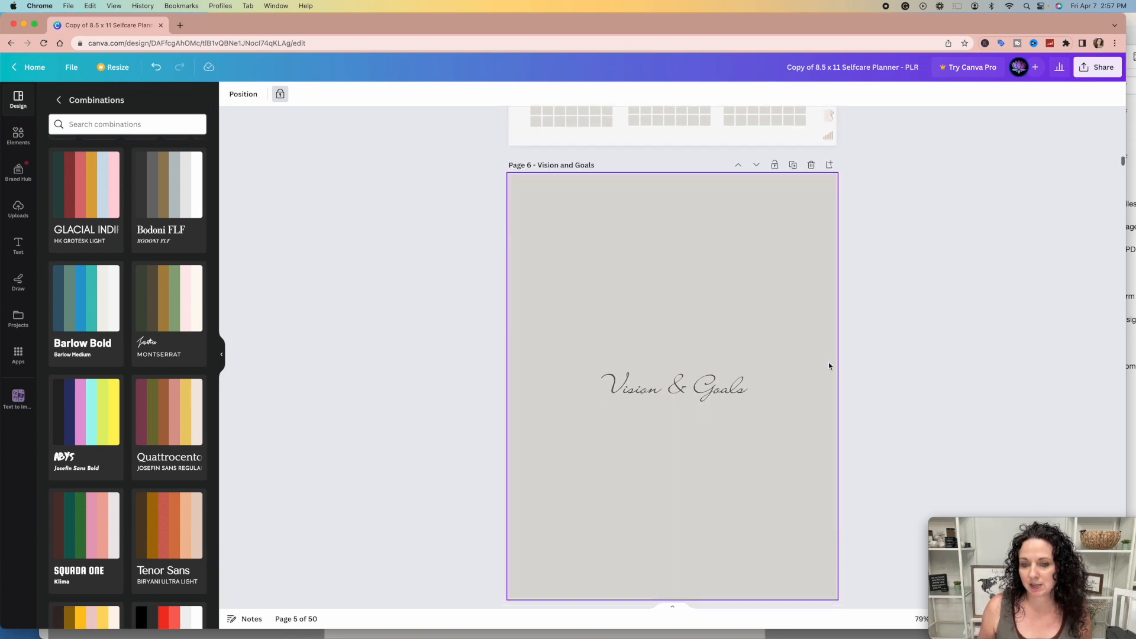
scroll(828, 366, "down", 1)
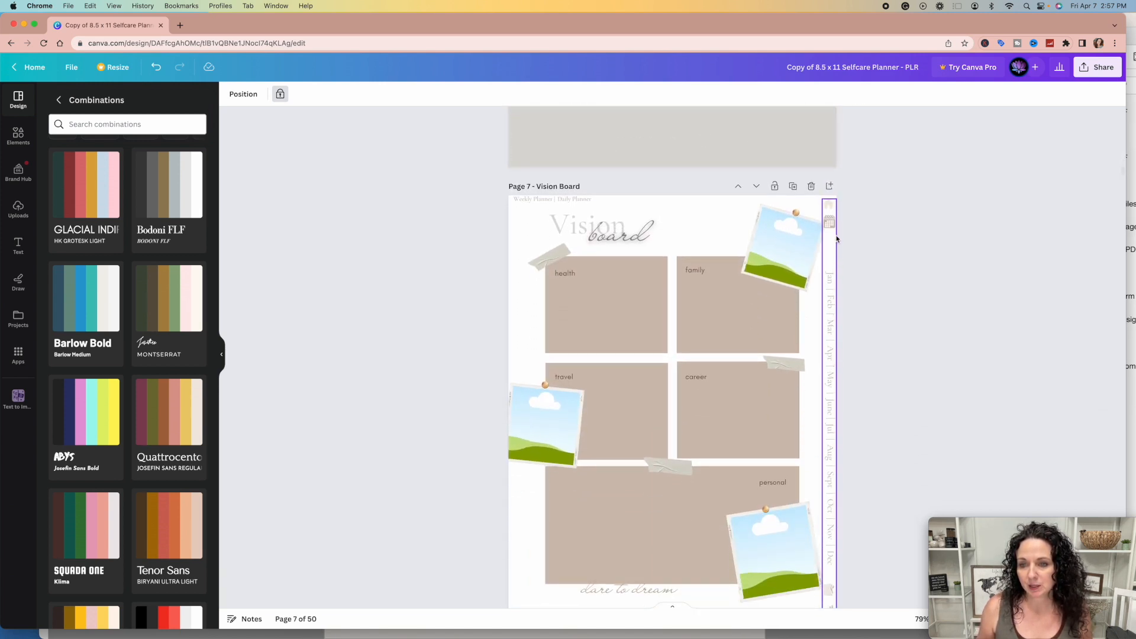
scroll(829, 332, "down", 5)
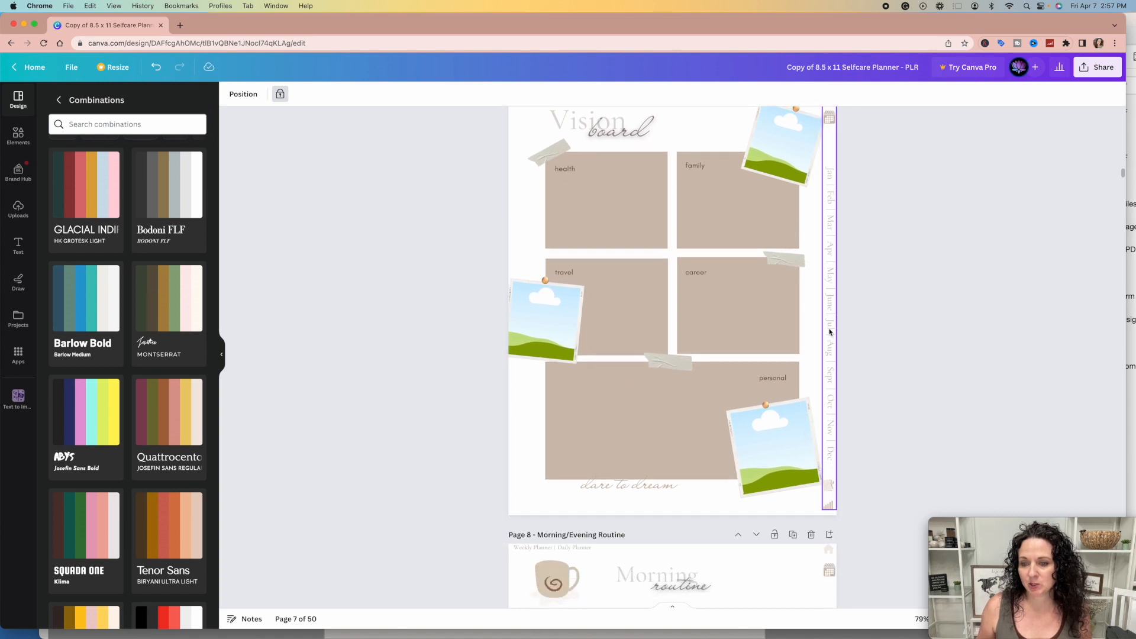
scroll(826, 438, "down", 9)
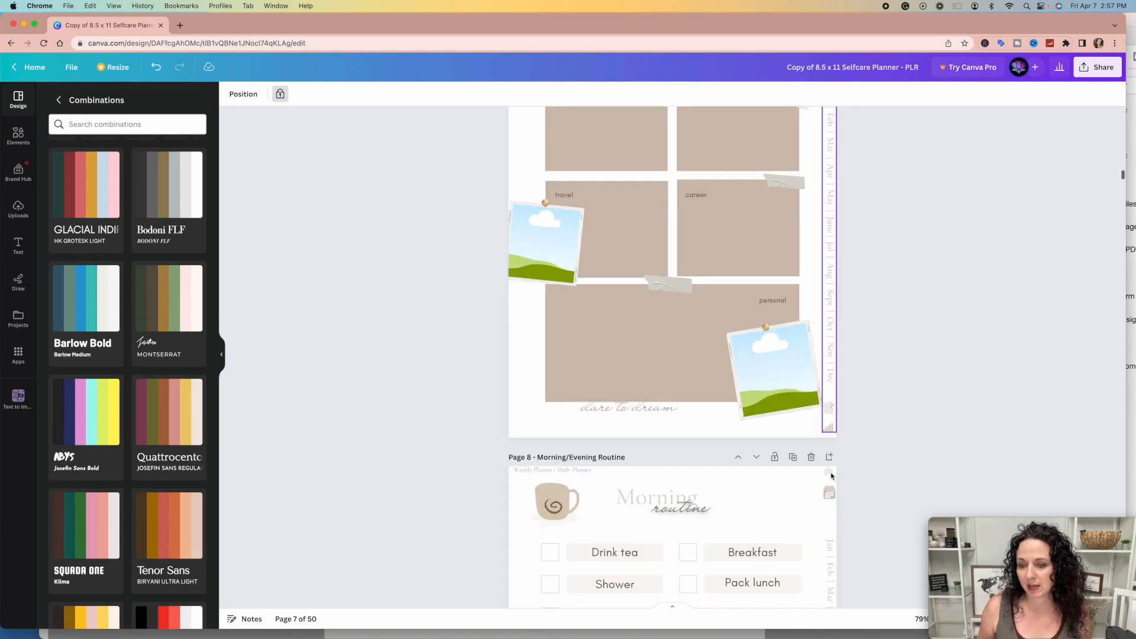
scroll(831, 476, "down", 10)
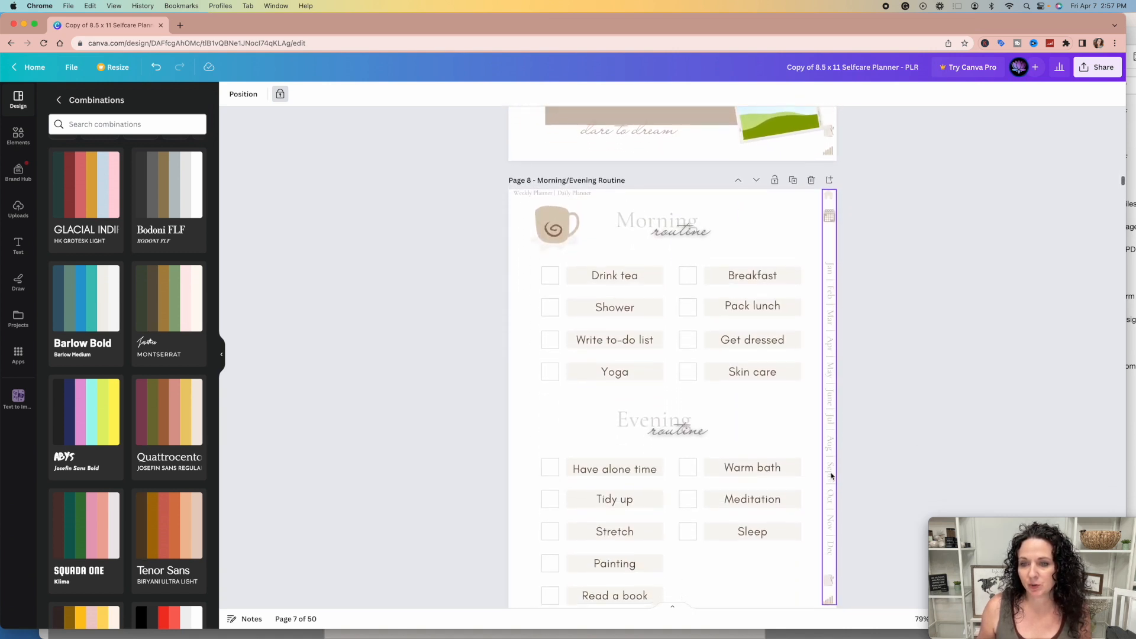
scroll(831, 477, "up", 4)
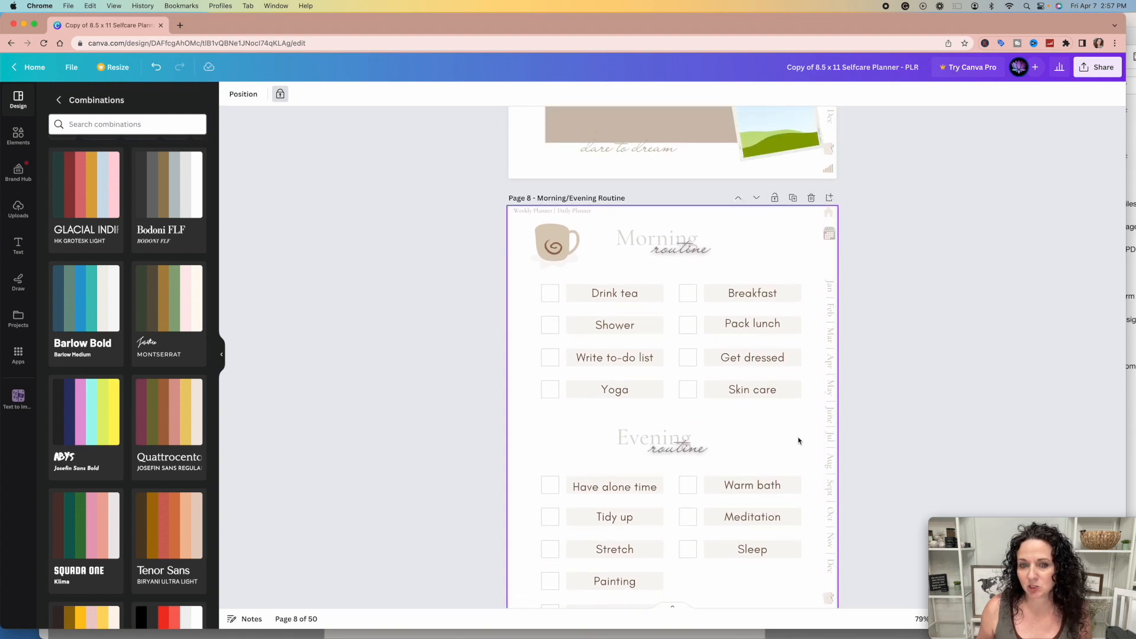
scroll(633, 381, "down", 9)
scroll(647, 299, "up", 18)
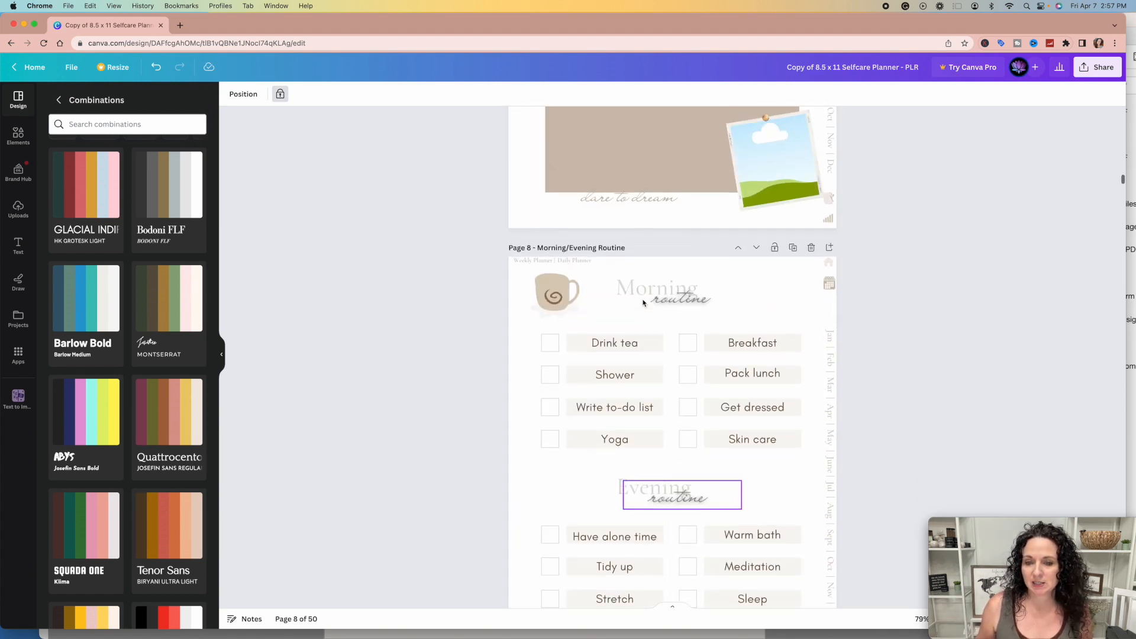
scroll(671, 415, "down", 3)
scroll(673, 438, "up", 8)
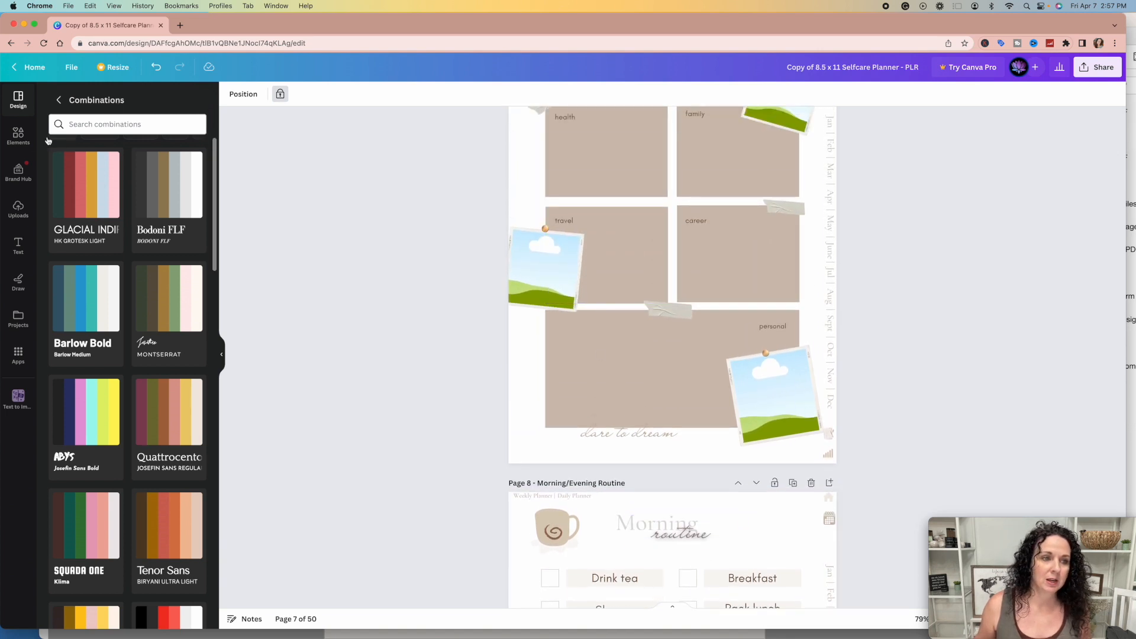
Fill the Vision Board's photo frames beside family and personal with the recently used black-and-white hands photo and green dumbbell photo.
left_click(17, 135)
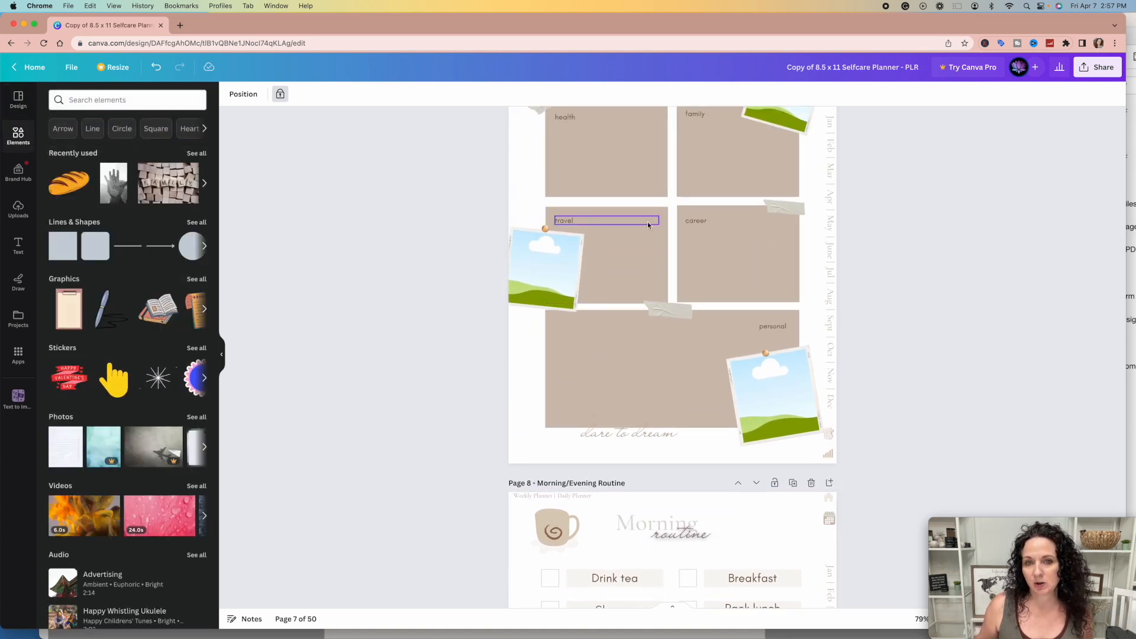
scroll(647, 221, "up", 3)
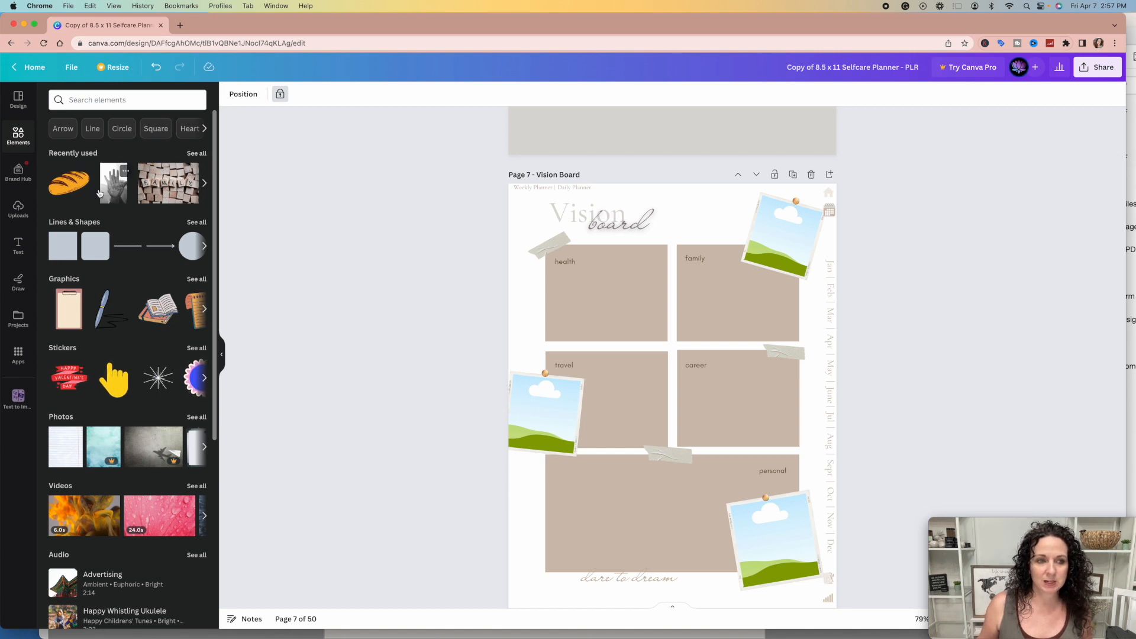
left_click_drag(117, 191, 761, 223)
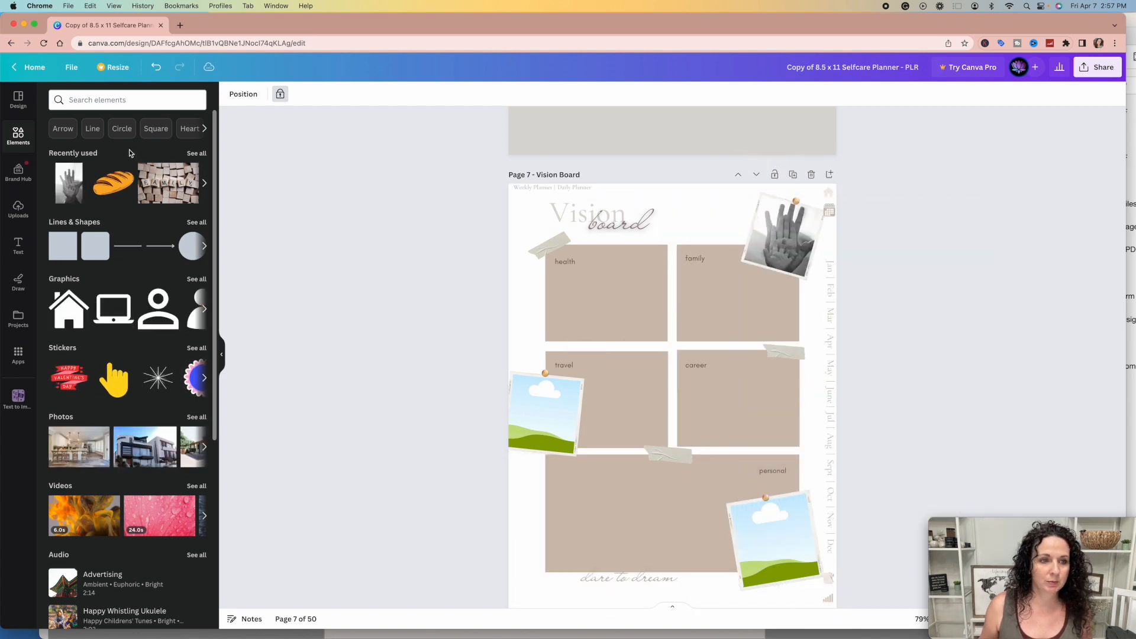
left_click(196, 153)
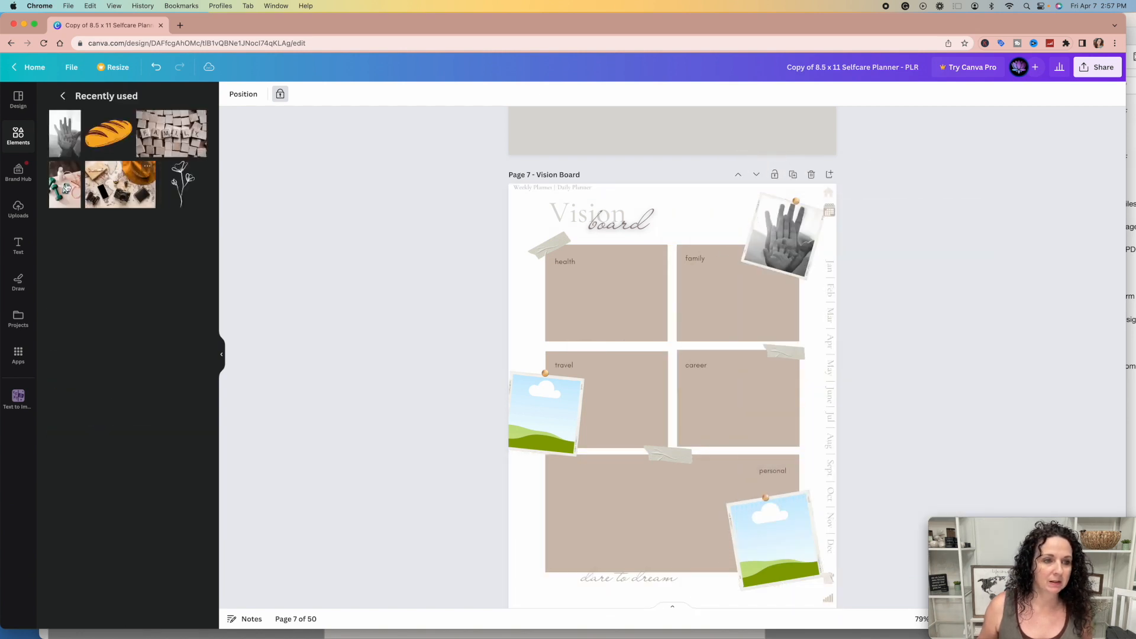
left_click_drag(63, 187, 744, 520)
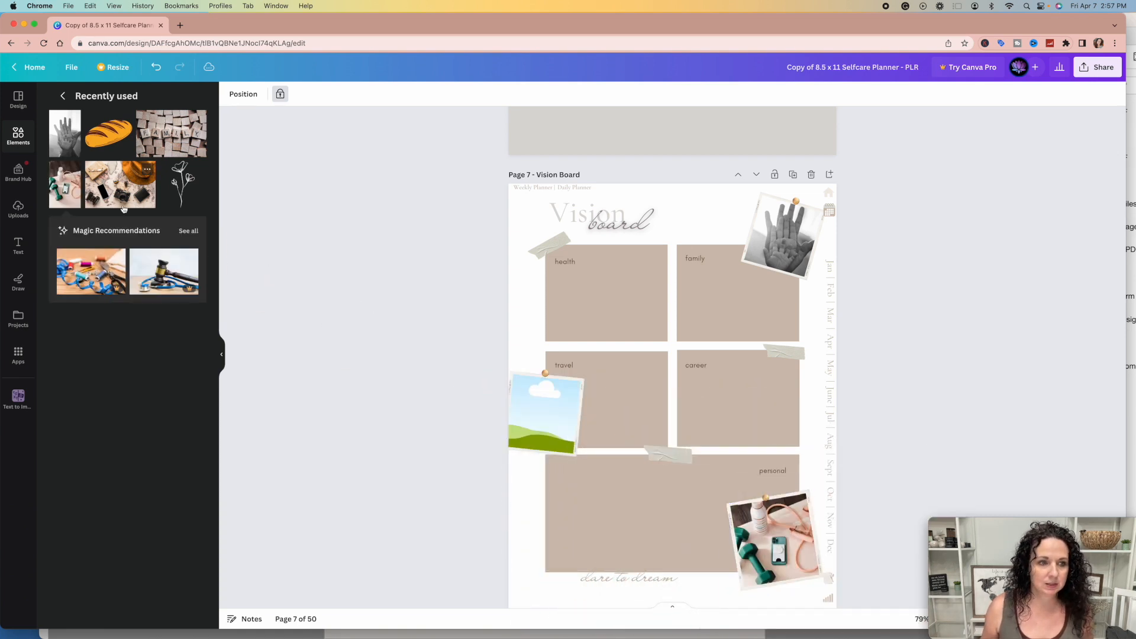
Fill the Vision Board's photo frame beside travel with the recently used camera and hat flat-lay photo.
left_click_drag(113, 186, 519, 403)
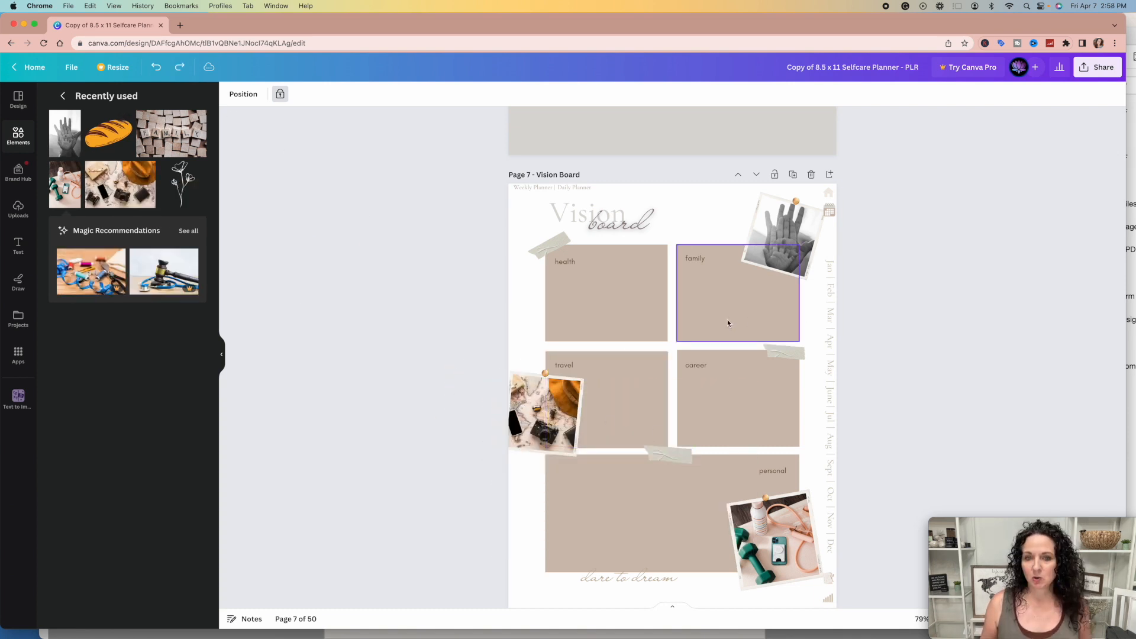
scroll(744, 308, "down", 3)
scroll(745, 312, "down", 10)
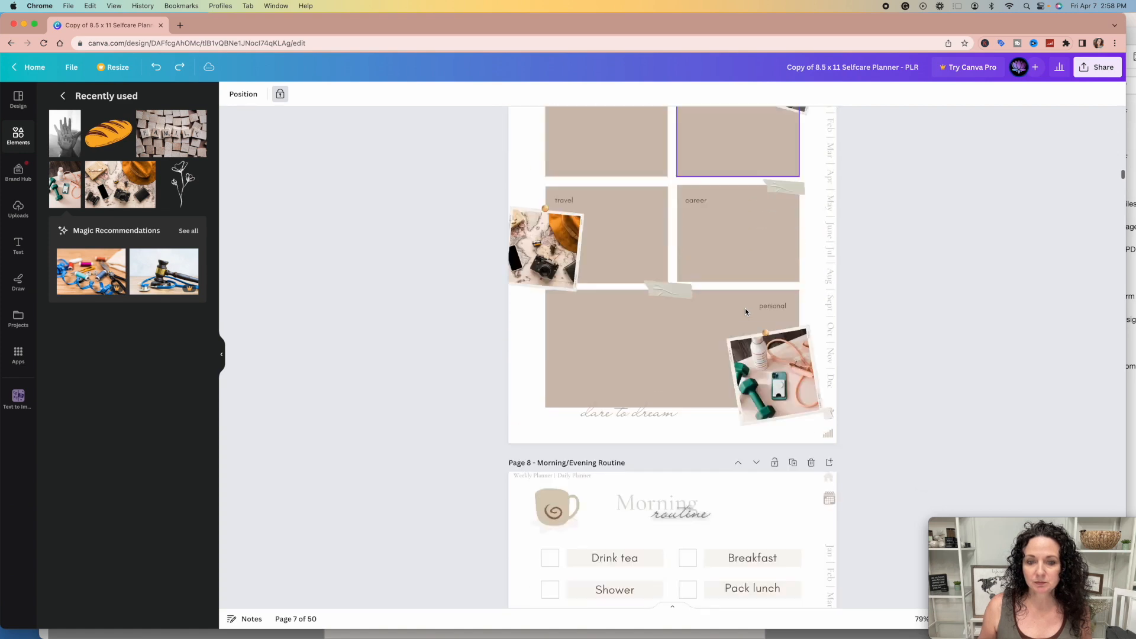
scroll(745, 312, "down", 3)
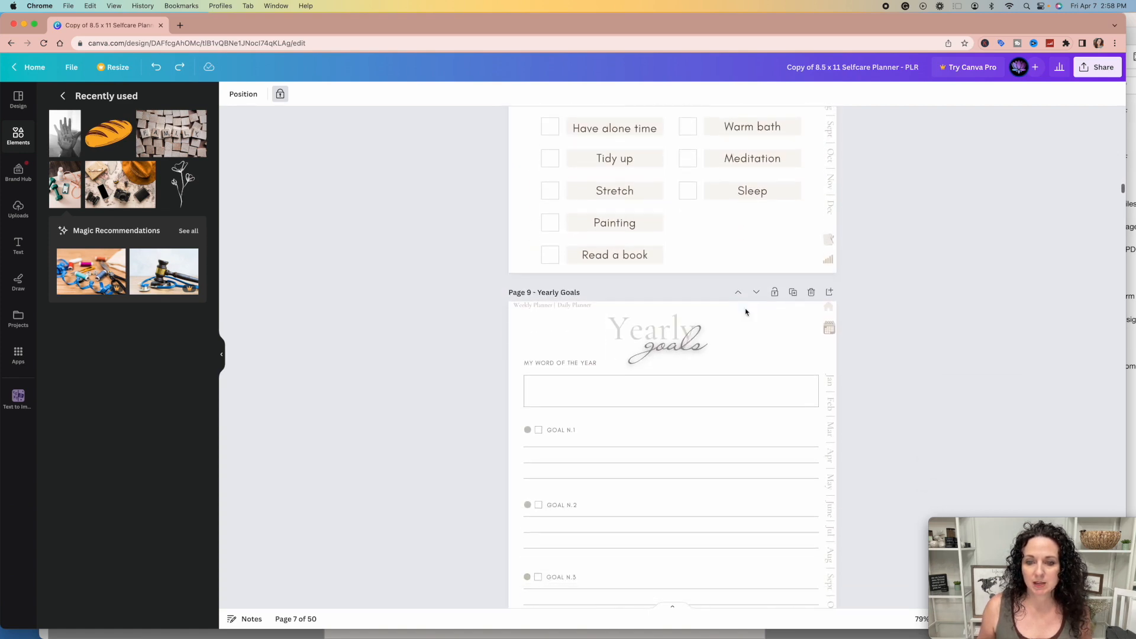
scroll(746, 305, "up", 6)
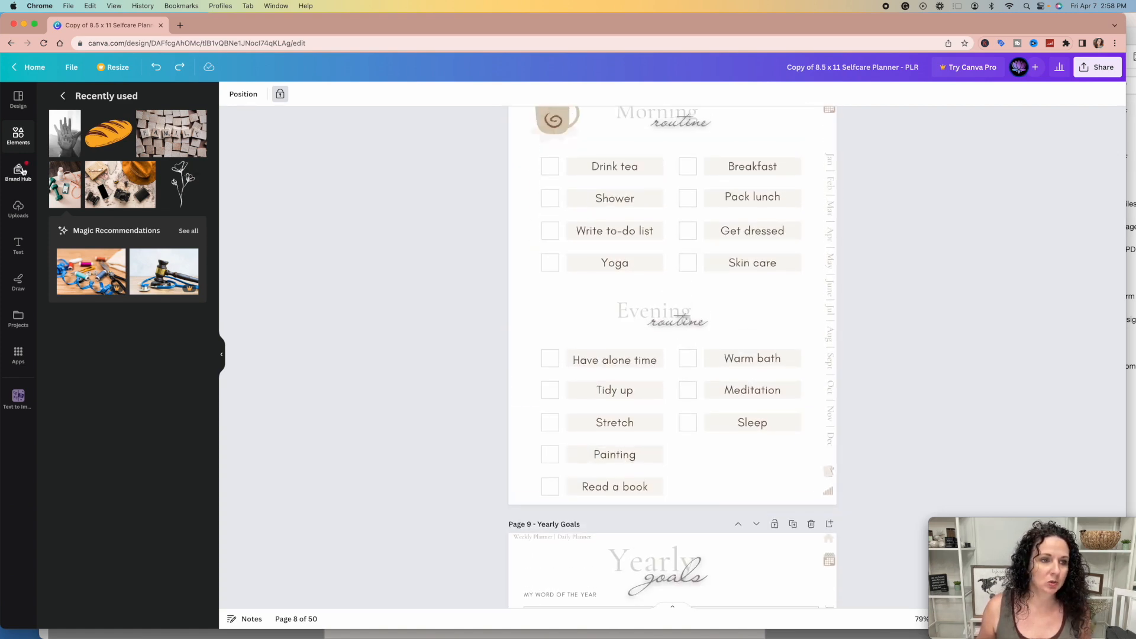
Apply the slate blue, orange, coral and light blue color palette to the Morning/Evening Routine page and all other pages.
left_click(18, 106)
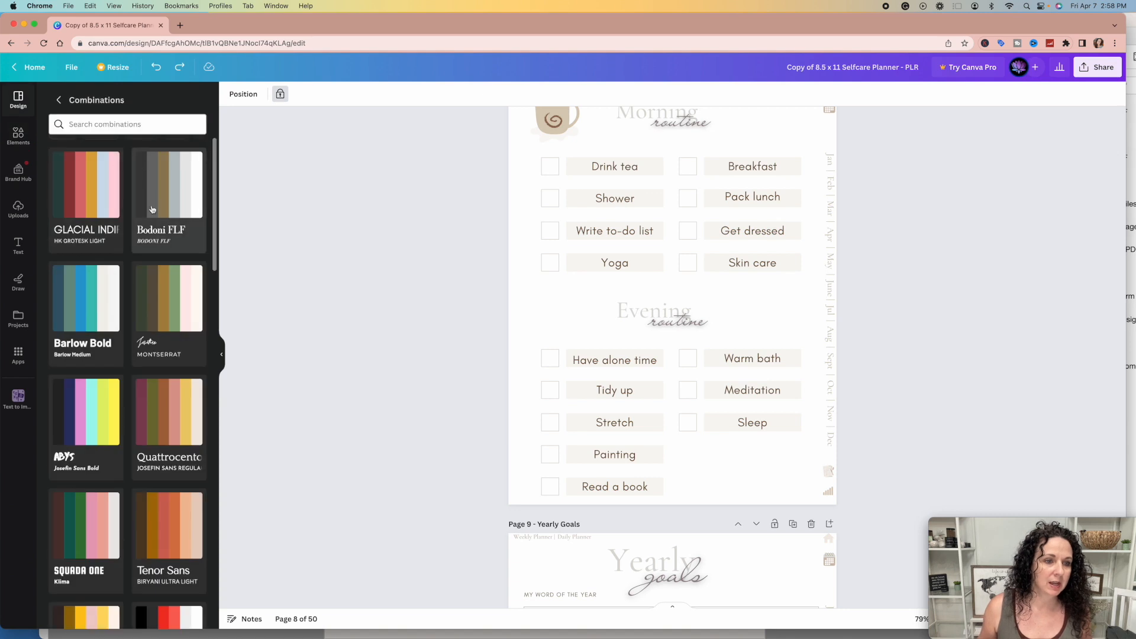
left_click(59, 99)
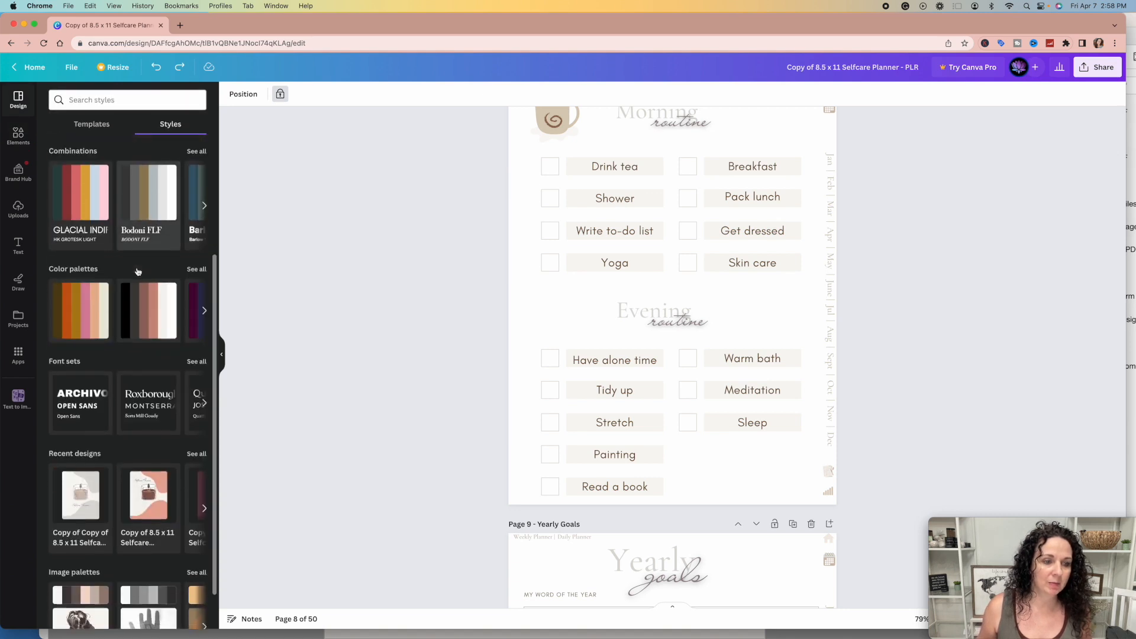
scroll(137, 272, "down", 2)
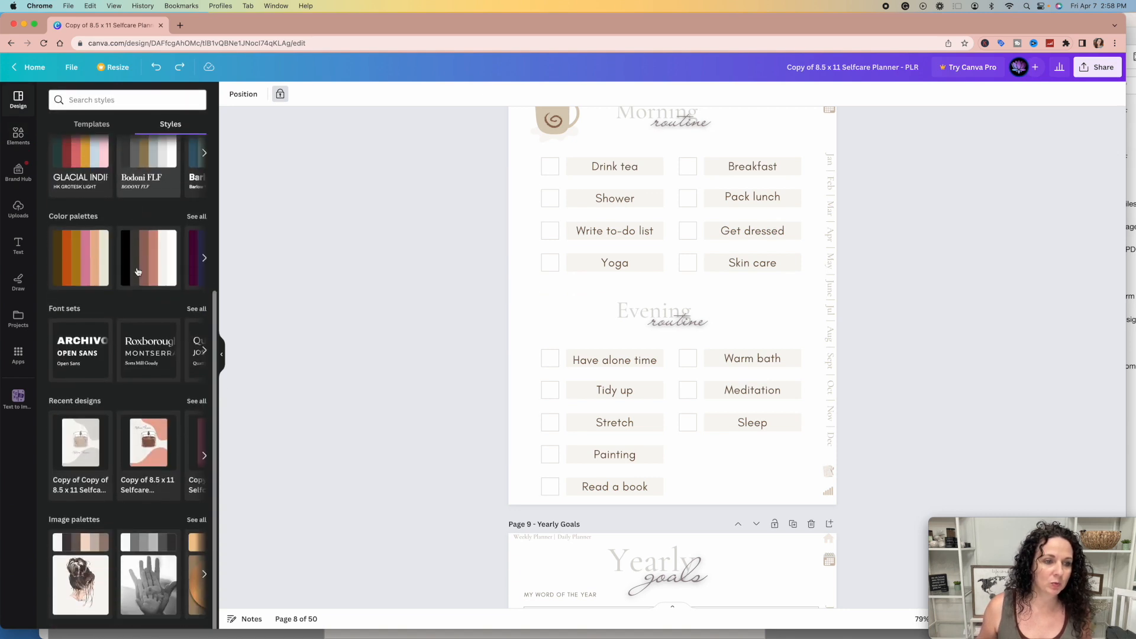
left_click(195, 217)
scroll(134, 322, "down", 5)
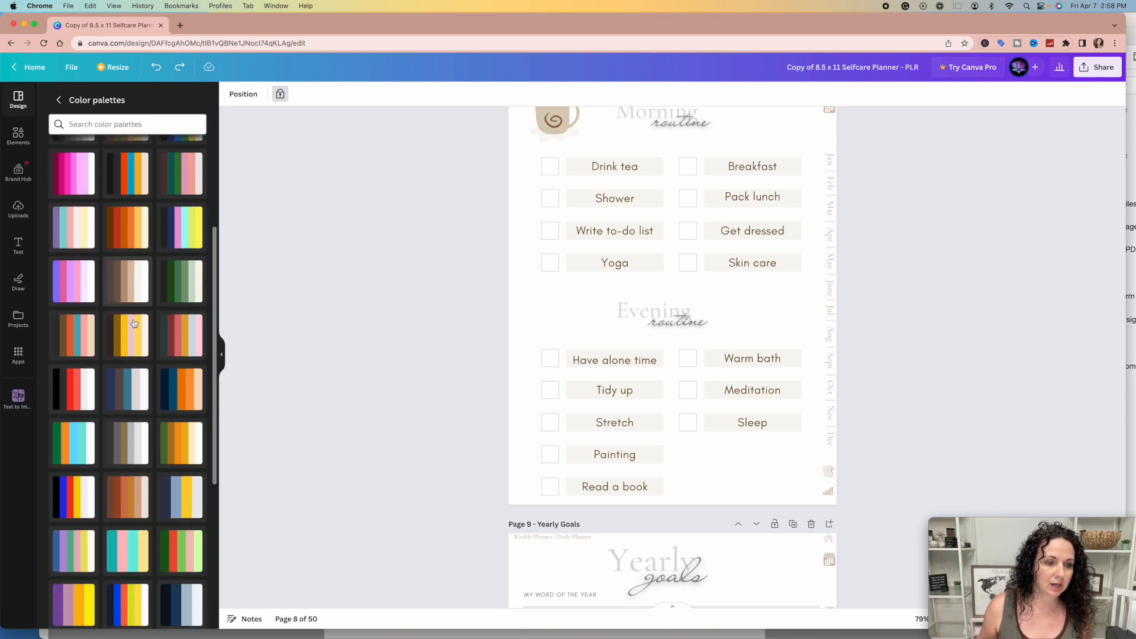
scroll(134, 322, "down", 5)
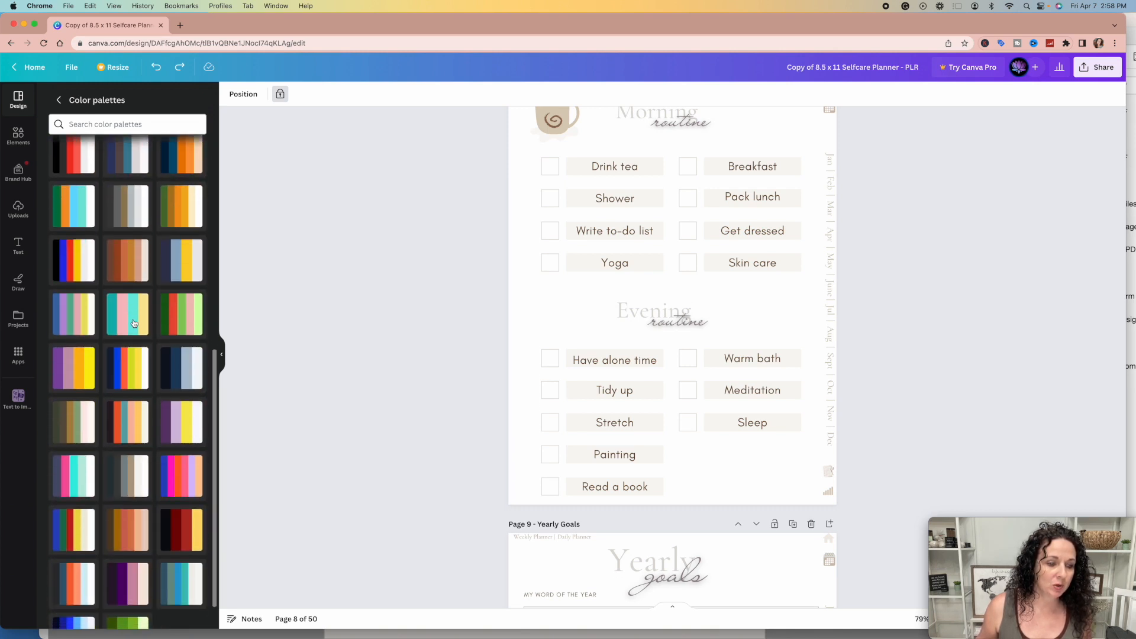
scroll(184, 489, "down", 2)
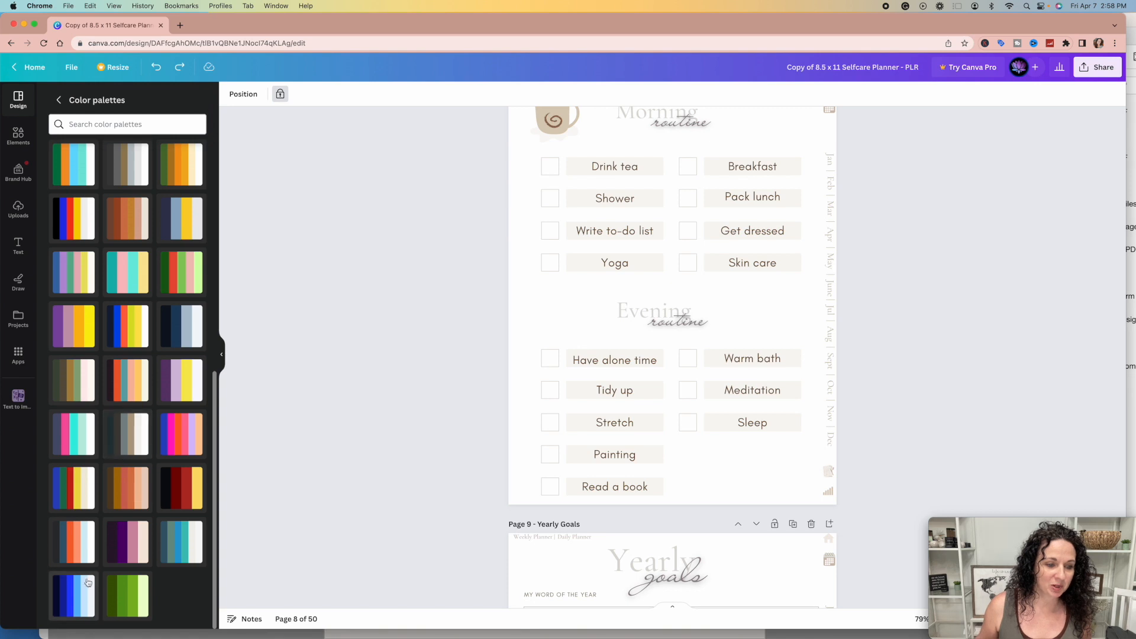
left_click(74, 548)
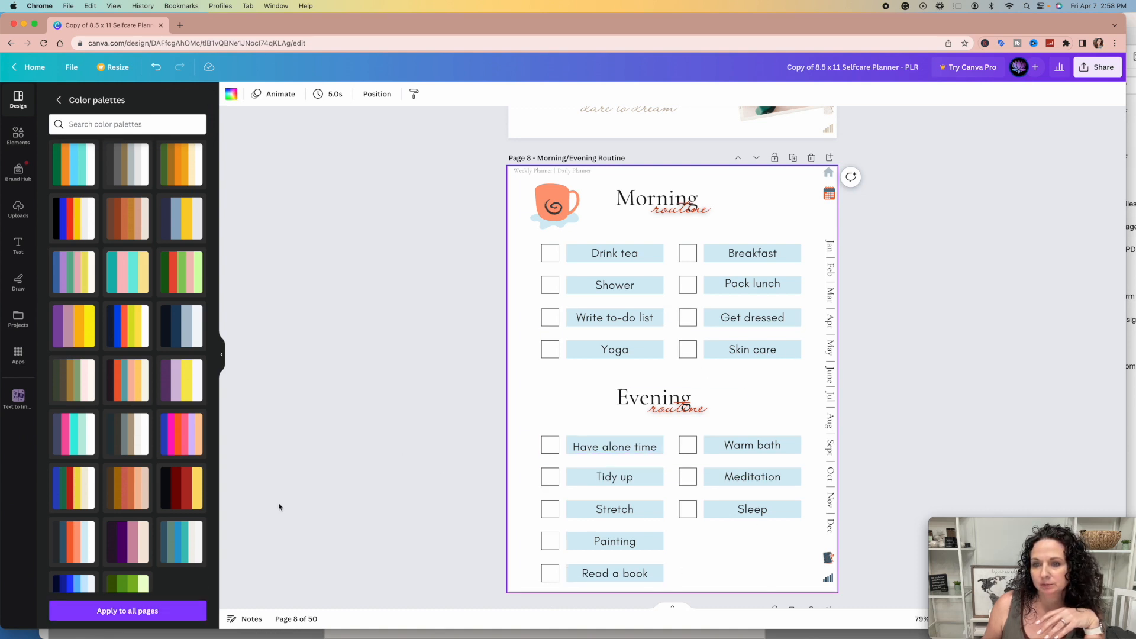
left_click(143, 616)
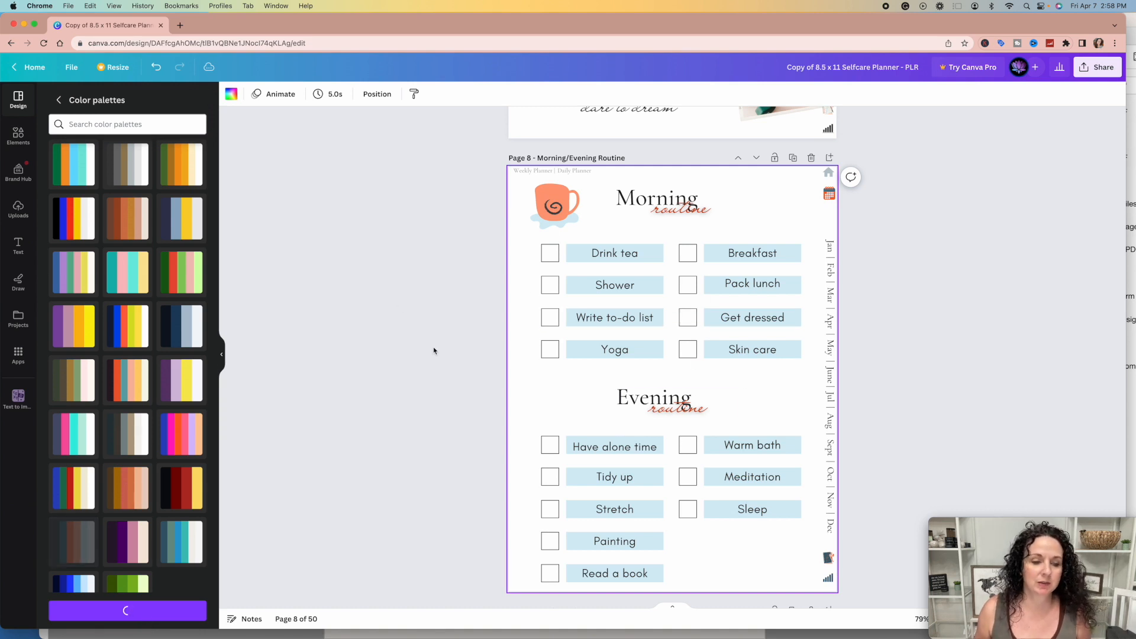
Review the recolored pages from the Morning/Evening Routine page back to the candle cover on page 1.
scroll(432, 254, "up", 10)
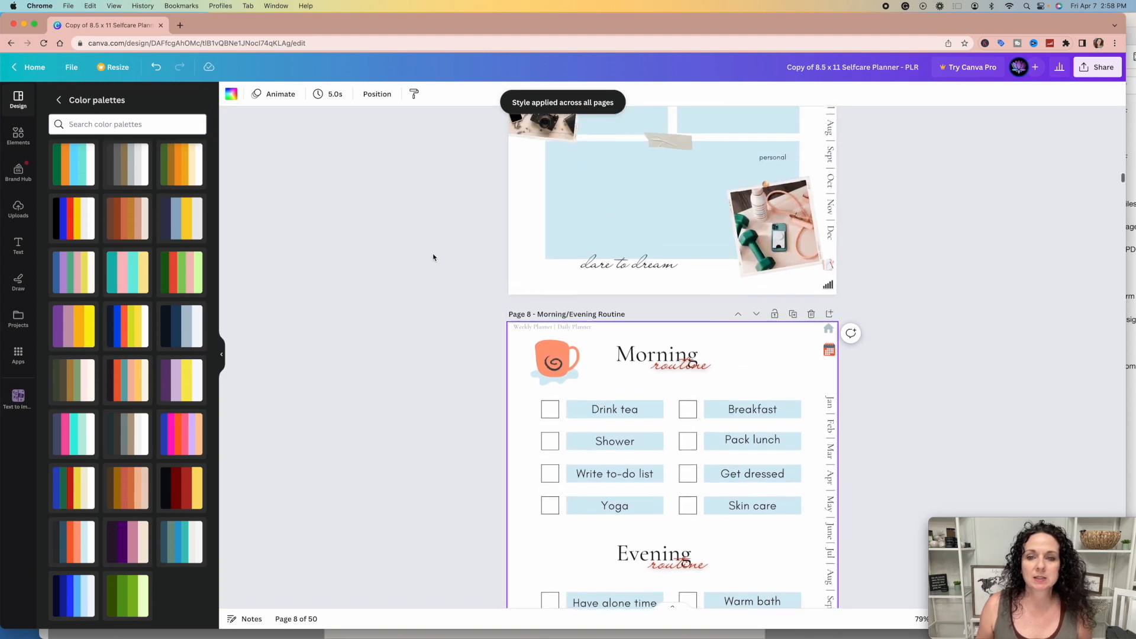
scroll(433, 255, "up", 15)
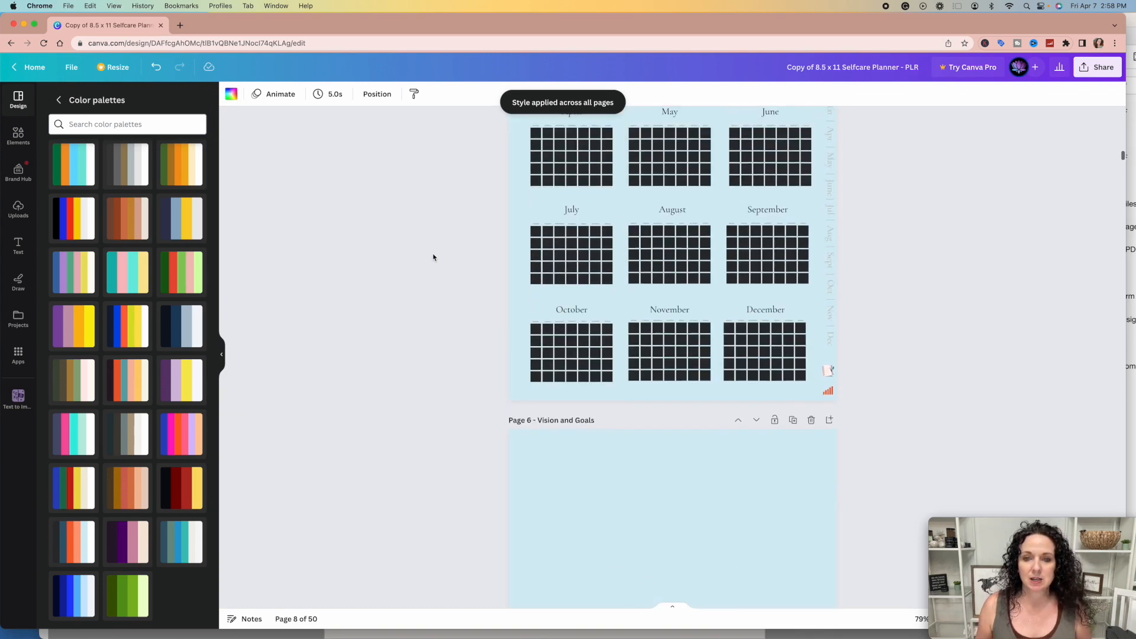
scroll(433, 257, "up", 15)
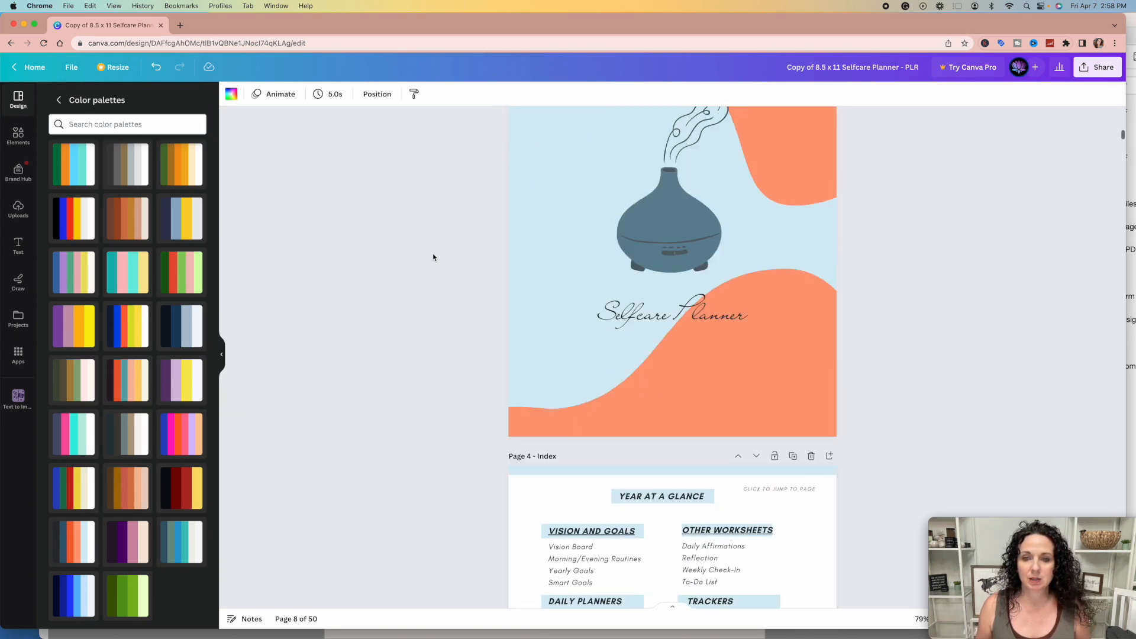
scroll(433, 258, "up", 10)
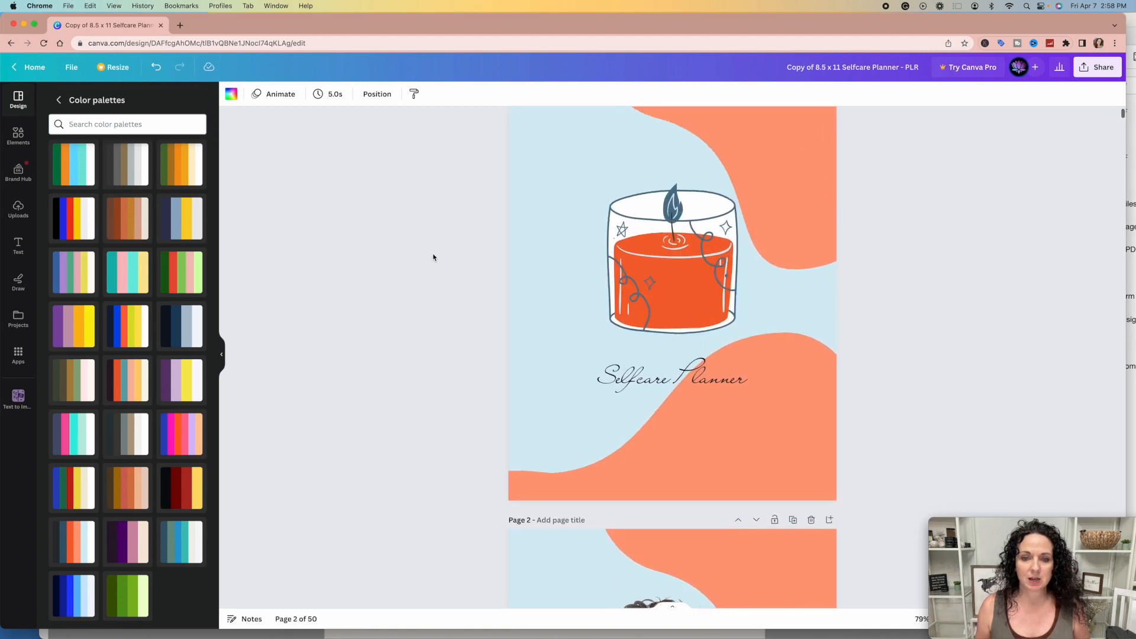
scroll(431, 245, "up", 3)
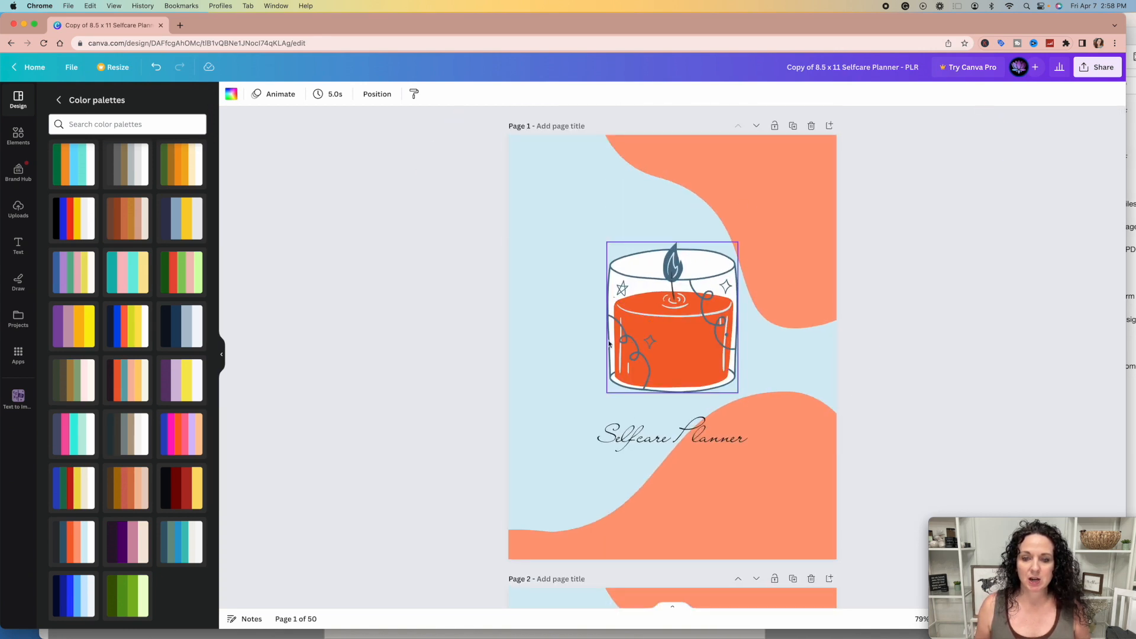
scroll(609, 344, "down", 2)
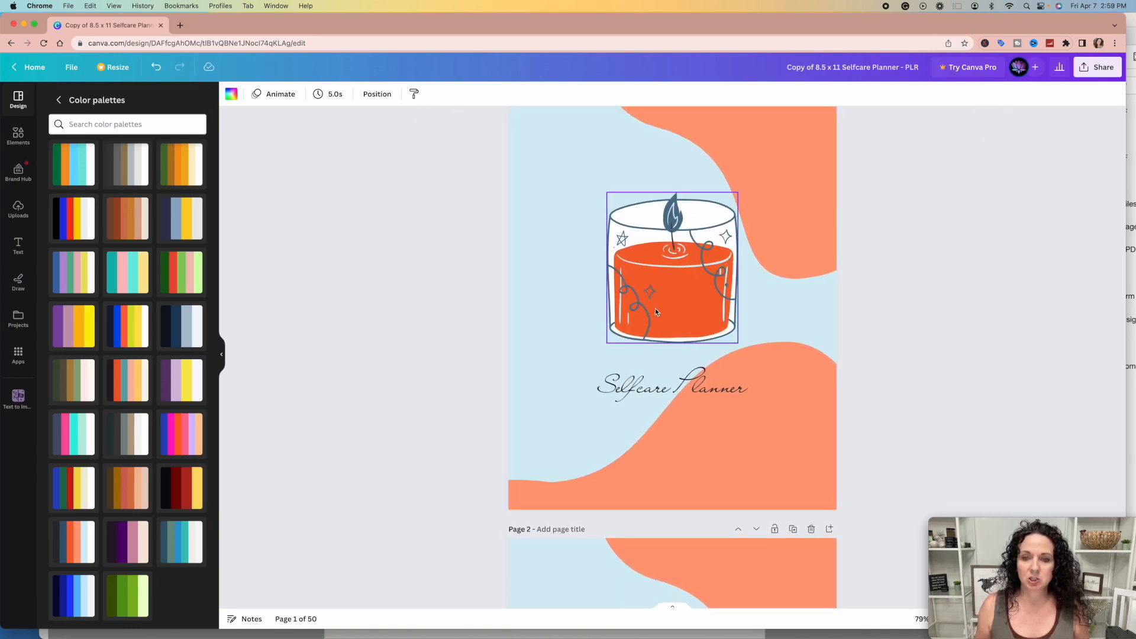
scroll(655, 312, "down", 2)
scroll(710, 145, "up", 4)
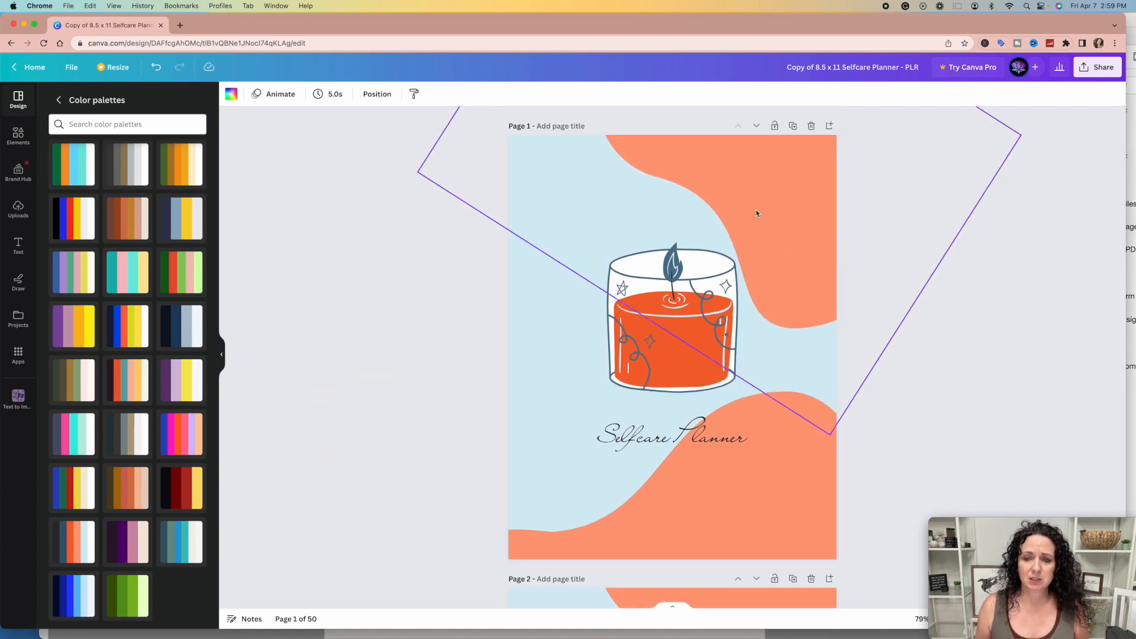
Rearrange the page 1 cover: upper coral shape into the top-left corner, candle to the top right, title slightly up and left.
left_click_drag(624, 182, 436, 152)
left_click_drag(523, 189, 499, 178)
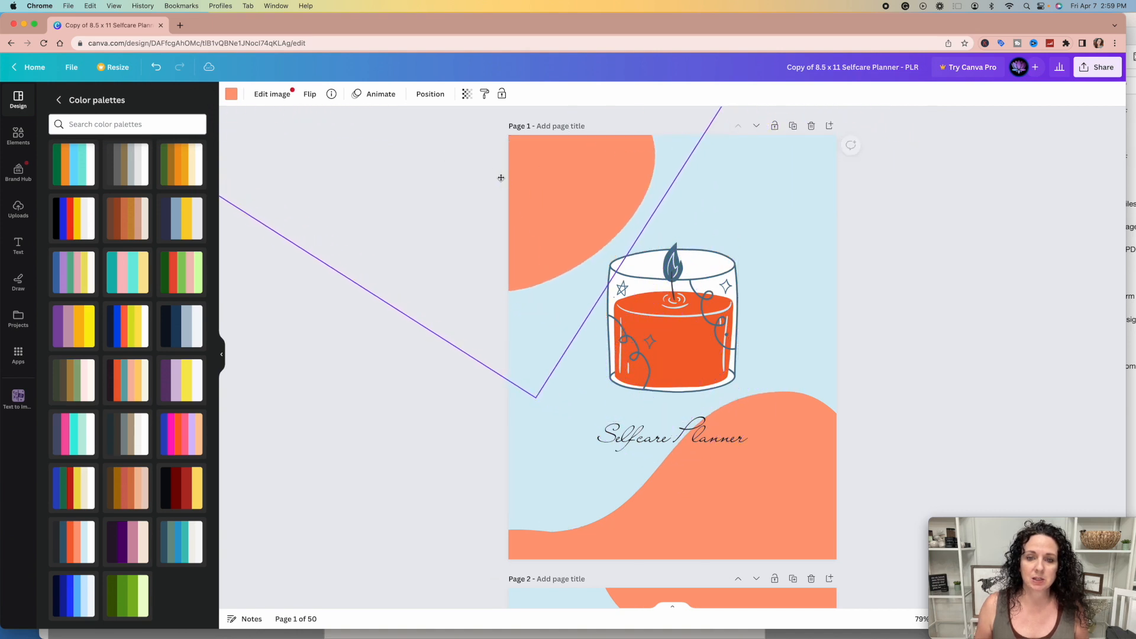
left_click_drag(685, 336, 761, 259)
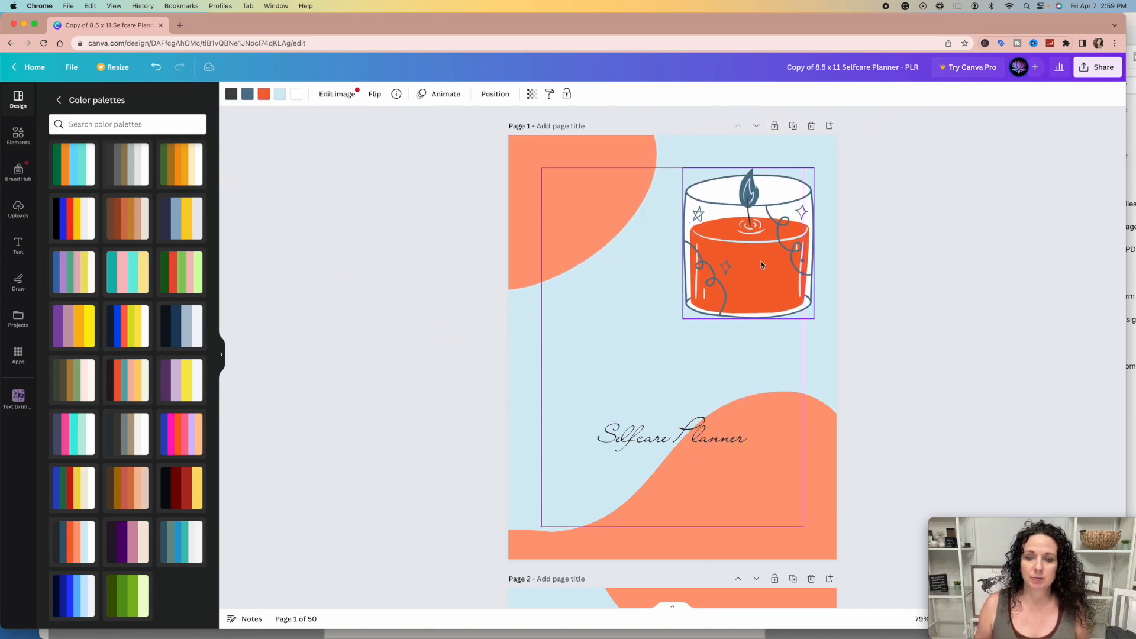
left_click_drag(694, 434, 653, 371)
Delete the candle graphic from the page 1 cover and search the elements for "self care".
left_click(737, 278)
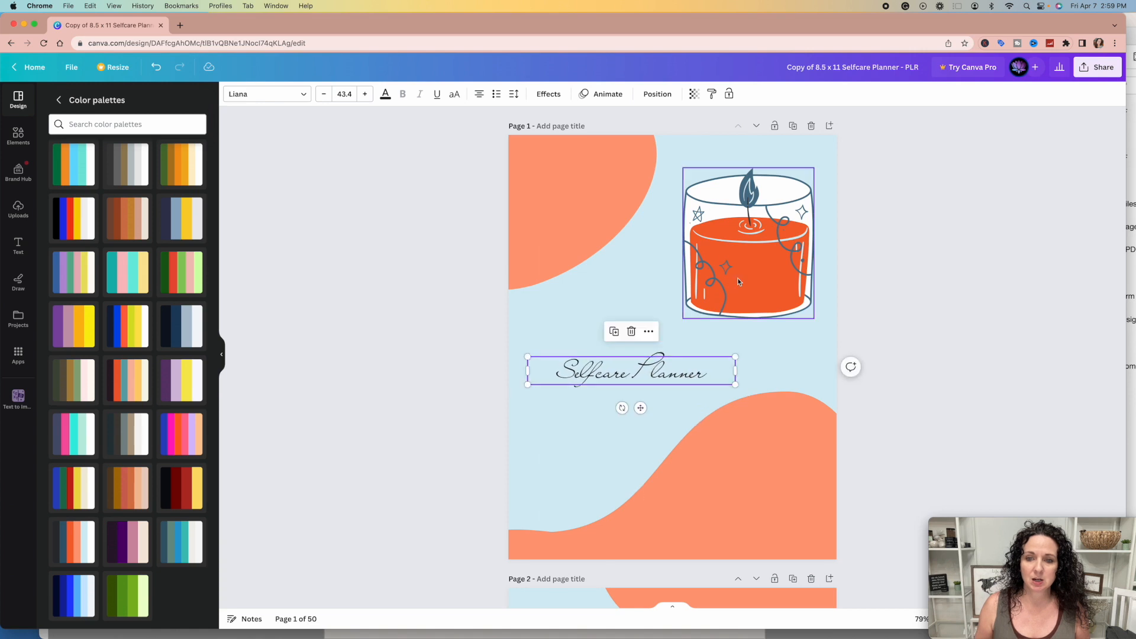
left_click(746, 142)
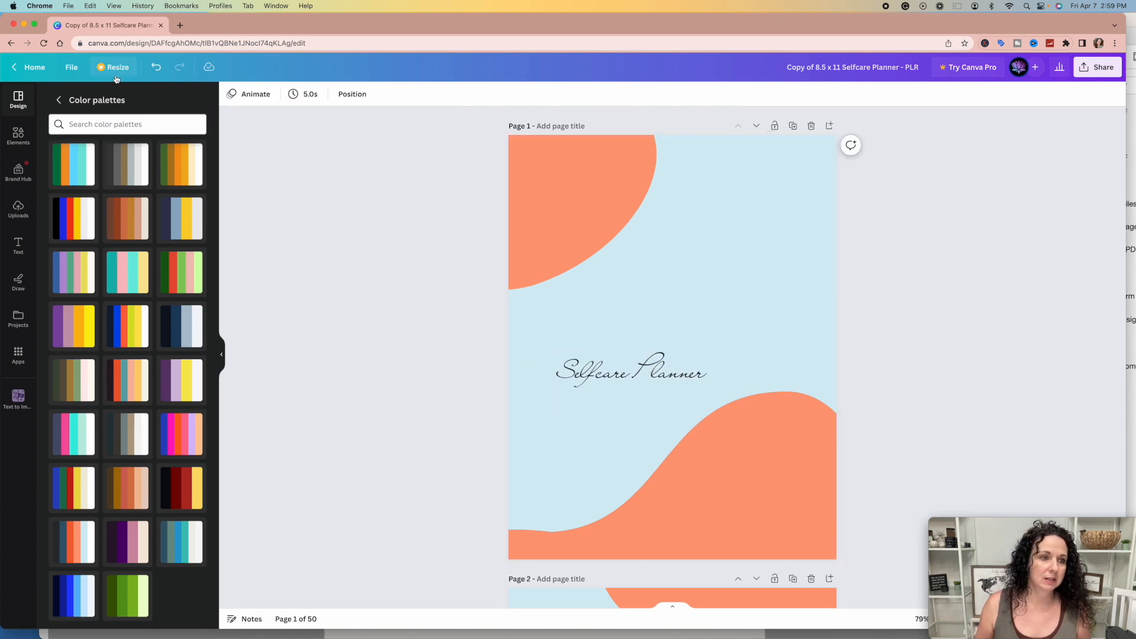
left_click(18, 135)
left_click(64, 97)
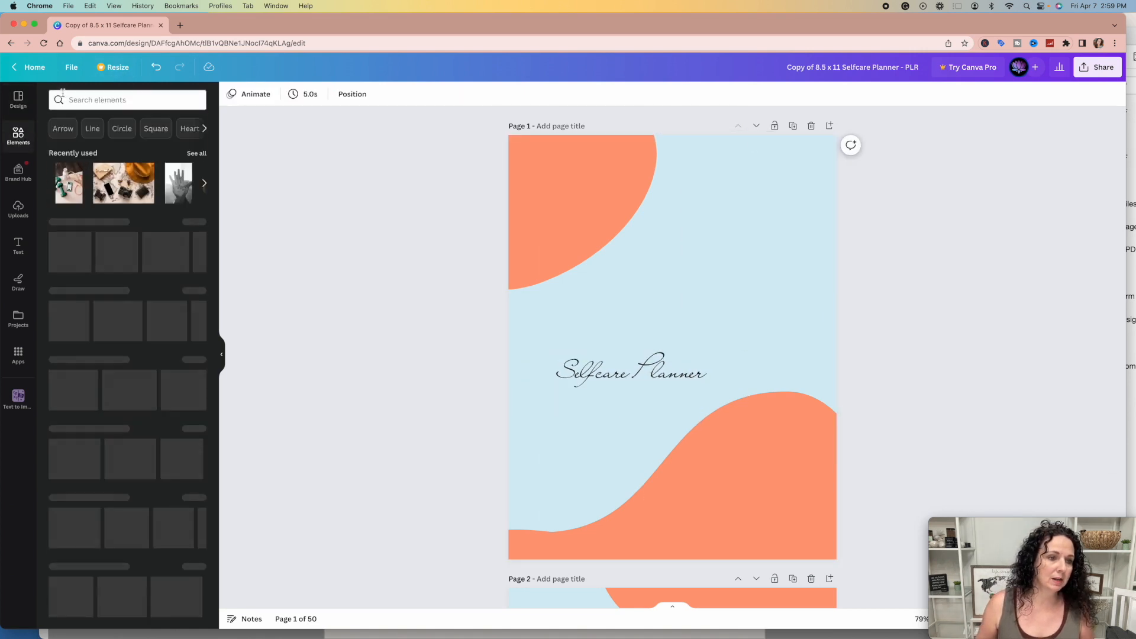
left_click(88, 101)
type("self care")
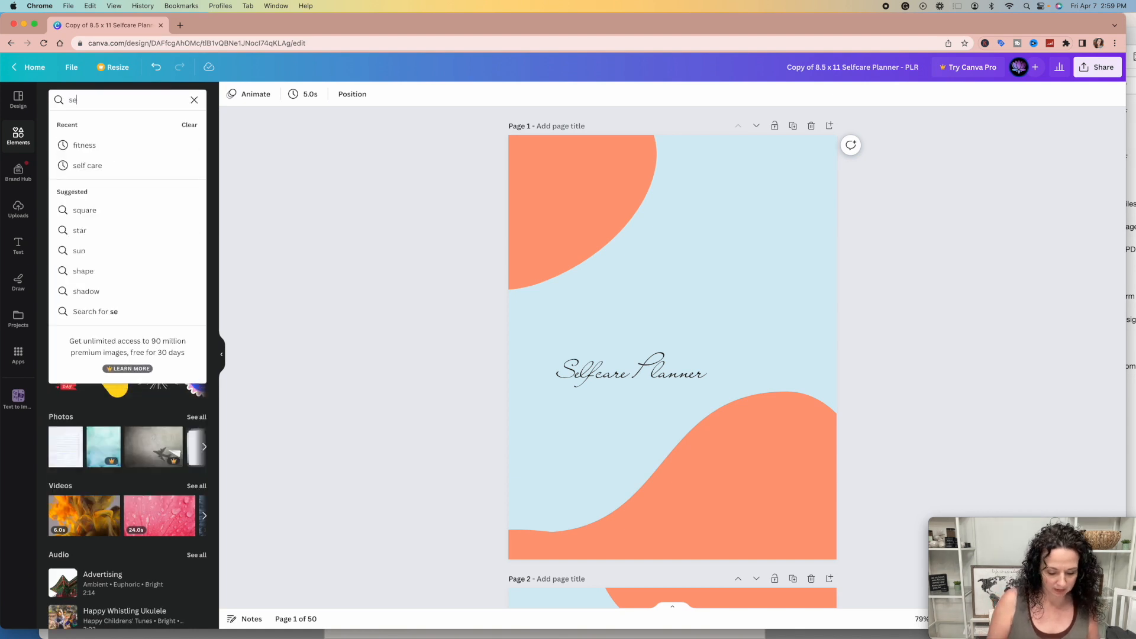
key("Return")
Add the gold music player with earphones graphic to the cover and place it in the page's top-right area.
left_click_drag(72, 369, 609, 270)
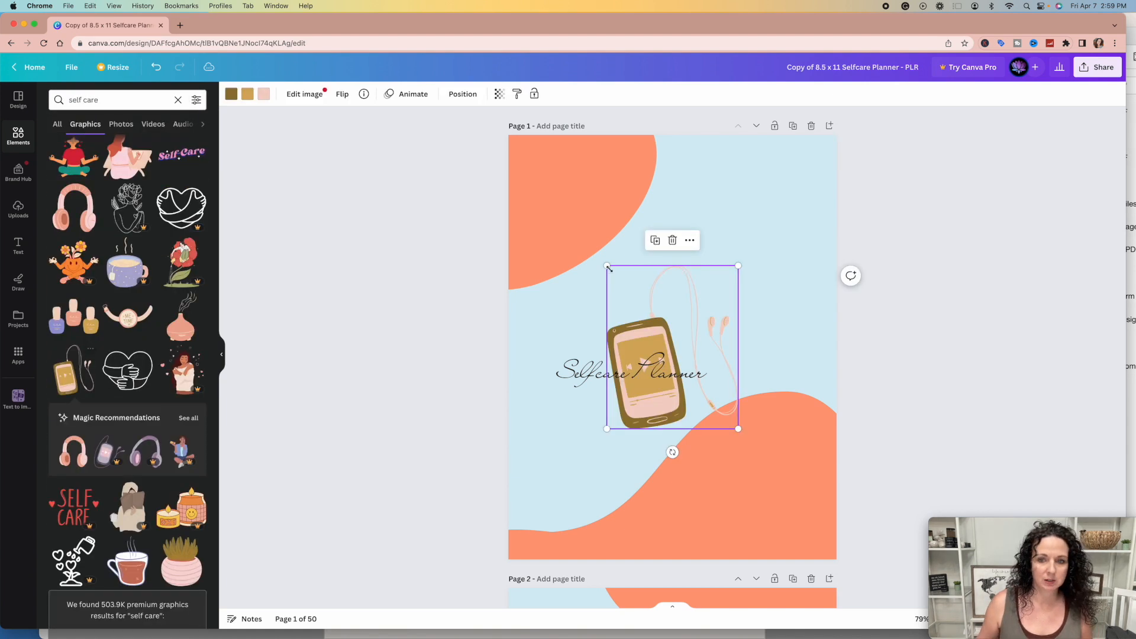
left_click_drag(711, 324, 782, 226)
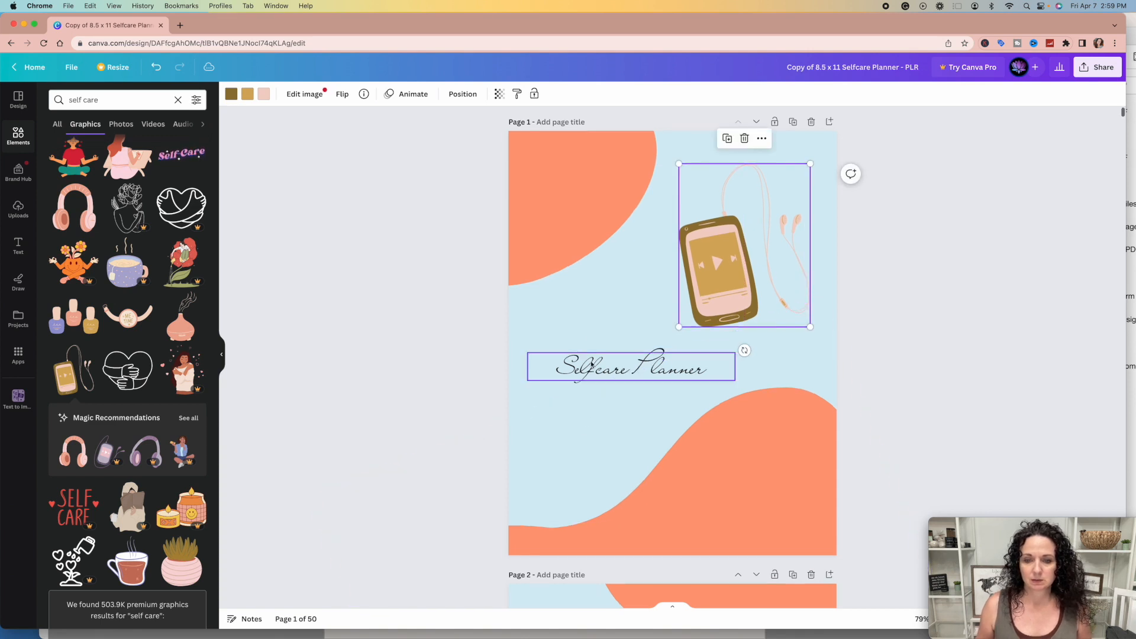
scroll(767, 242, "down", 2)
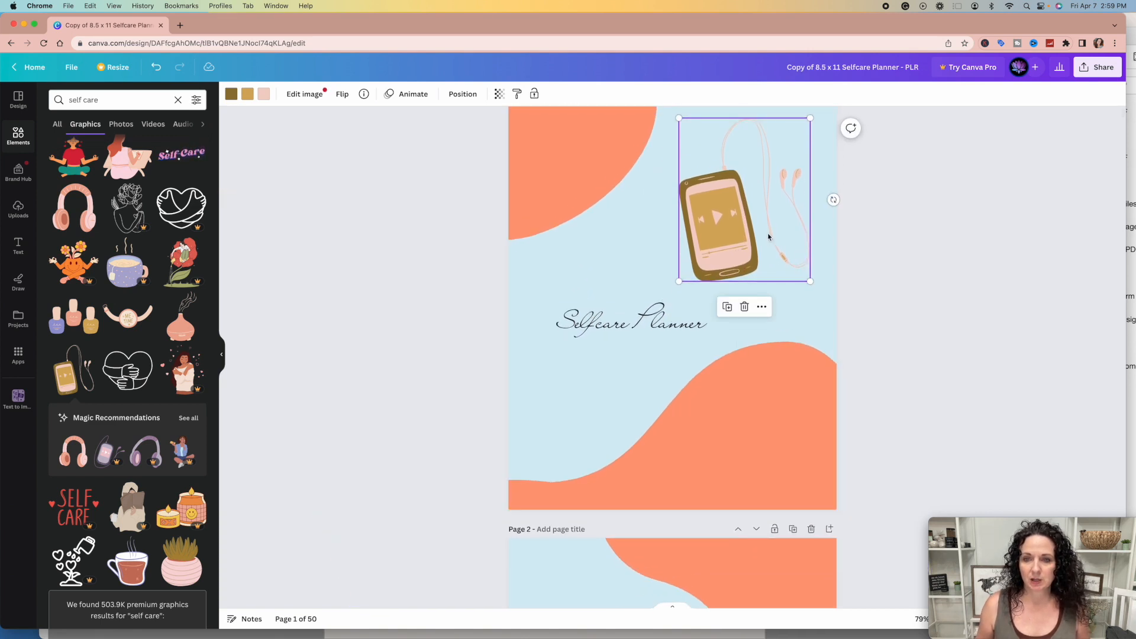
left_click_drag(768, 240, 770, 232)
Set the cover title Selfcare Planner in The Youngest Serif font and color it with the dark navy-teal document color.
scroll(672, 334, "down", 1)
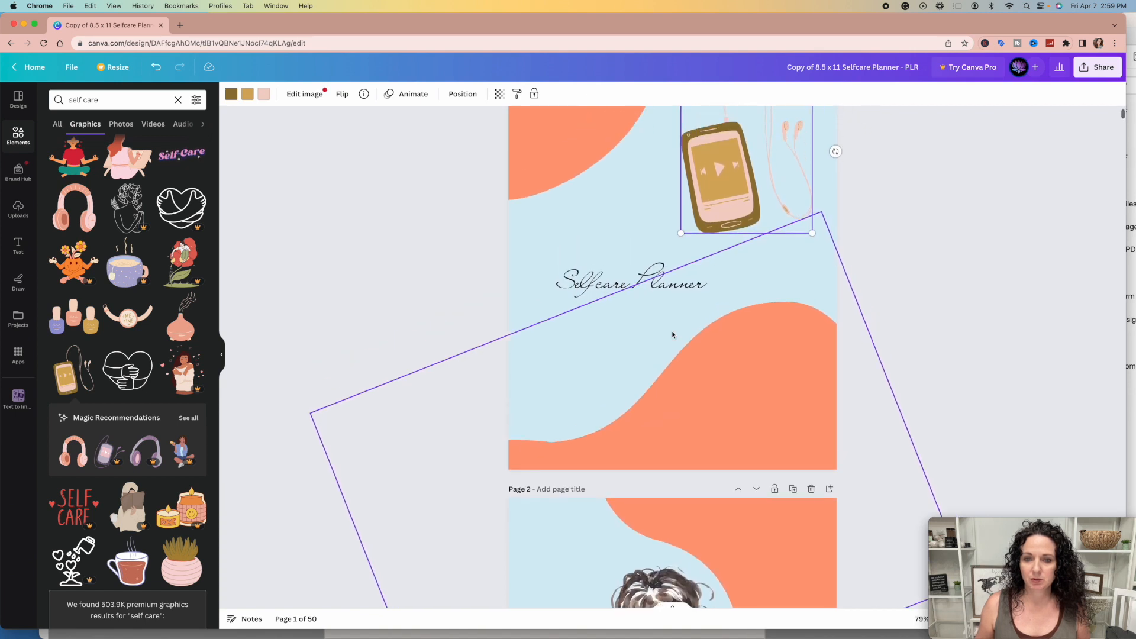
left_click(626, 304)
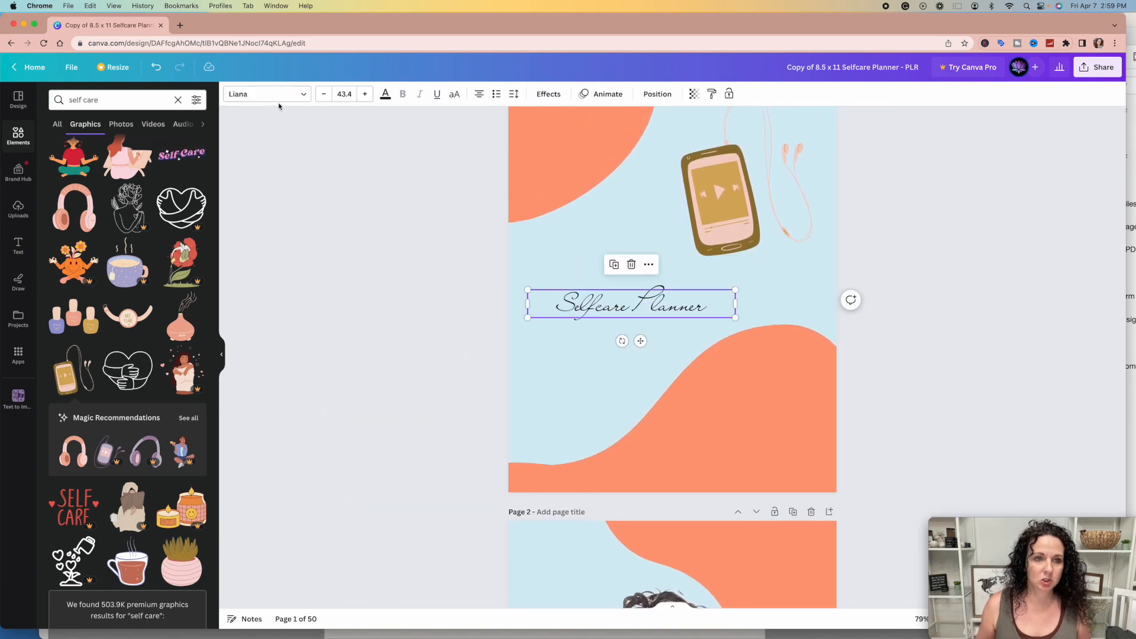
left_click(303, 94)
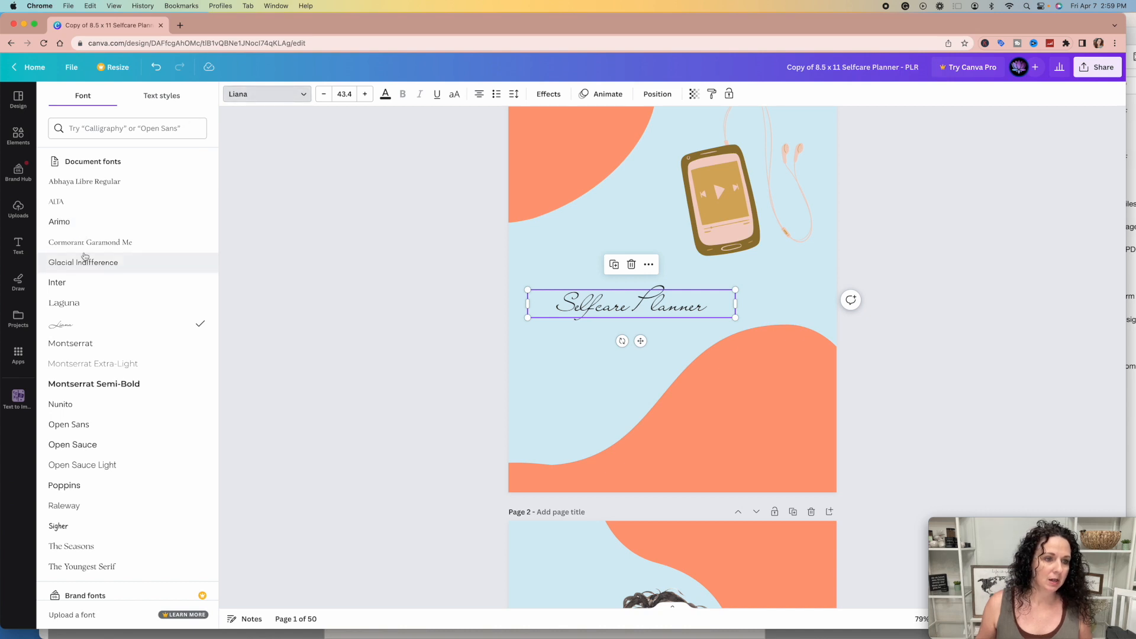
scroll(95, 325, "down", 3)
scroll(96, 327, "down", 3)
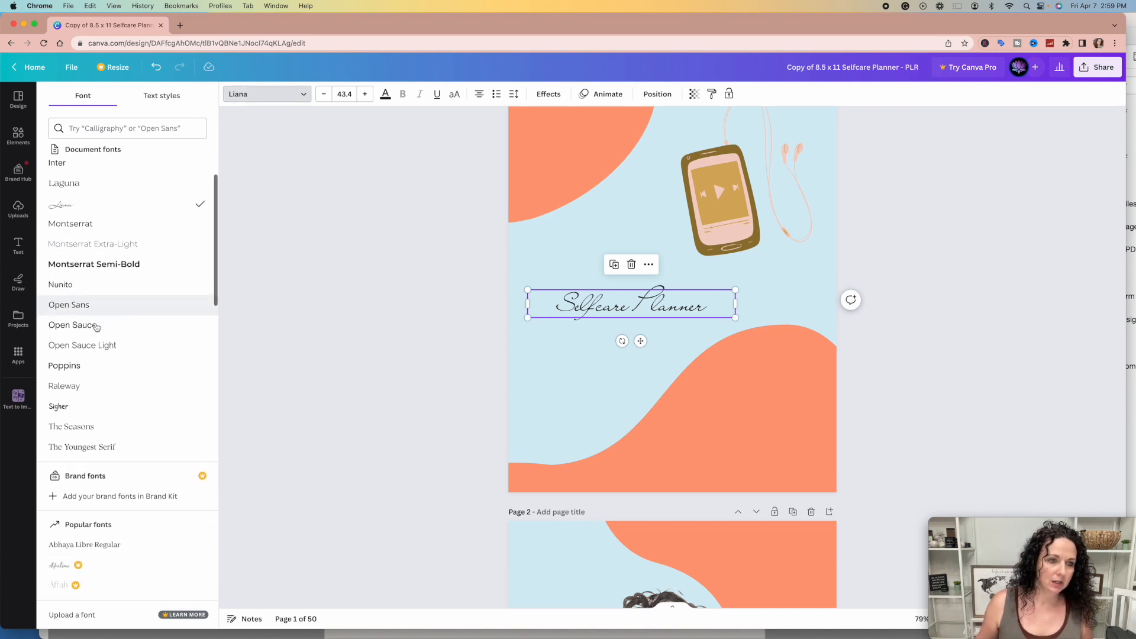
left_click(95, 358)
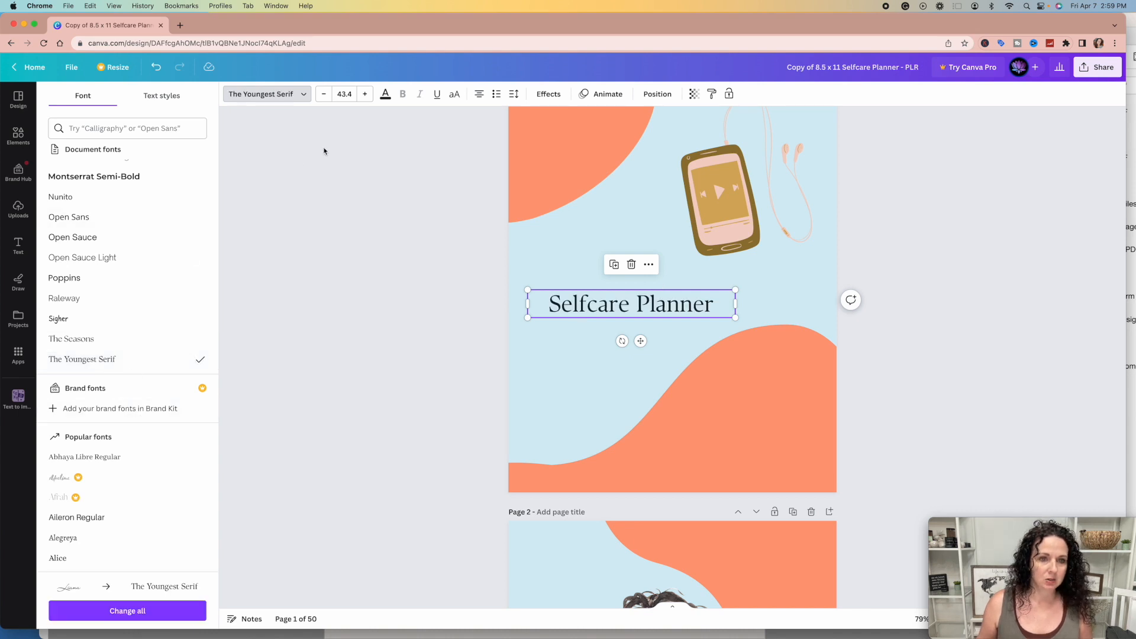
left_click(388, 92)
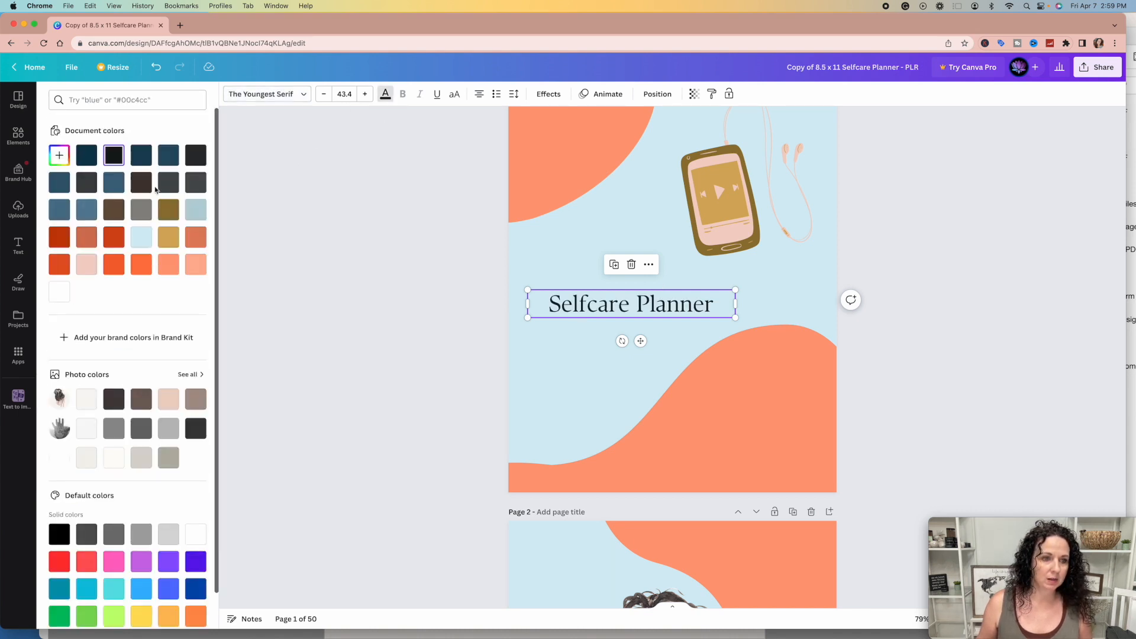
left_click(89, 162)
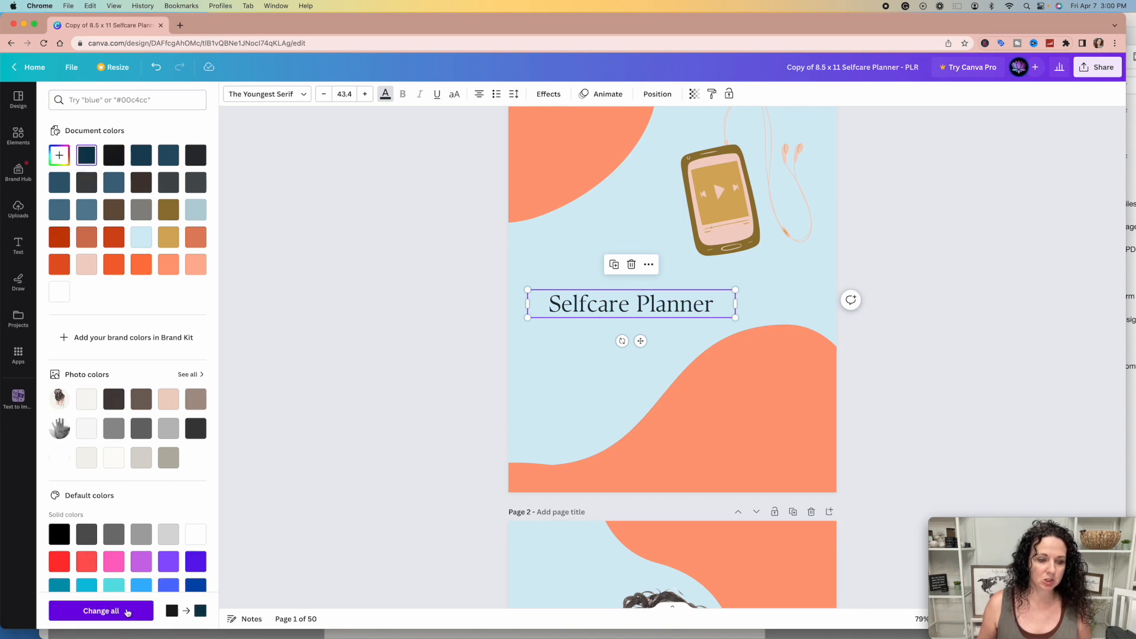
Replace the title's former black with the dark navy-teal color across all pages of the planner.
left_click(102, 611)
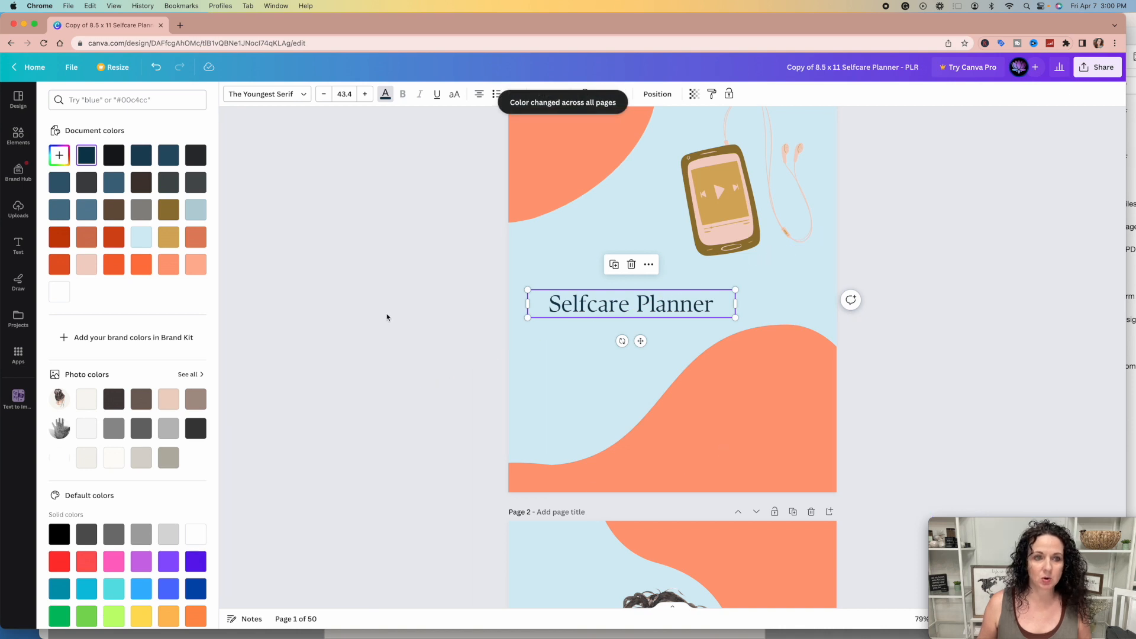
scroll(758, 348, "down", 7)
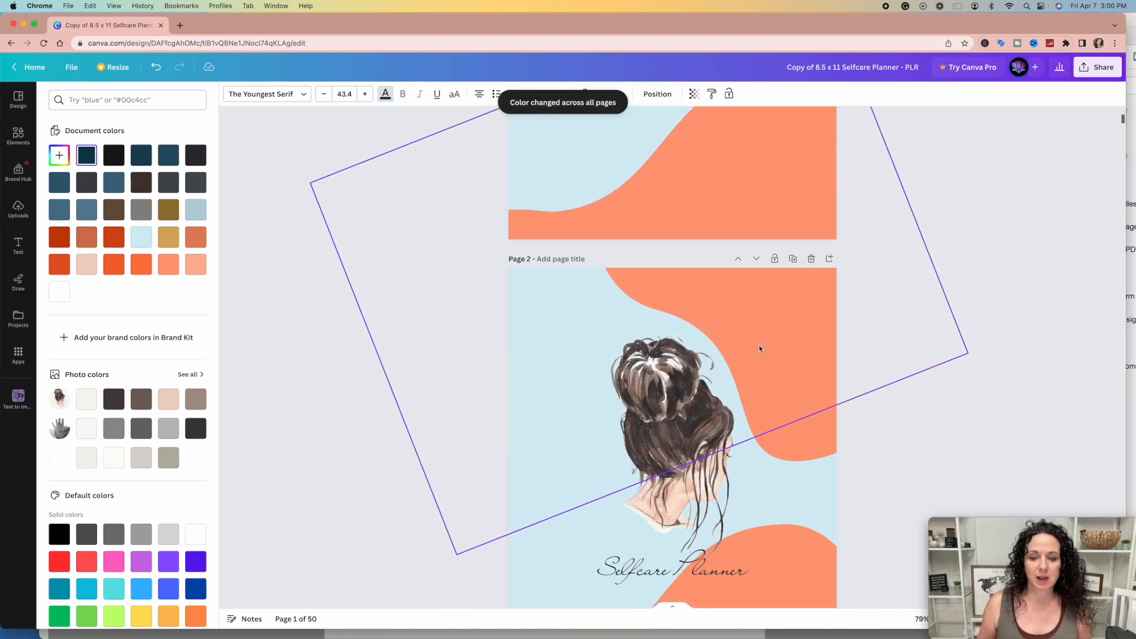
scroll(759, 348, "up", 8)
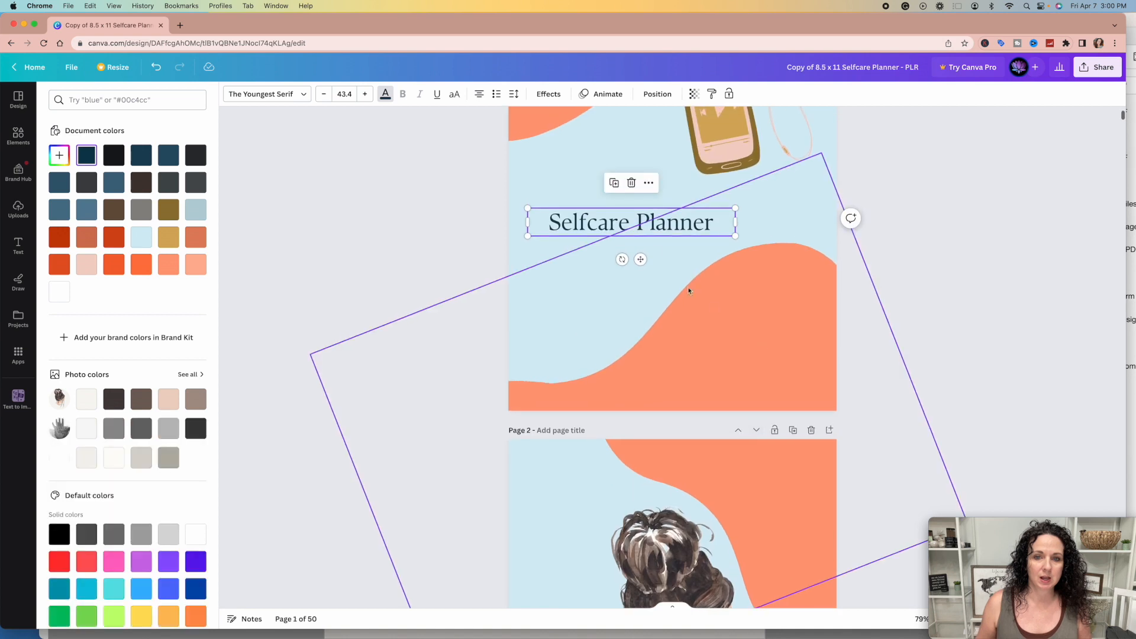
double_click(612, 232)
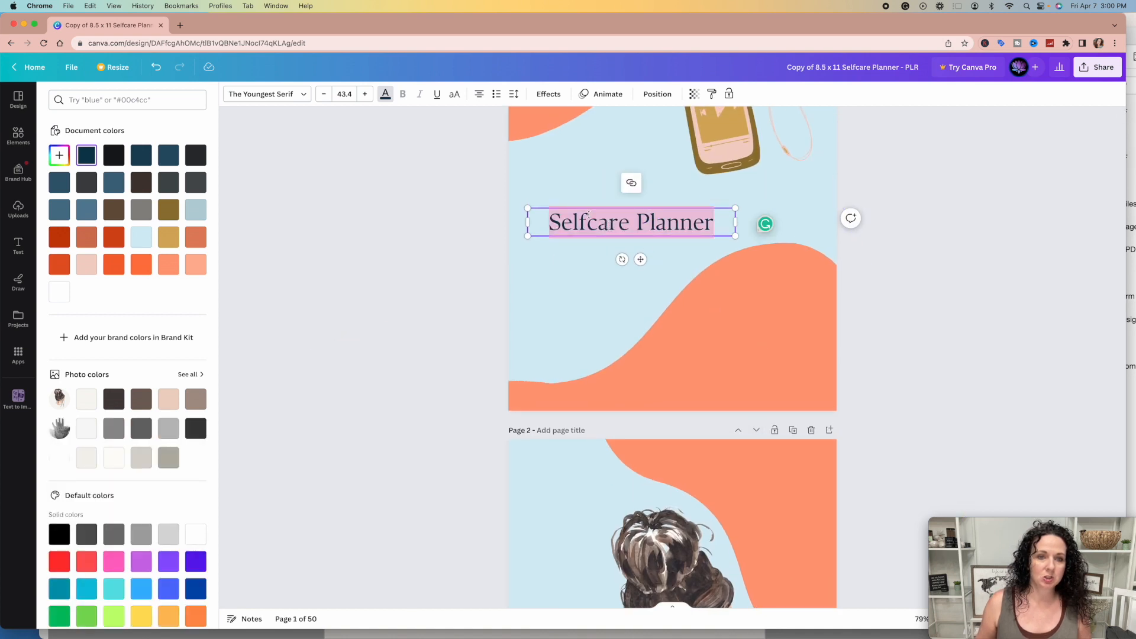
left_click(303, 97)
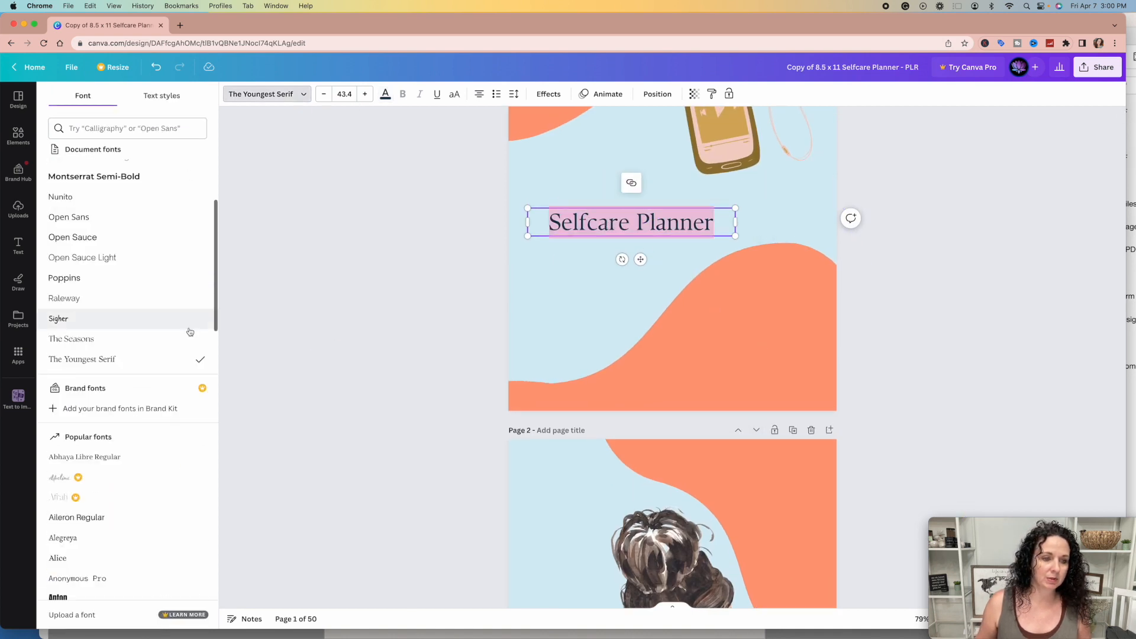
left_click(528, 301)
Set the page 2 title Selfcare Planner in The Youngest Serif and replace the Liana font with it across the whole design.
scroll(529, 301, "down", 6)
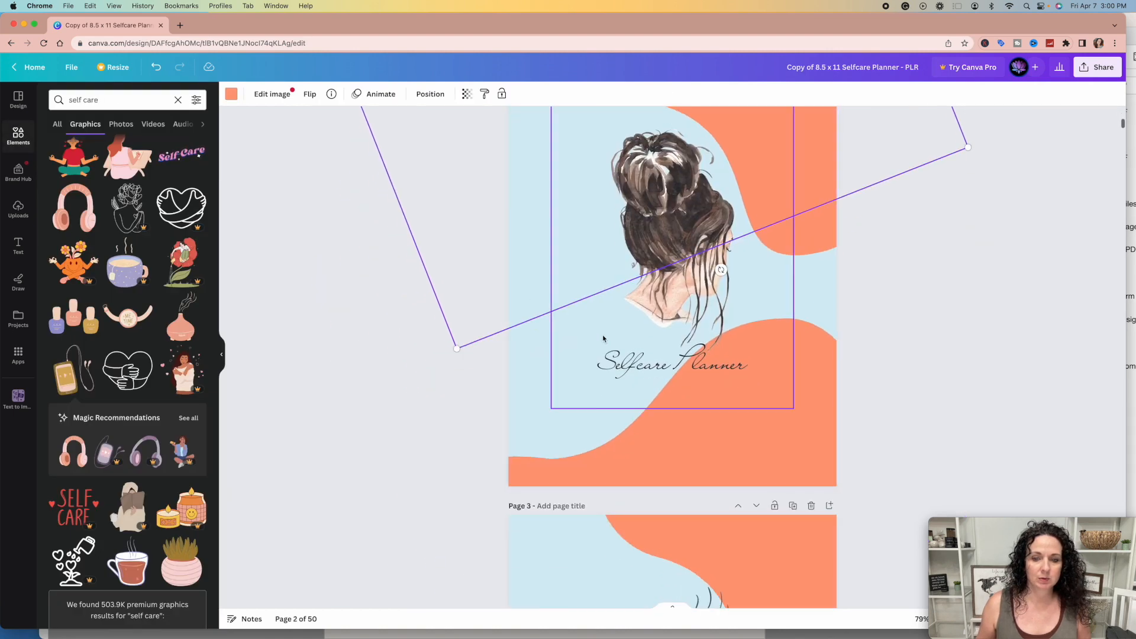
left_click(622, 364)
left_click(284, 94)
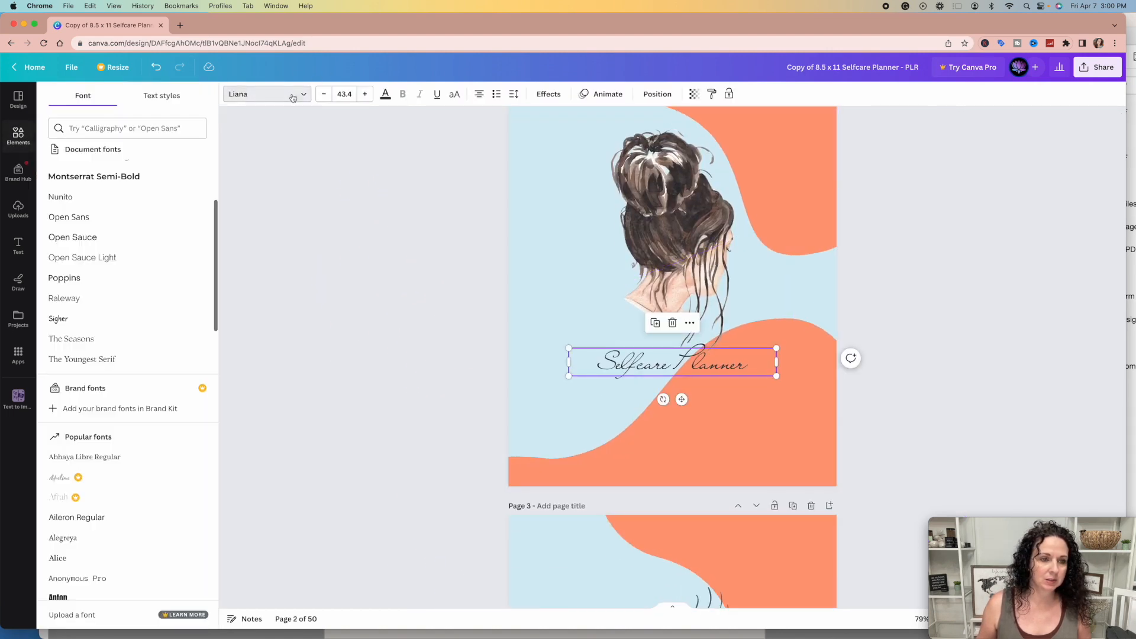
scroll(114, 341, "down", 1)
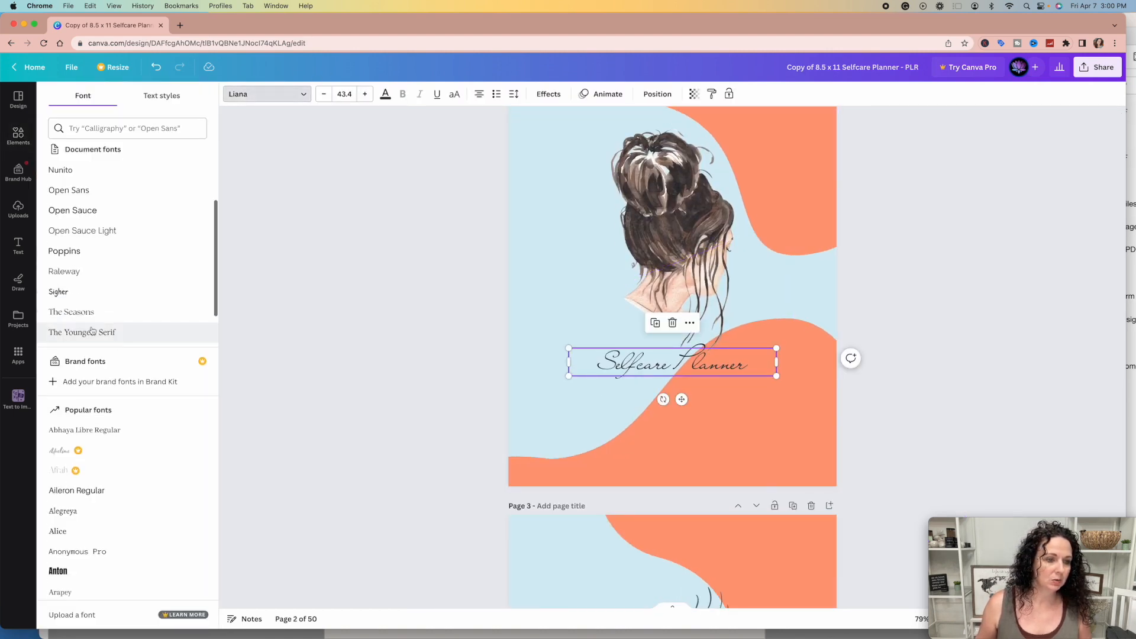
left_click(92, 331)
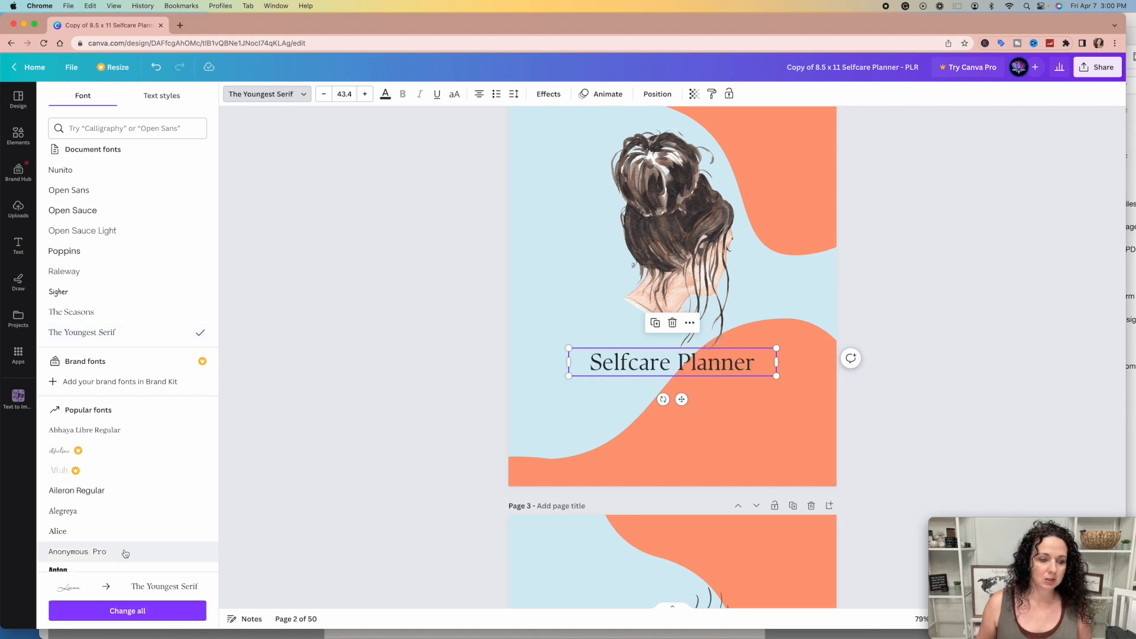
left_click(122, 613)
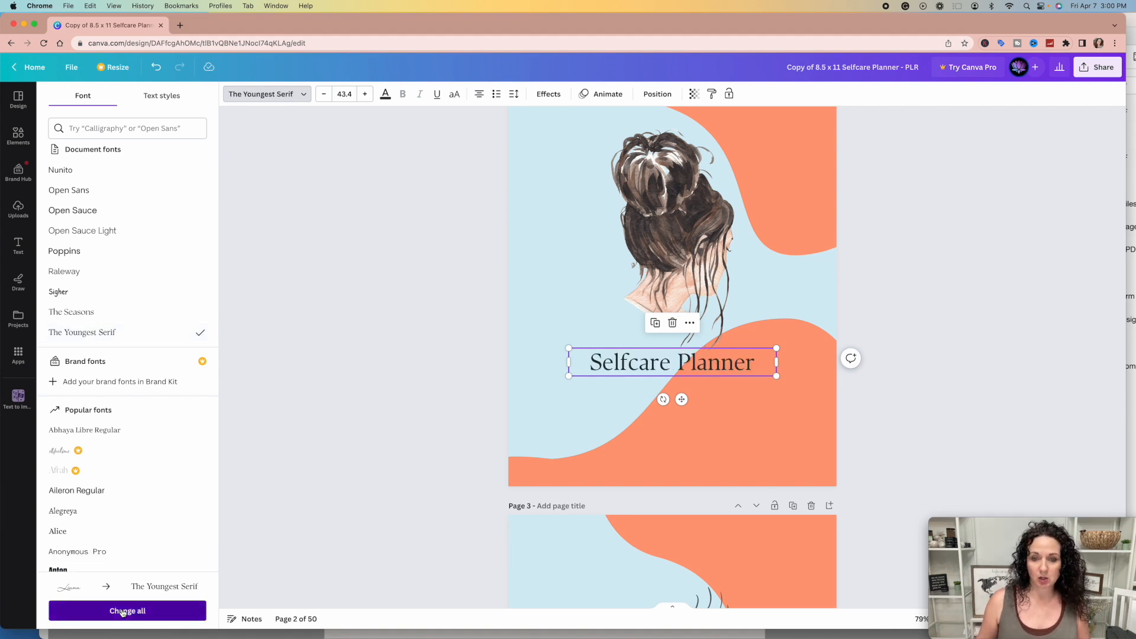
Examine the titles and headings from page 3 to the page 14 Daily Schedule for the replaced font and color.
scroll(596, 514, "down", 7)
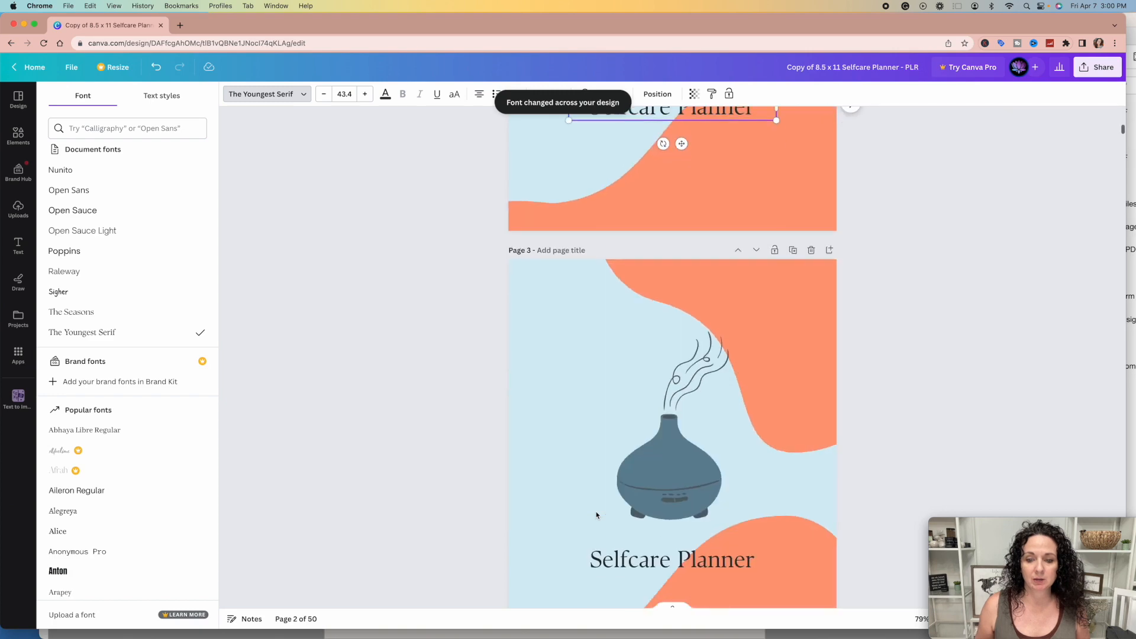
scroll(653, 345, "down", 10)
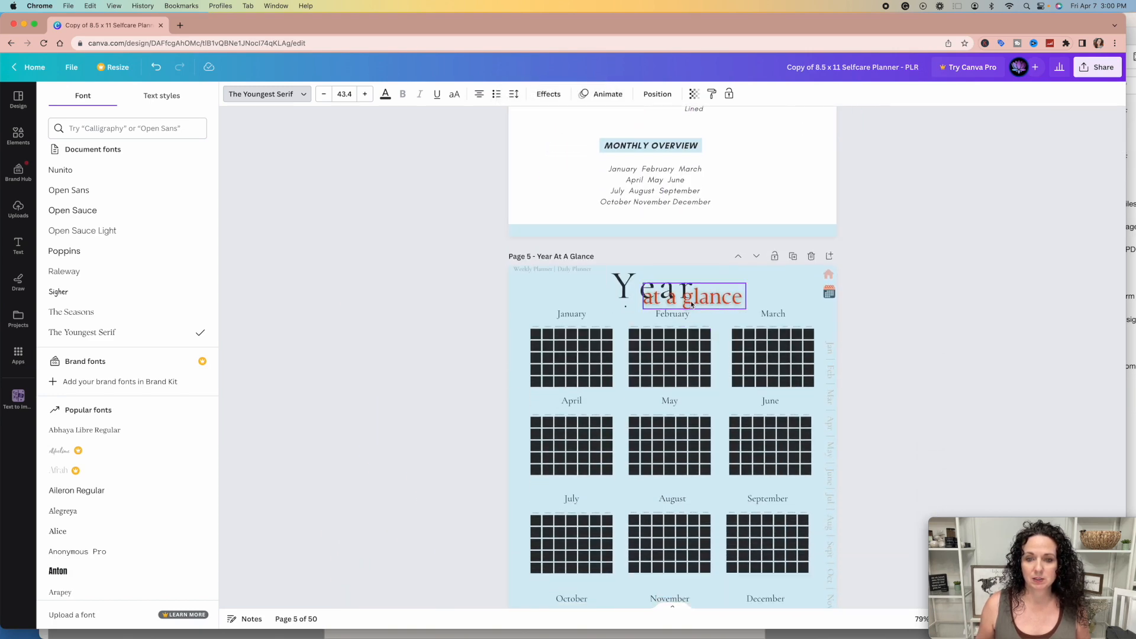
scroll(704, 303, "down", 10)
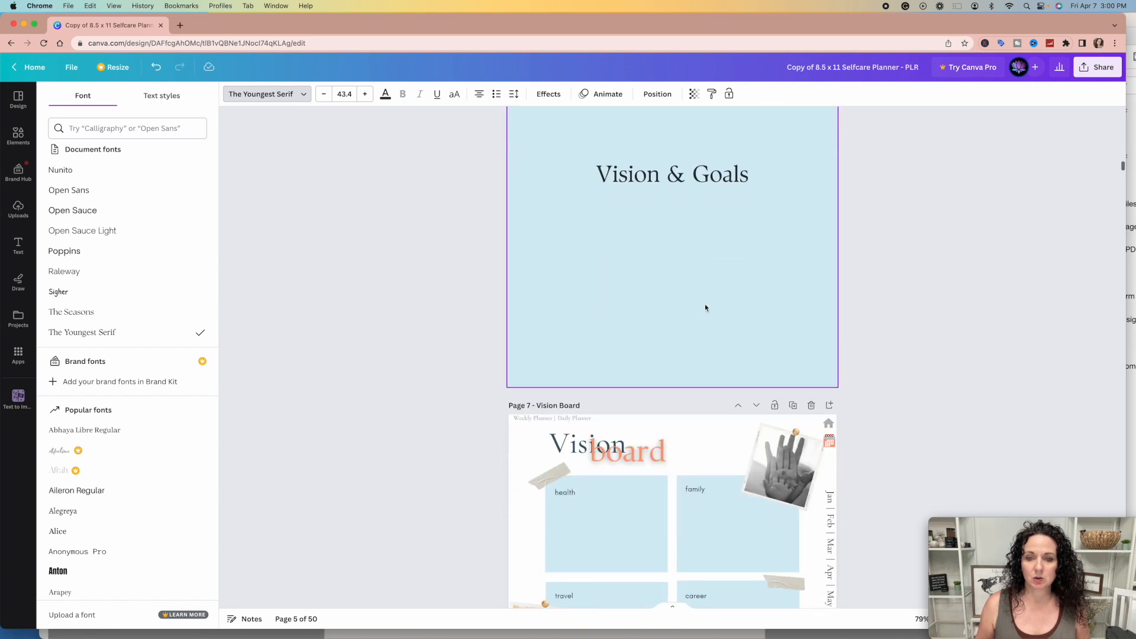
scroll(617, 240, "down", 8)
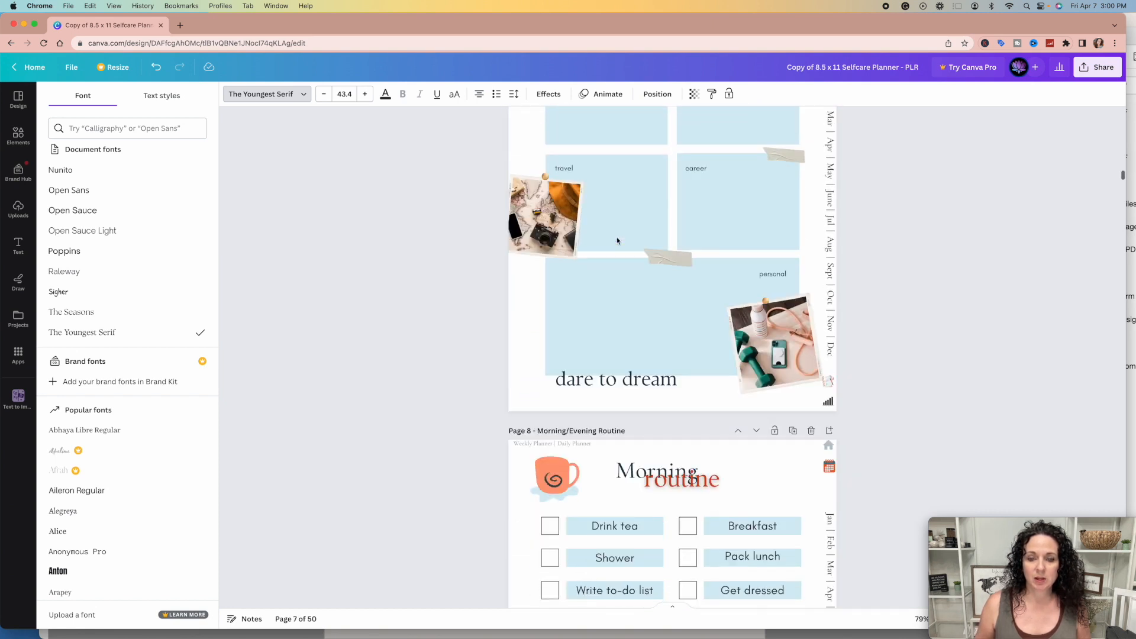
scroll(656, 289, "down", 8)
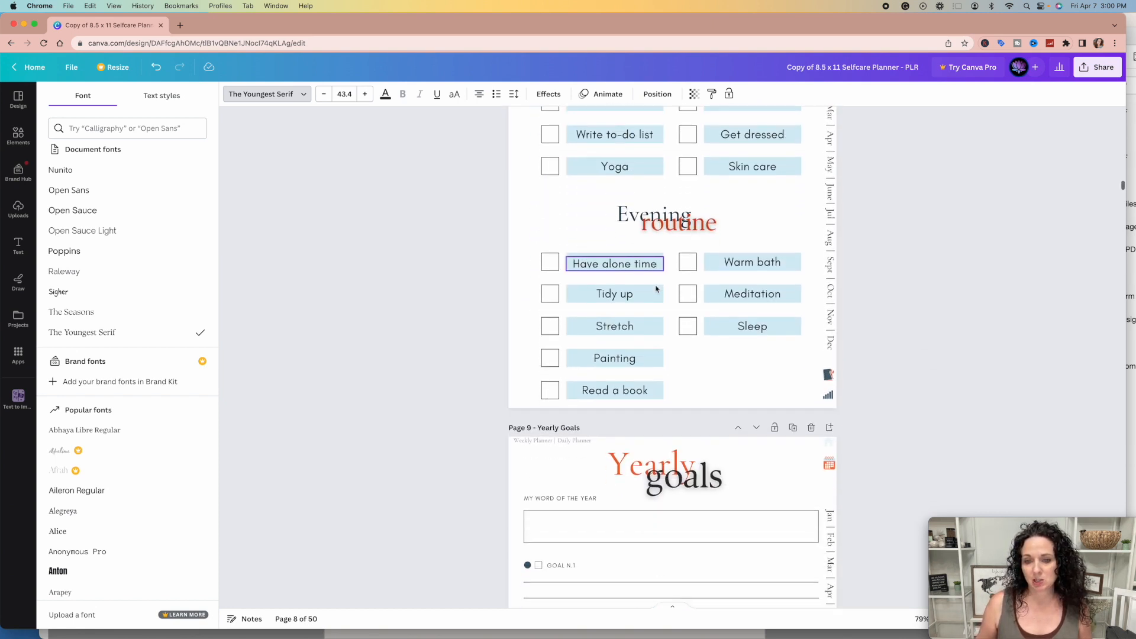
scroll(684, 476, "down", 10)
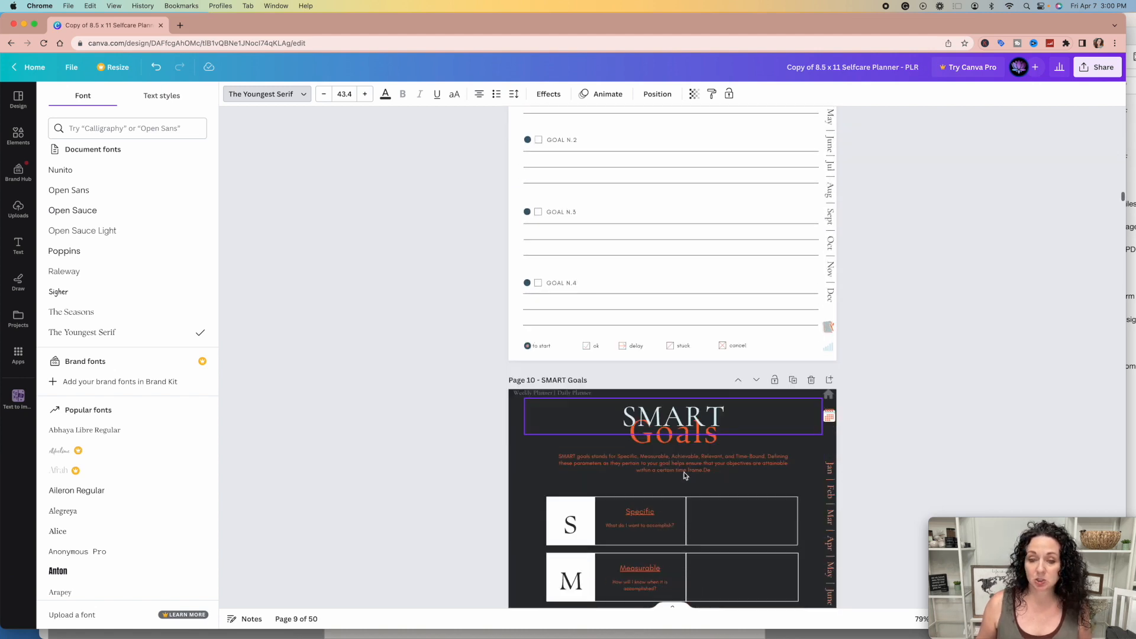
scroll(684, 476, "down", 12)
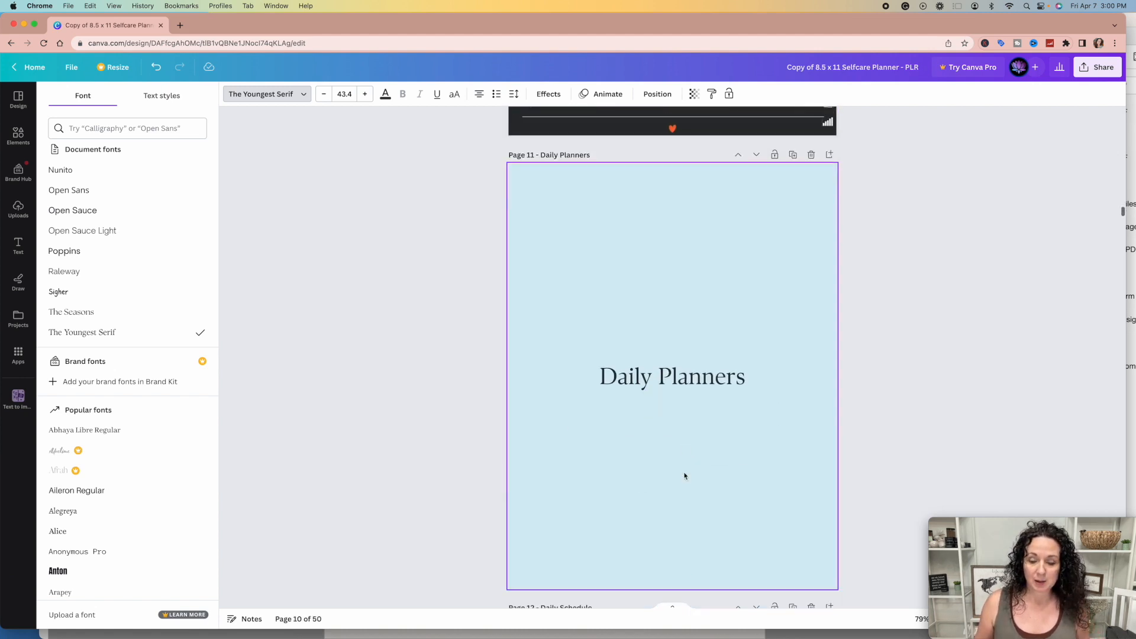
scroll(685, 476, "down", 5)
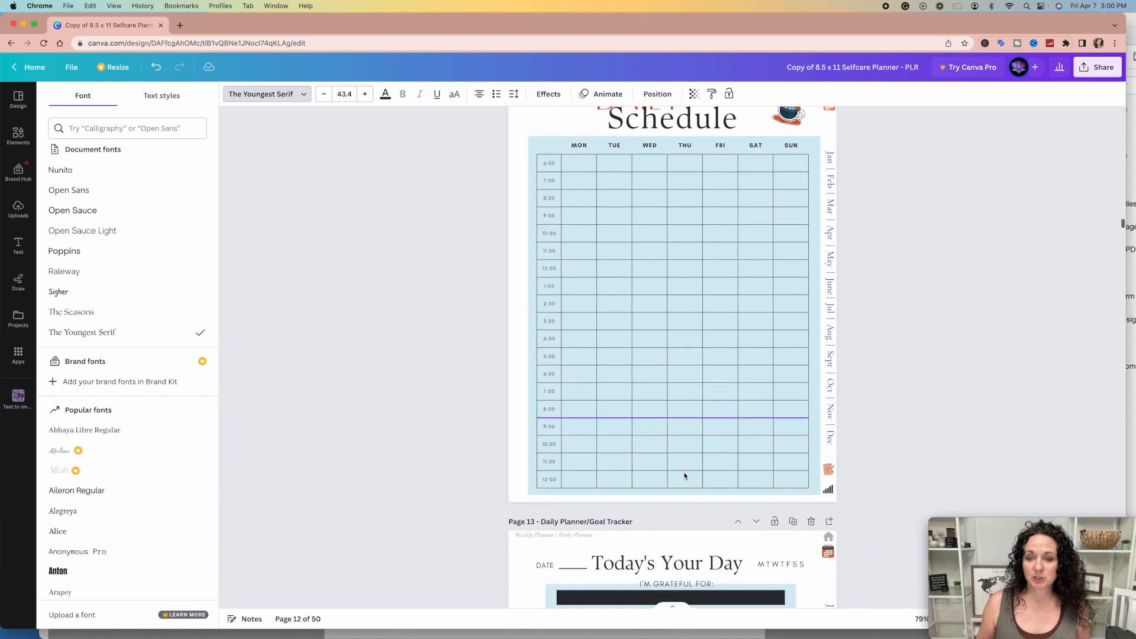
scroll(498, 485, "down", 10)
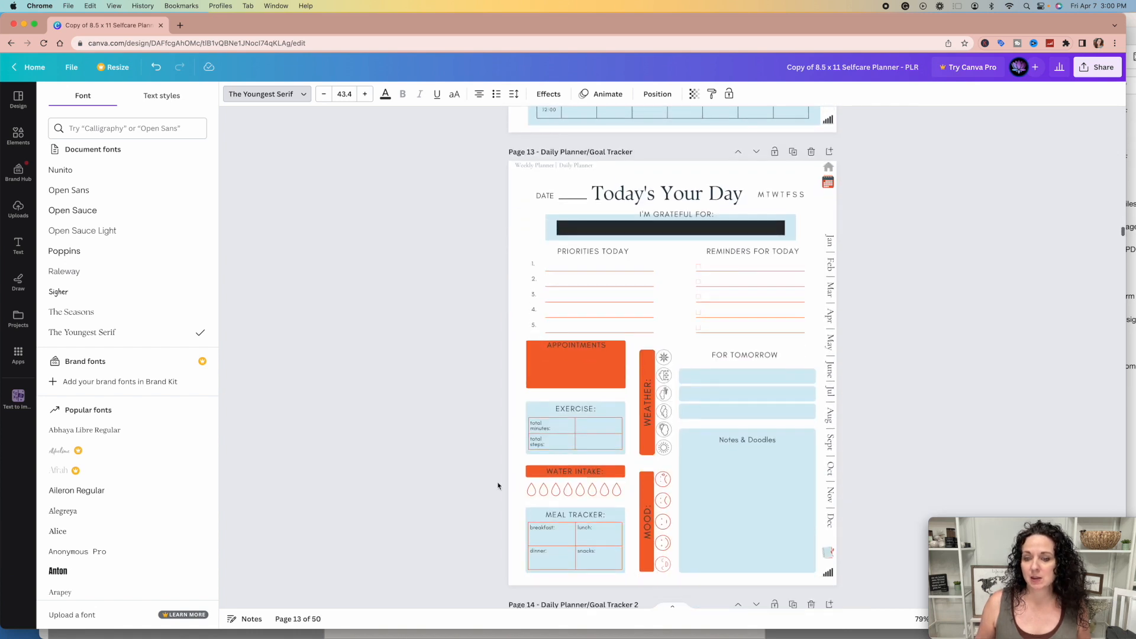
scroll(498, 486, "up", 2)
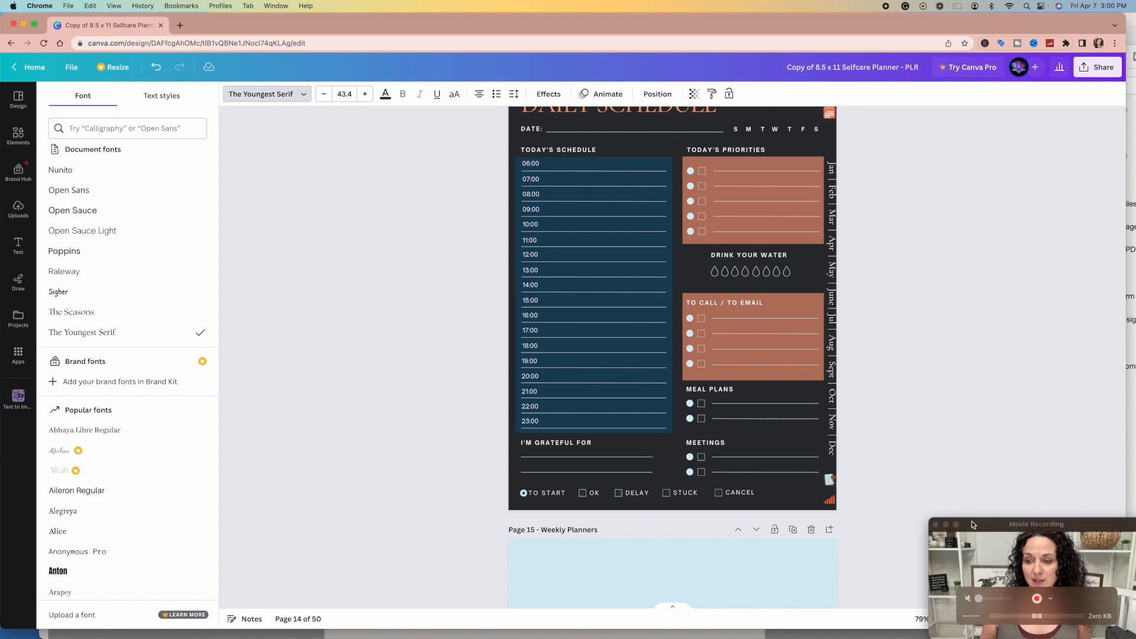
Switch to the grid view and look over all planner pages, from the covers to the Lined Notes page.
left_click_drag(982, 524, 196, 499)
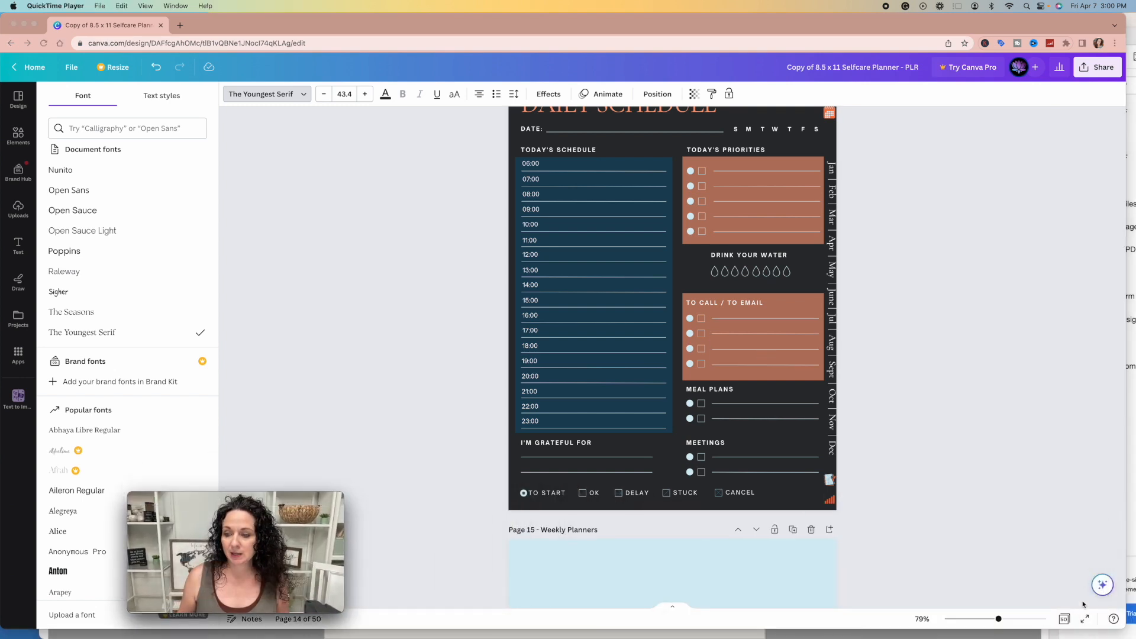
left_click(1065, 623)
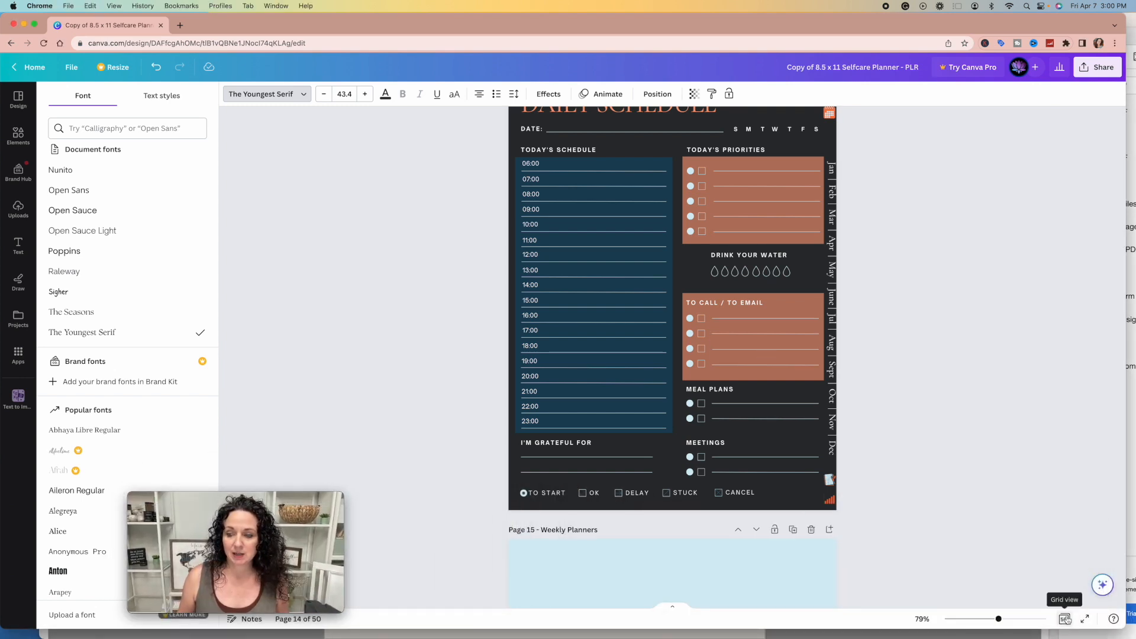
left_click(1065, 618)
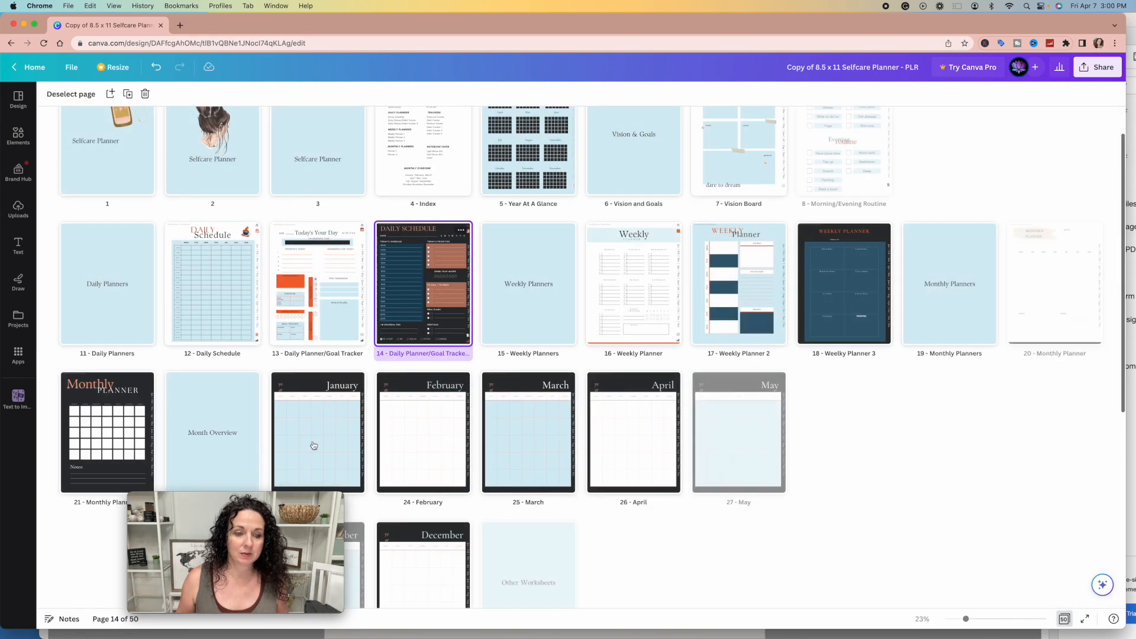
left_click_drag(261, 510, 209, 509)
scroll(229, 264, "up", 2)
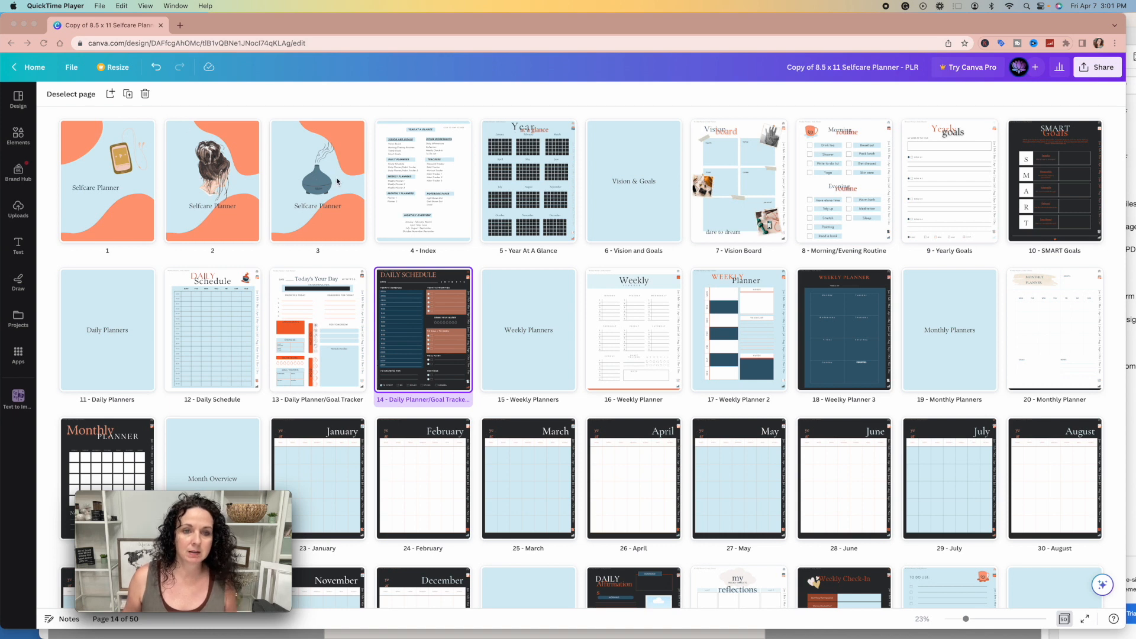
scroll(563, 288, "down", 5)
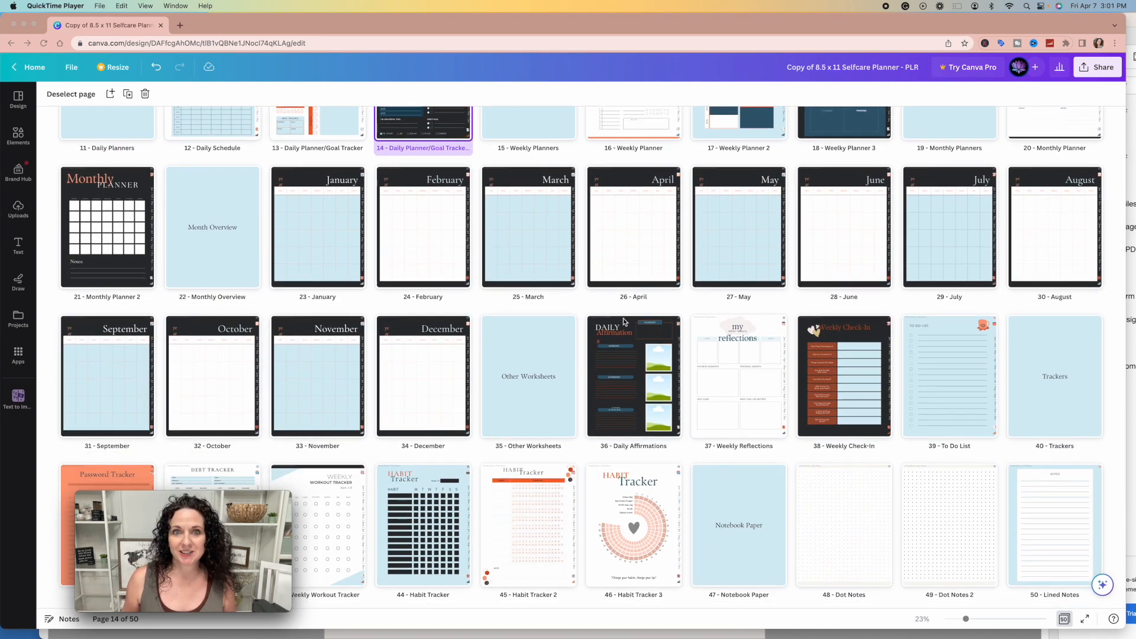
scroll(641, 372, "down", 3)
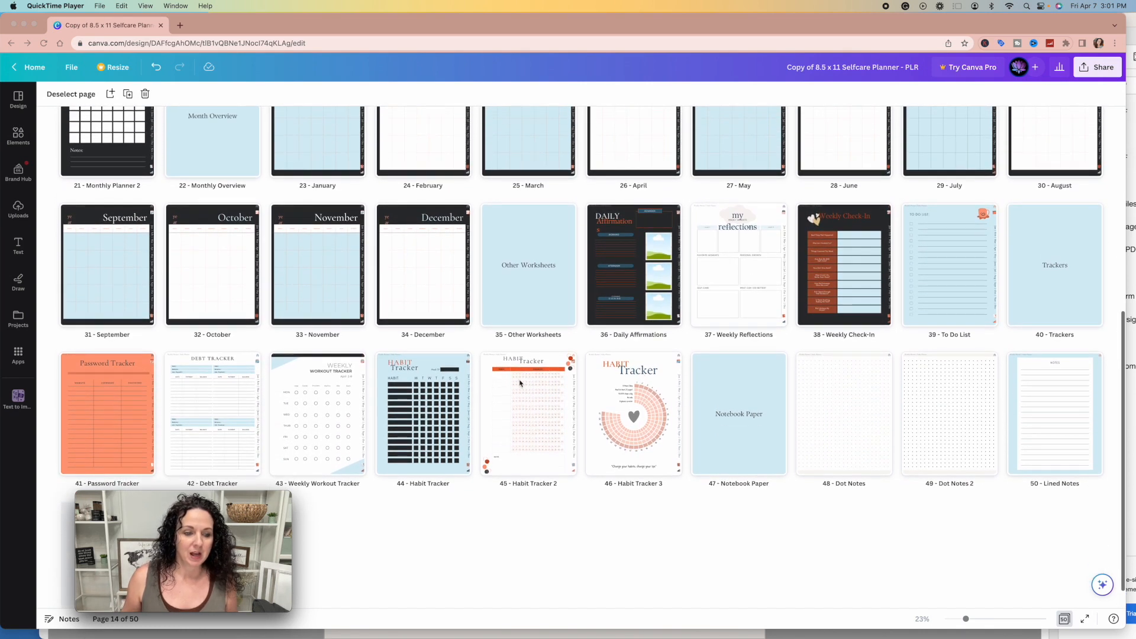
mouse_move(157, 510)
left_click_drag(157, 500, 999, 531)
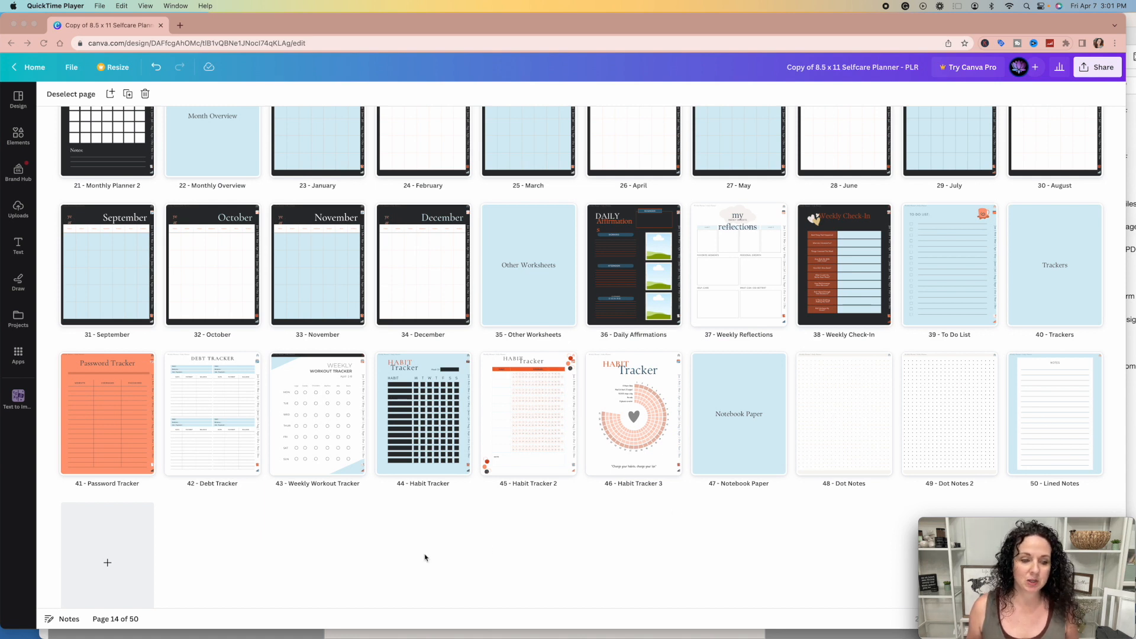
scroll(444, 379, "up", 5)
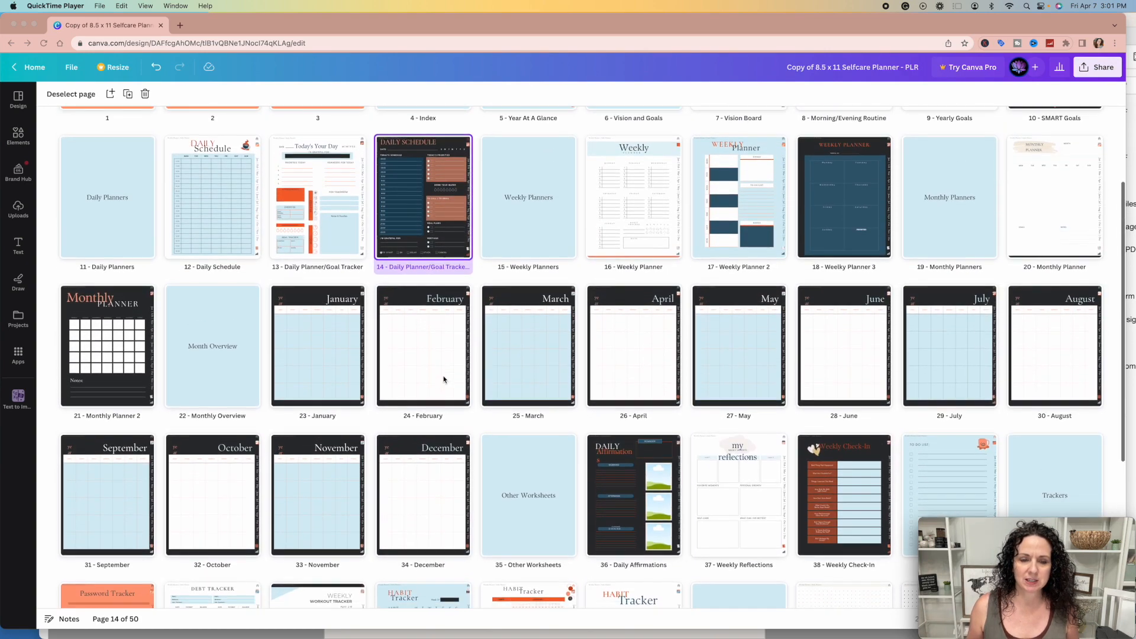
scroll(443, 379, "down", 5)
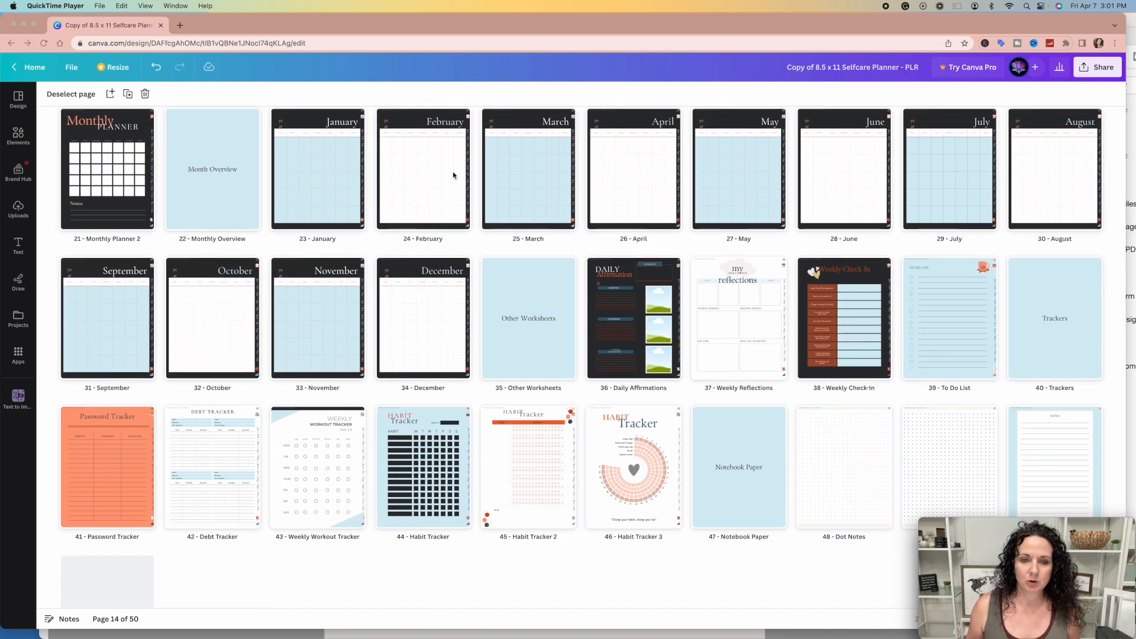
scroll(453, 176, "up", 10)
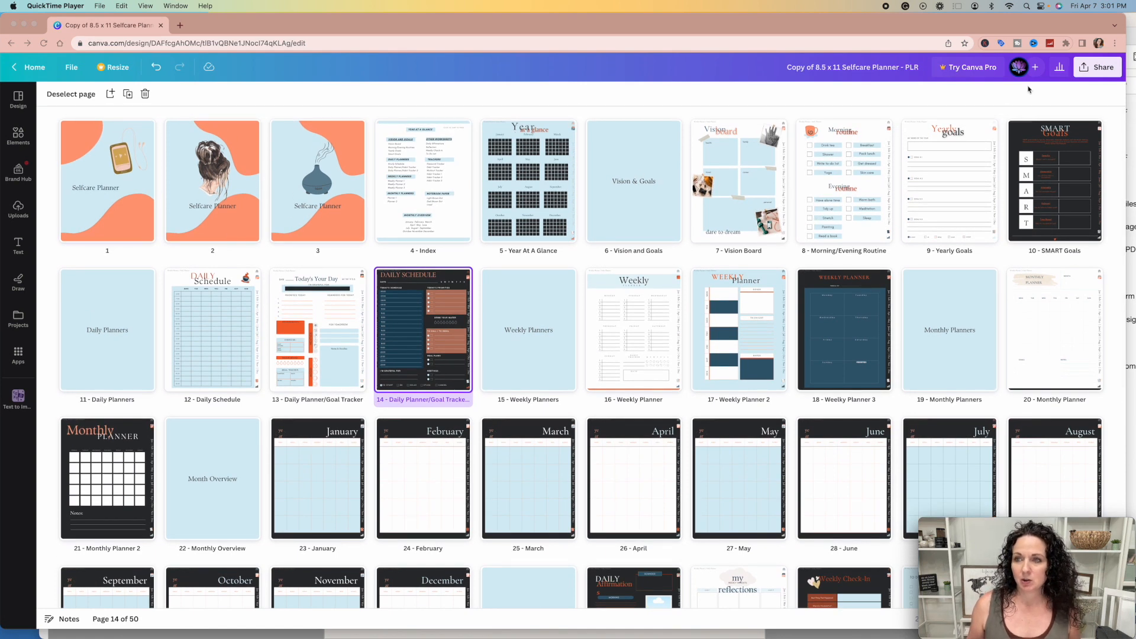
Open the download options, choose PDF Standard as the file type for all pages, and leave without downloading.
left_click(1086, 72)
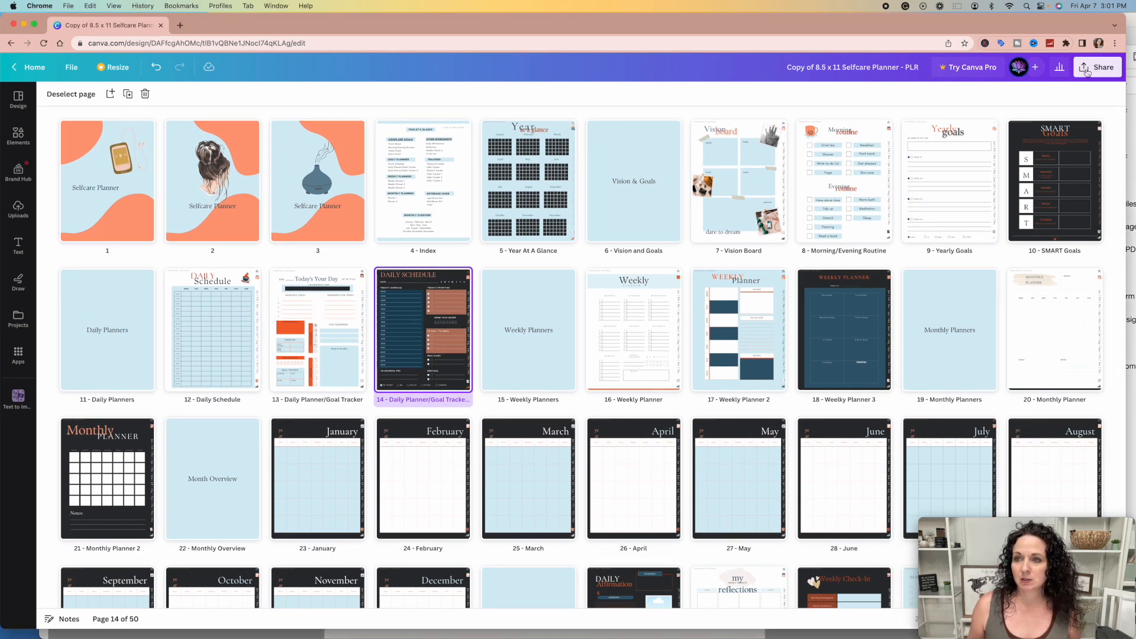
left_click(1086, 70)
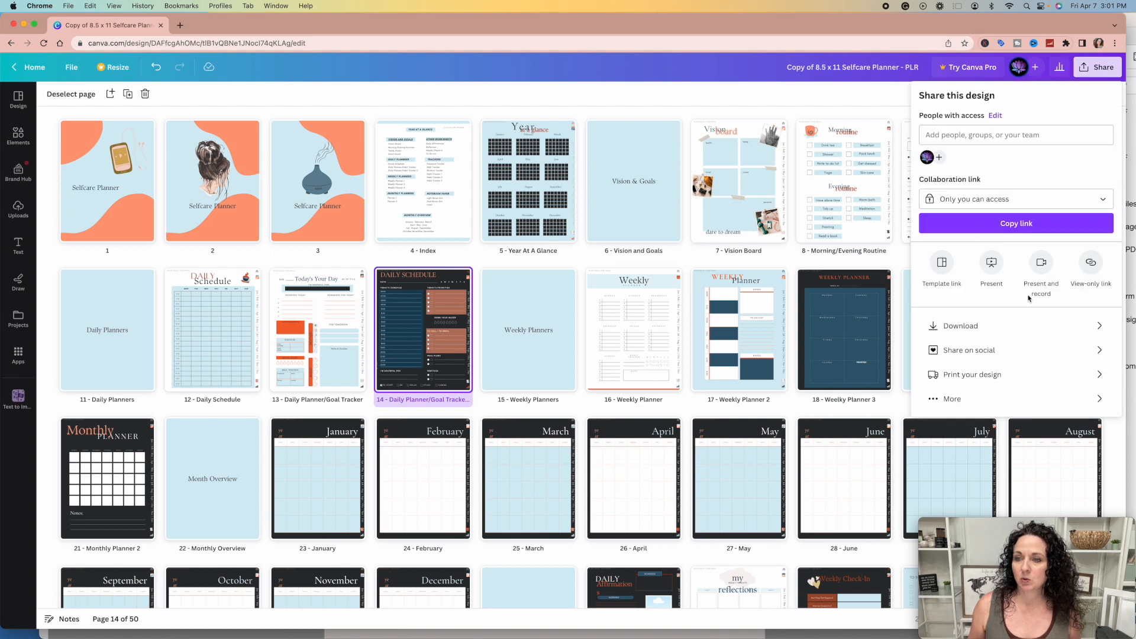
left_click(1034, 325)
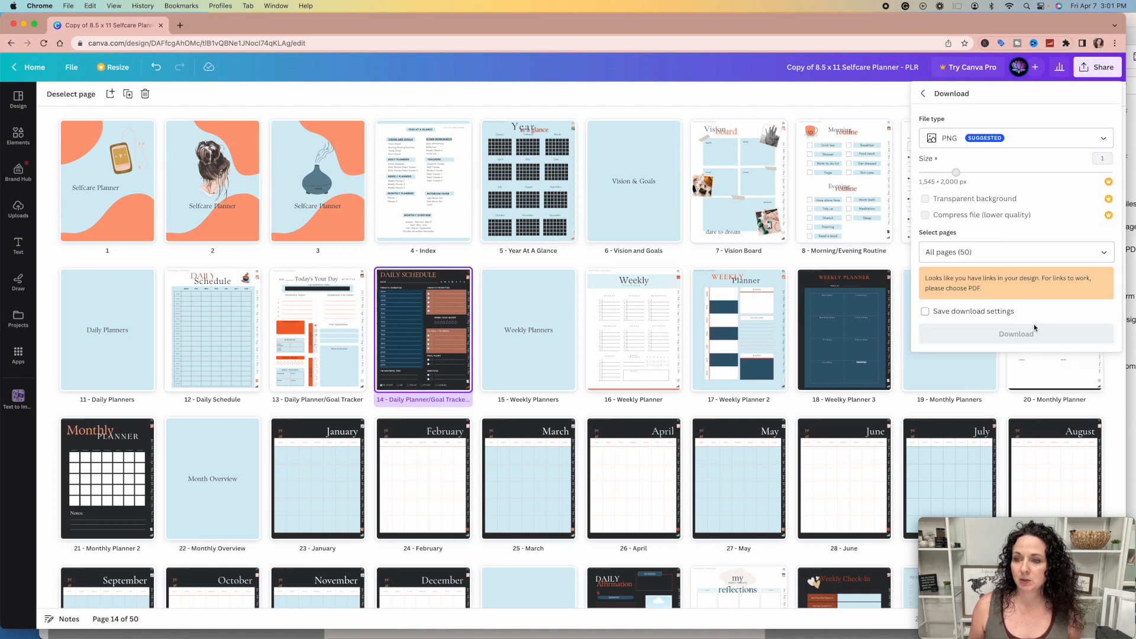
left_click(1074, 142)
left_click(1002, 224)
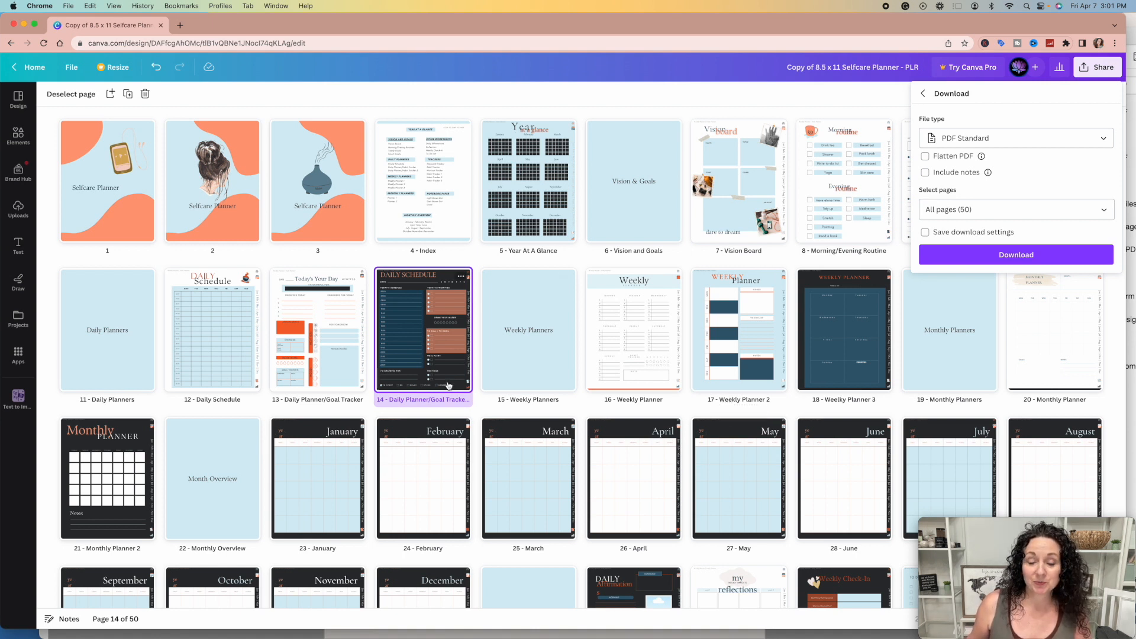
left_click(923, 95)
left_click(880, 96)
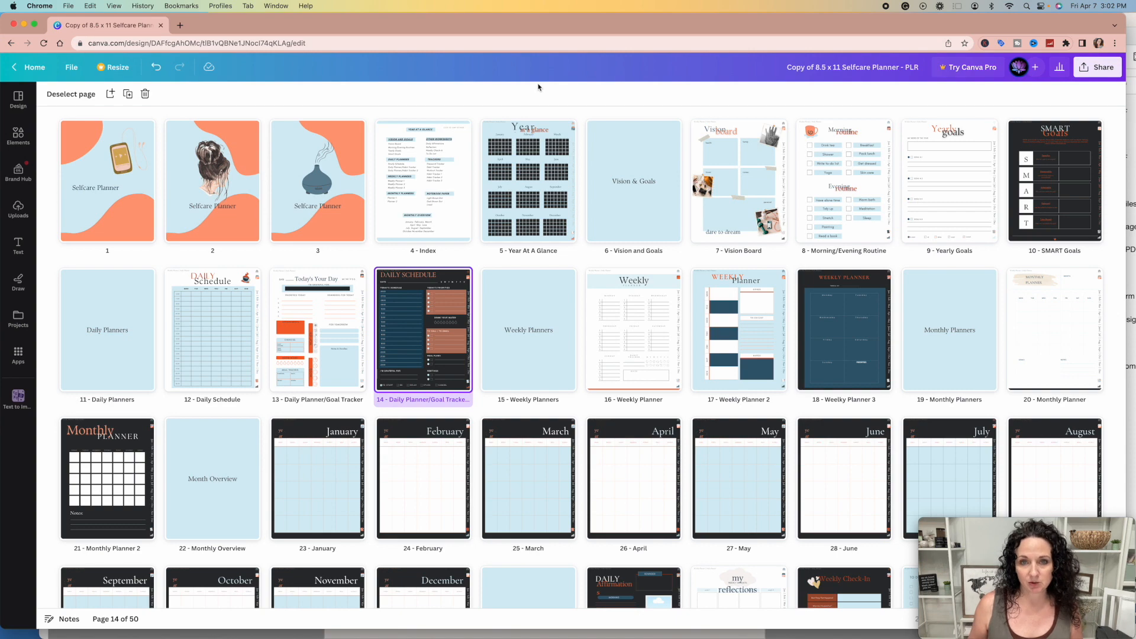
scroll(555, 173, "down", 10)
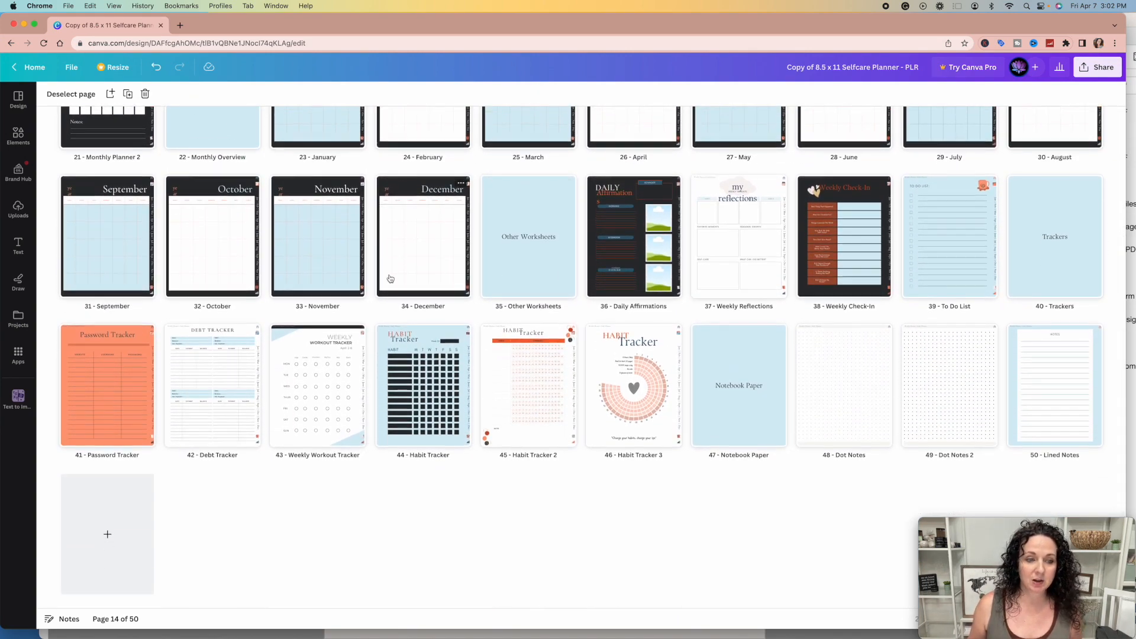
scroll(390, 278, "up", 10)
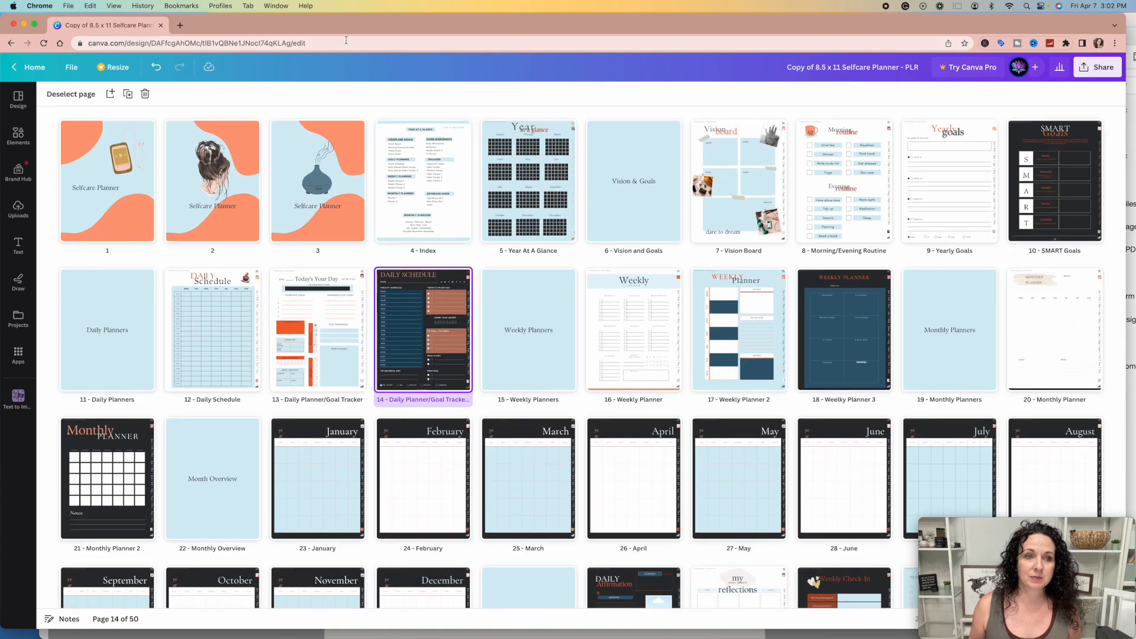